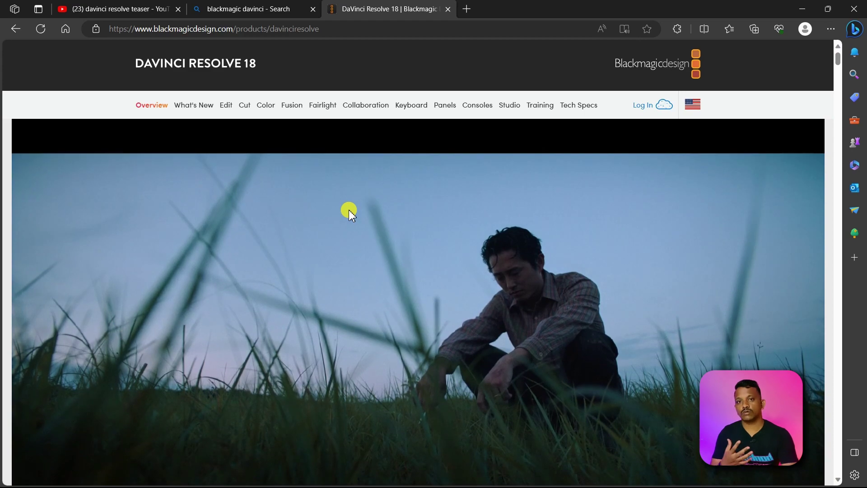
Scroll the Blackmagic product page down to the DaVinci Resolve 18 Free Download Now and Buy buttons
scroll(349, 210, down, 2)
scroll(349, 209, down, 2)
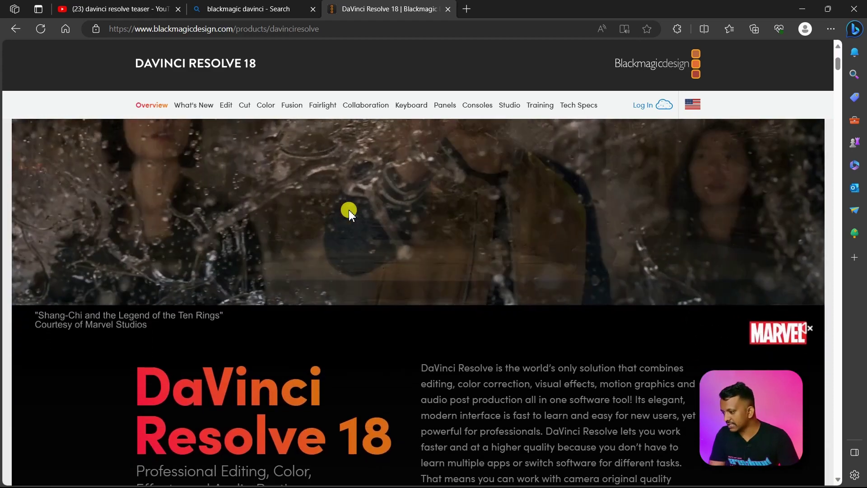
scroll(349, 209, down, 2)
scroll(349, 210, down, 2)
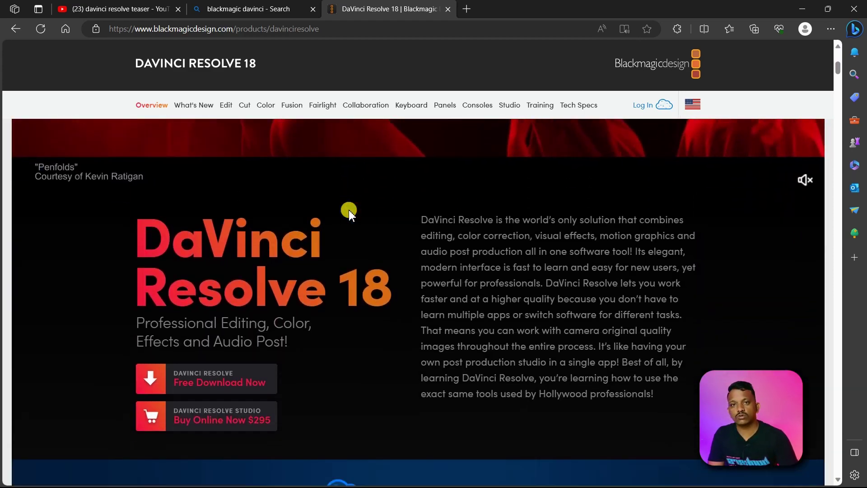
scroll(348, 209, down, 1)
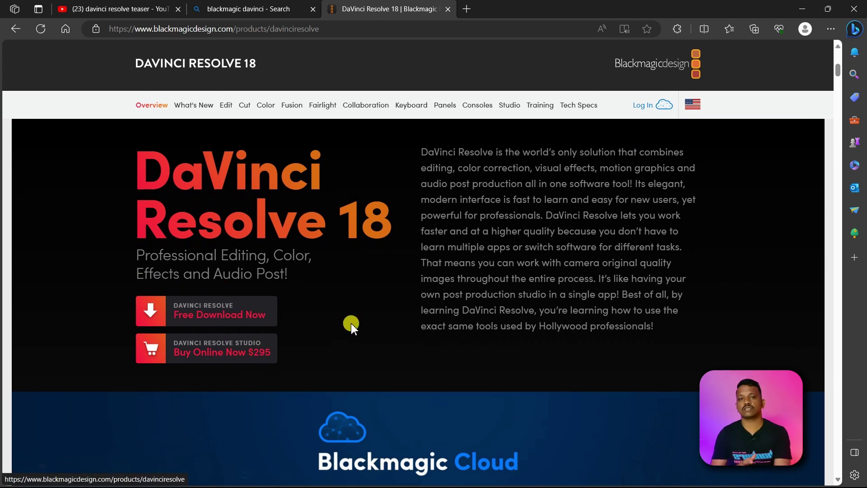
scroll(373, 313, down, 3)
scroll(374, 314, down, 3)
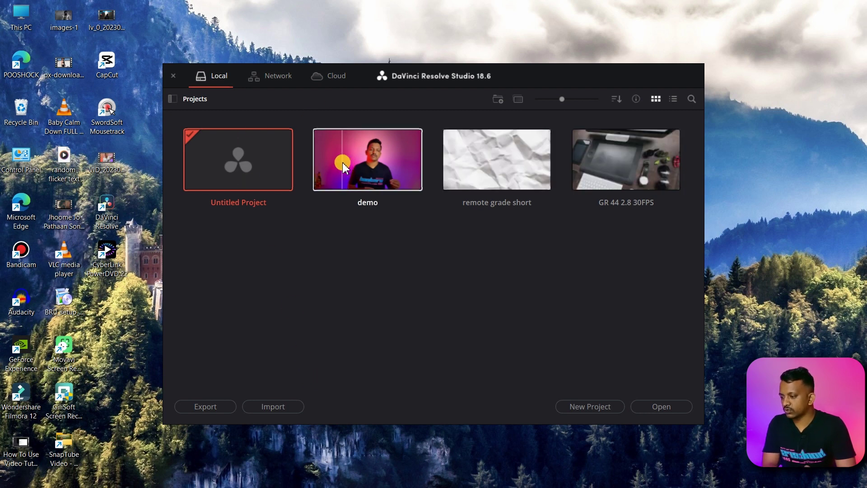
Back out of creating a new project and open the existing demo project instead
click(613, 408)
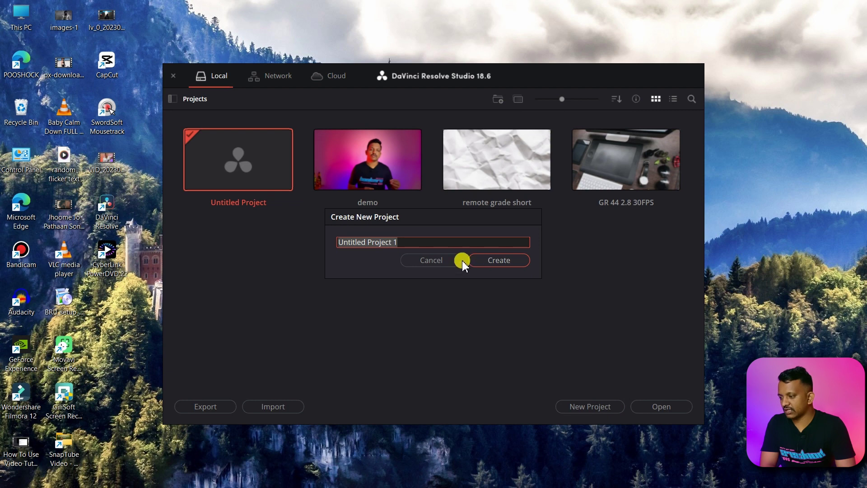
click(427, 260)
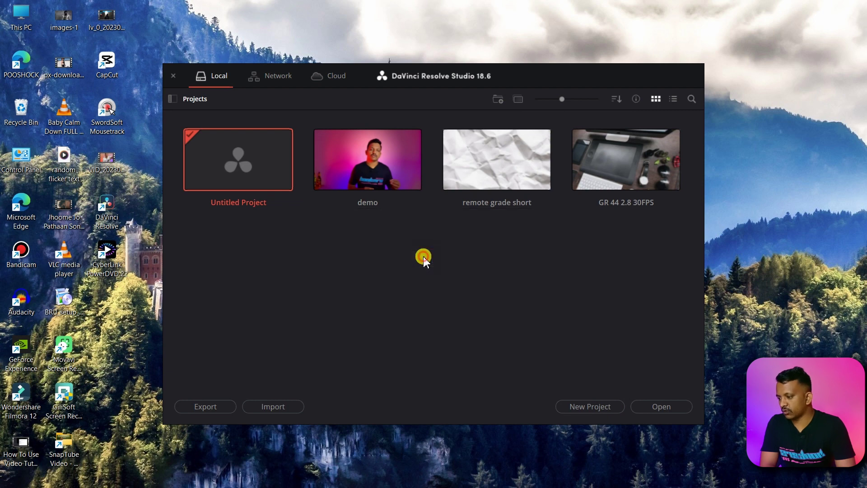
double_click(374, 162)
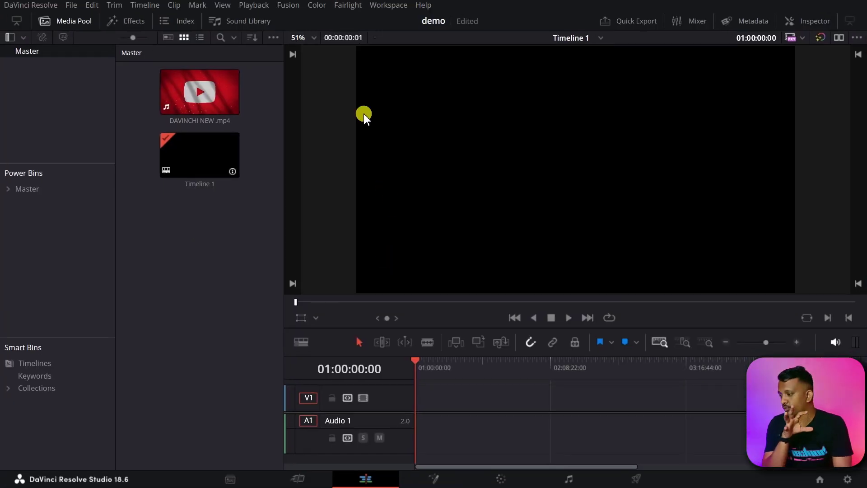
click(16, 5)
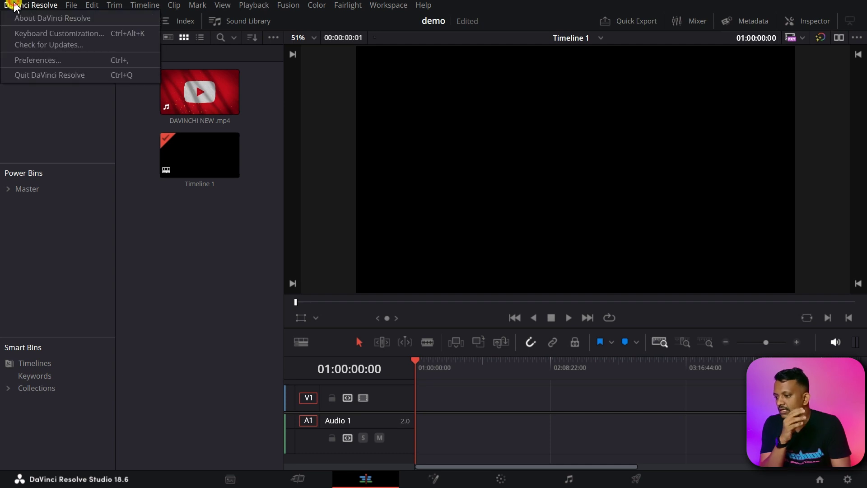
click(39, 34)
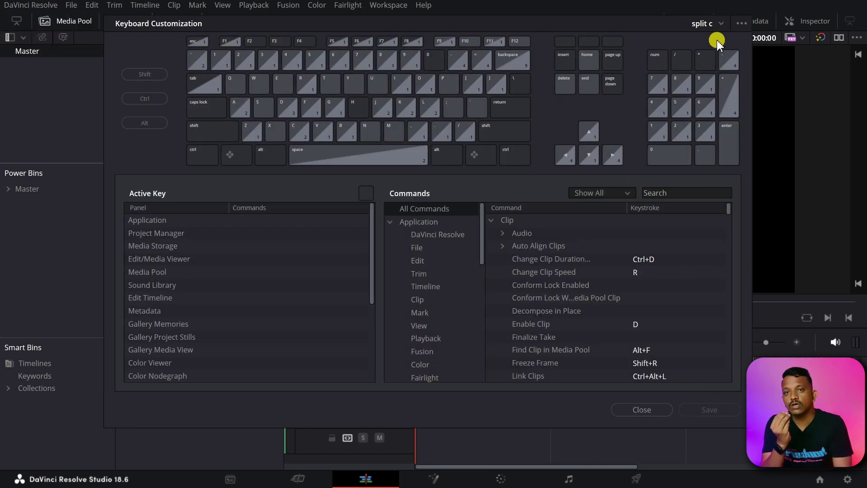
click(720, 23)
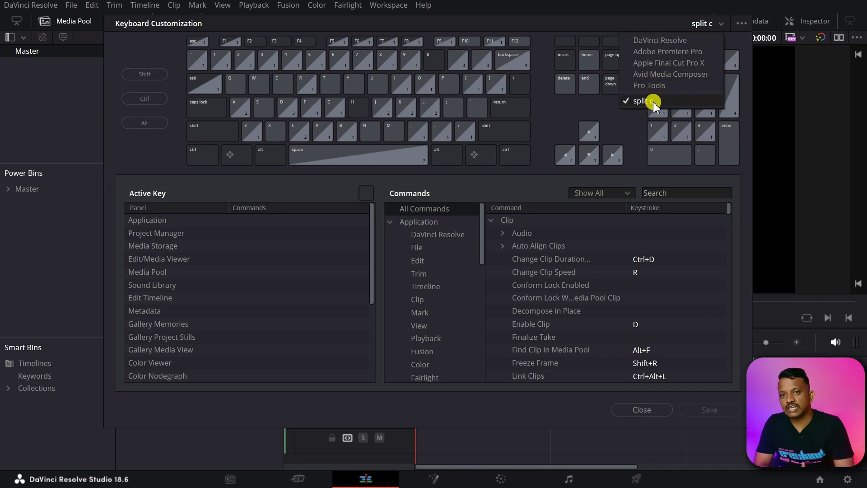
click(653, 103)
click(651, 376)
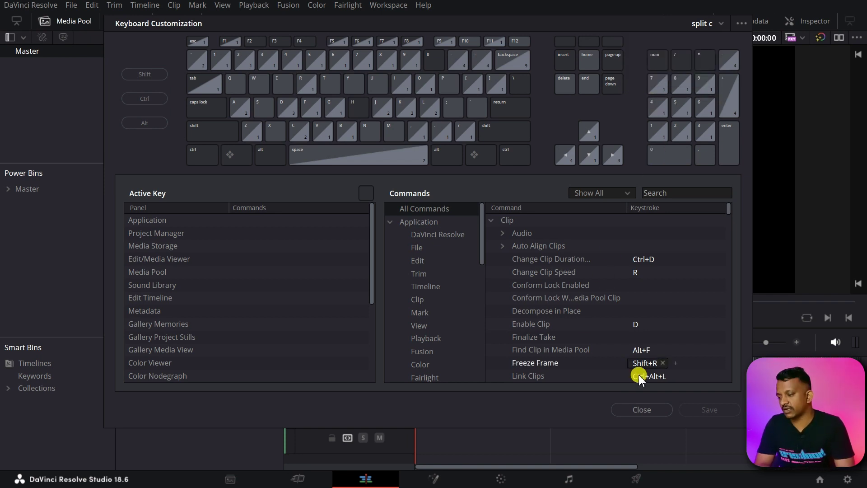
click(654, 409)
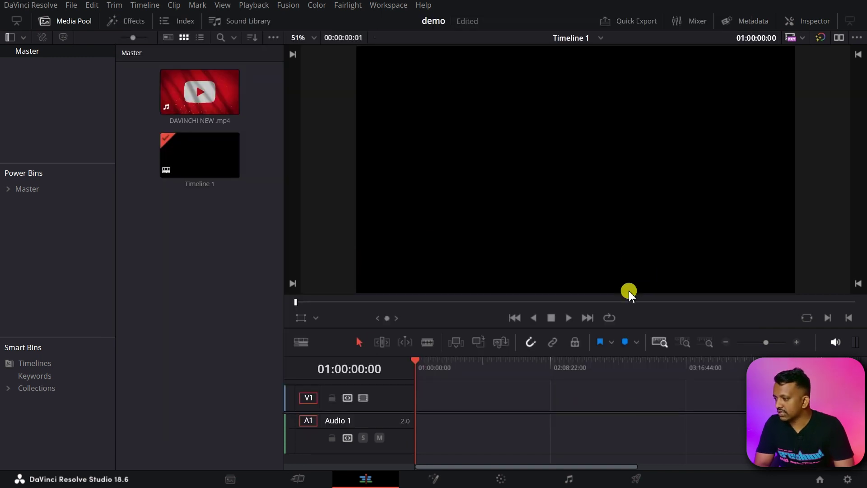
Save user preferences under Project Save and Load with Live save and 10-minute timeline backups
click(31, 5)
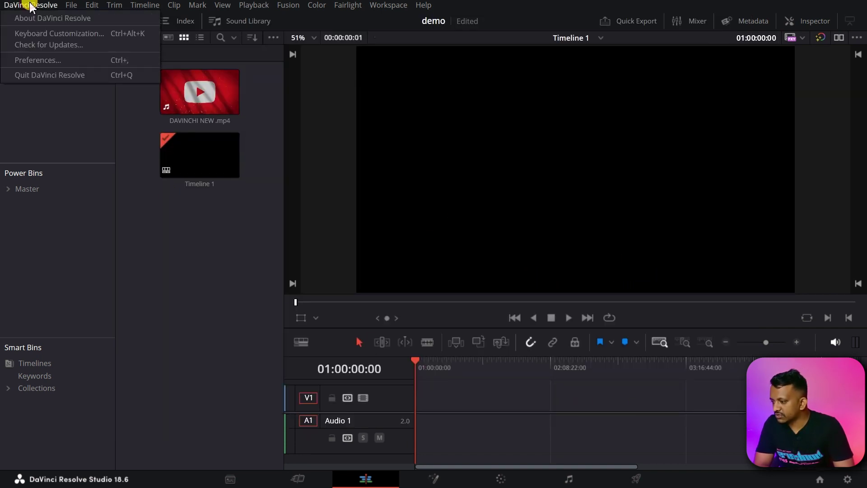
click(50, 63)
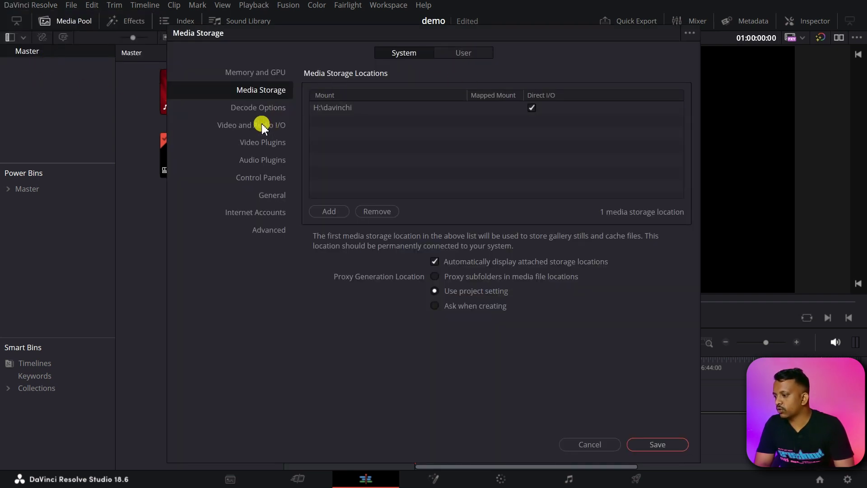
click(459, 56)
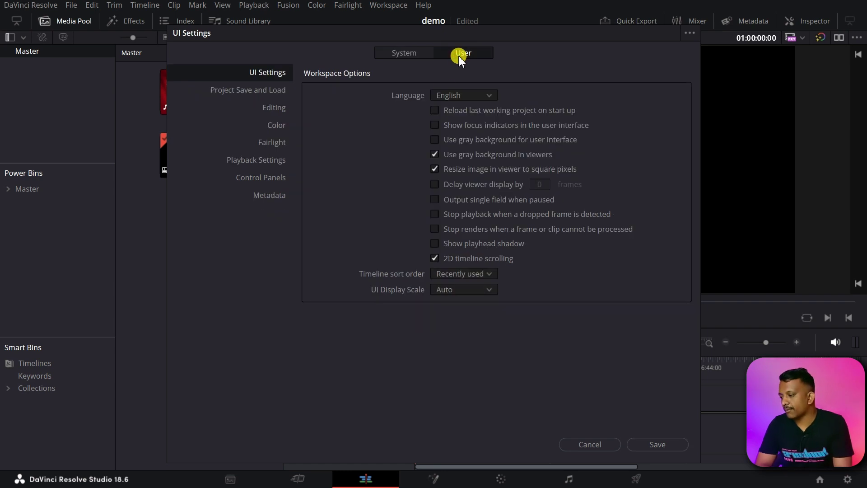
click(253, 90)
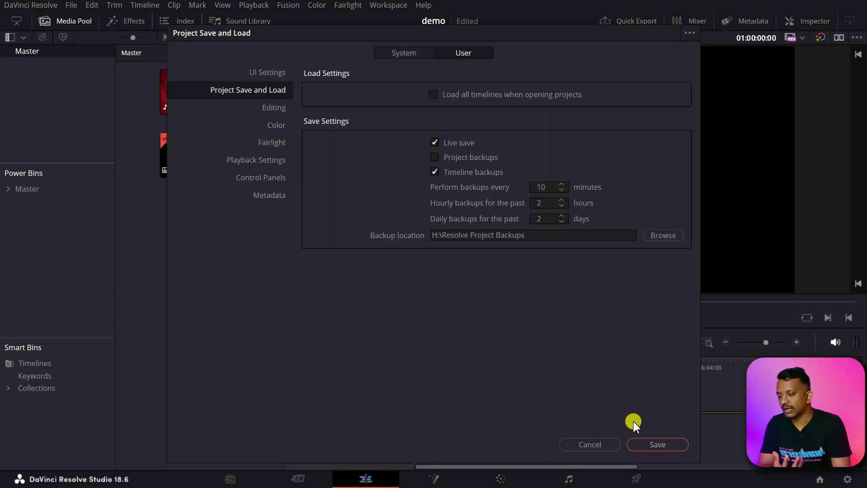
click(641, 442)
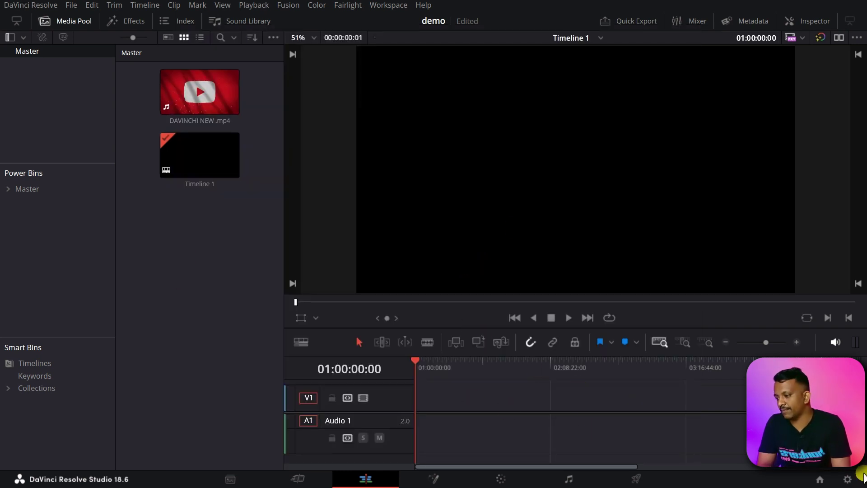
Confirm the 1920 x 1080 HD, 30 fps timeline resolution in Project Settings and save
click(847, 478)
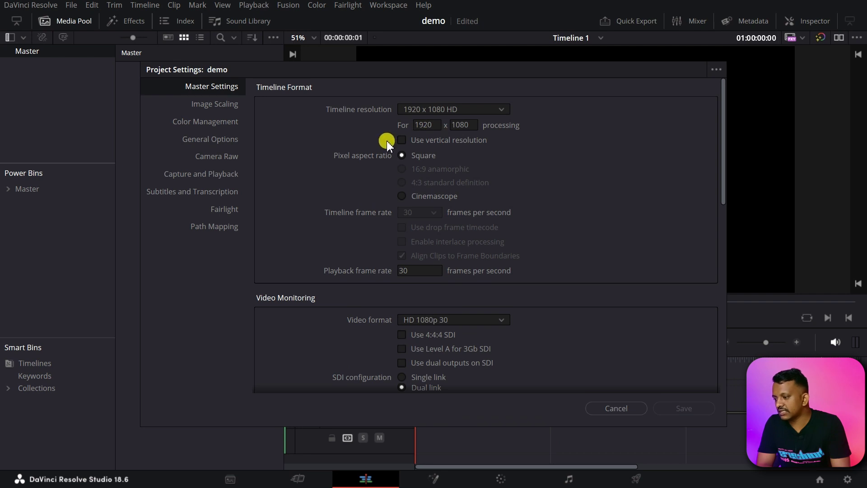
click(429, 111)
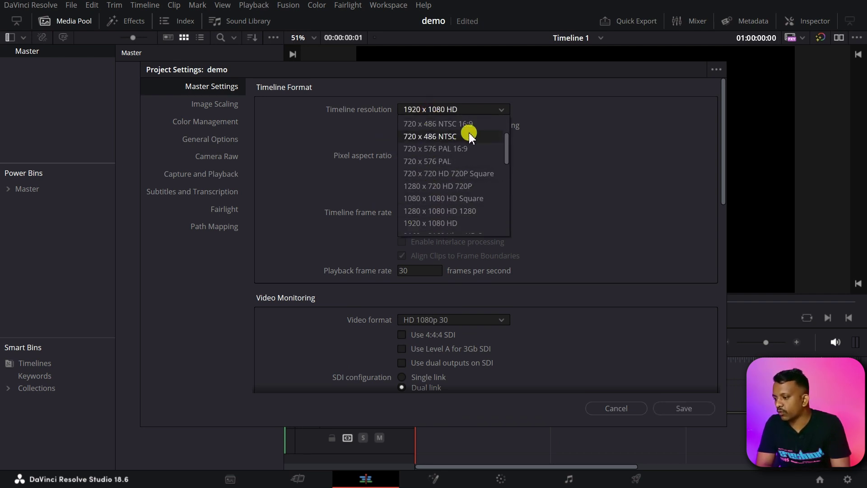
click(524, 177)
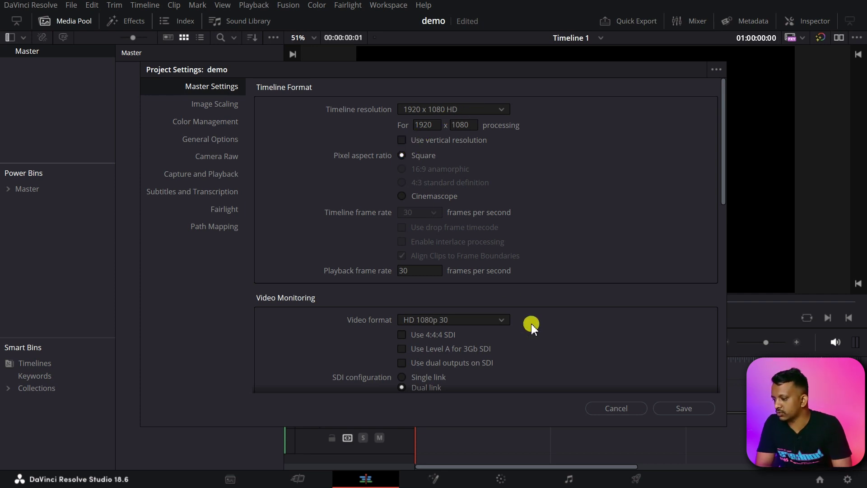
click(675, 409)
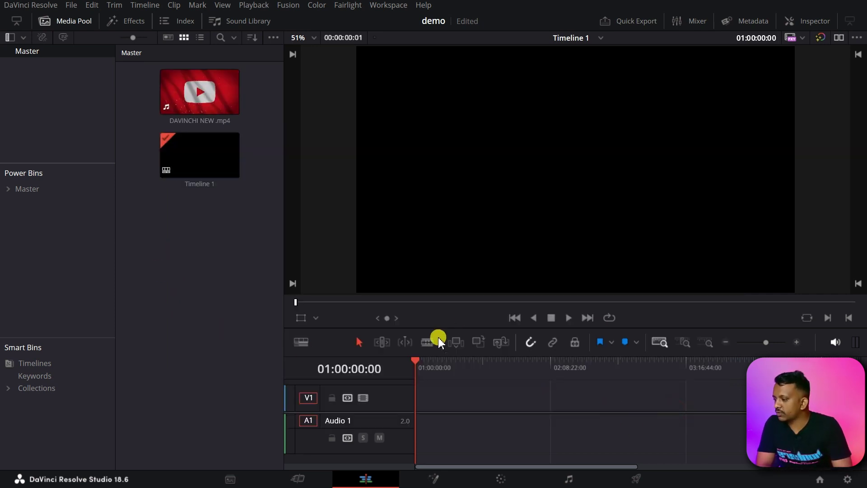
Add TEXT BEHIND F.mp4 and COLOR PR DR 20230927-151024.mp4 from the Ion Works folder to the Master bin
click(239, 477)
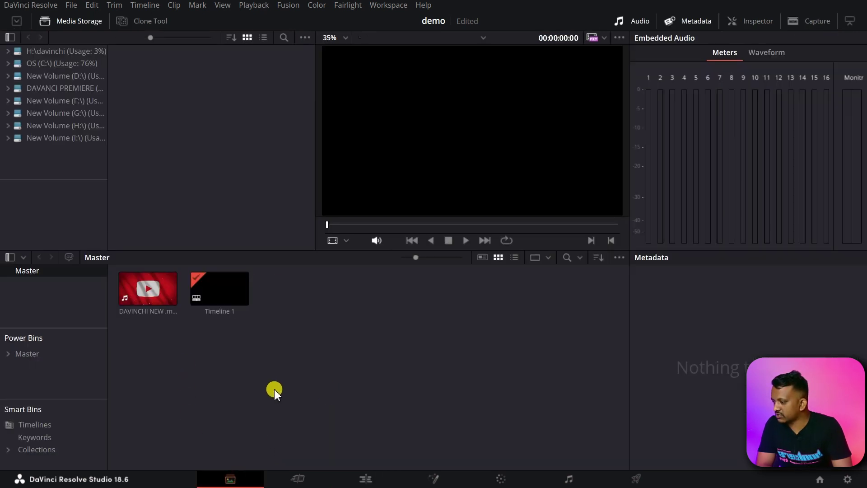
click(8, 89)
scroll(14, 120, down, 3)
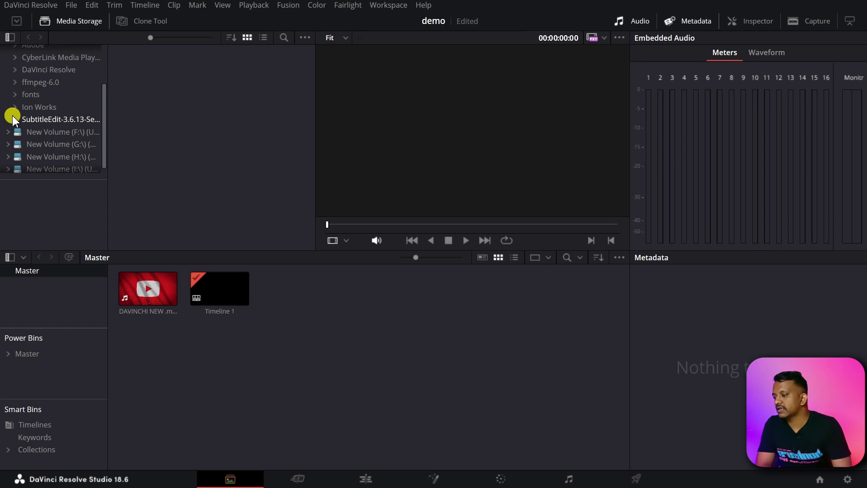
click(32, 107)
click(288, 68)
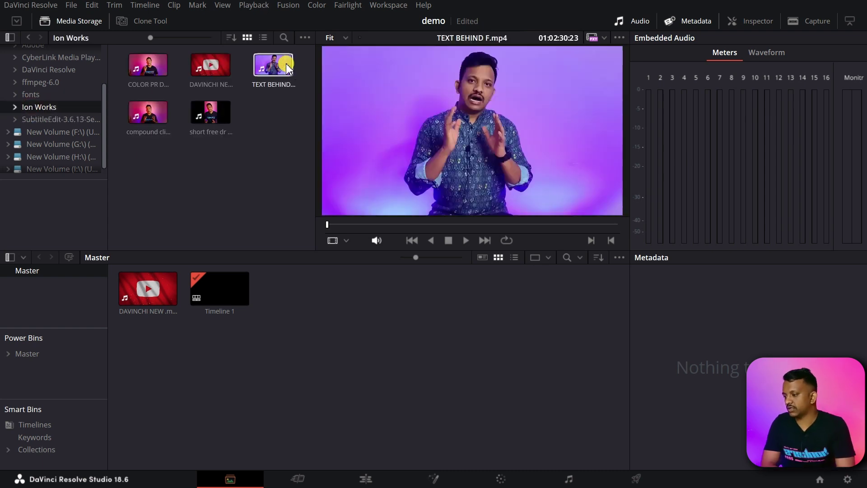
drag(288, 68, 290, 309)
mouse_move(161, 68)
mouse_down()
mouse_move(158, 107)
mouse_move(457, 348)
mouse_up()
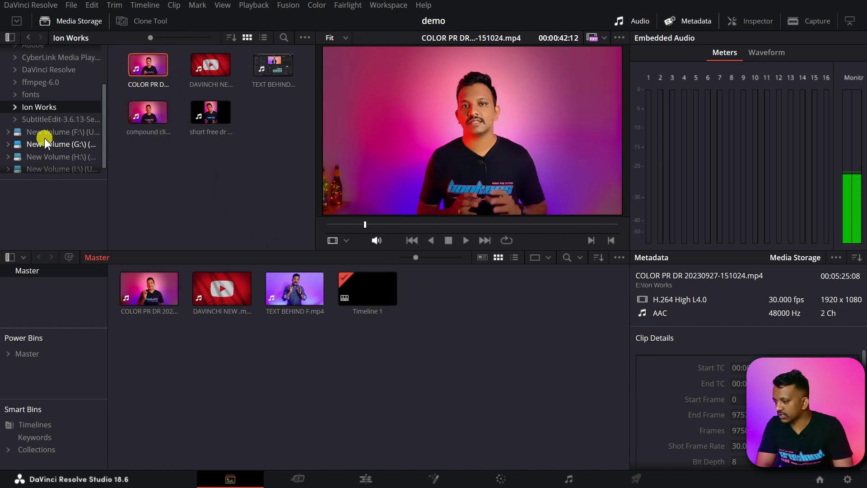
Add lut.mov from the H: drive to the Master bin and clear the selection
click(56, 152)
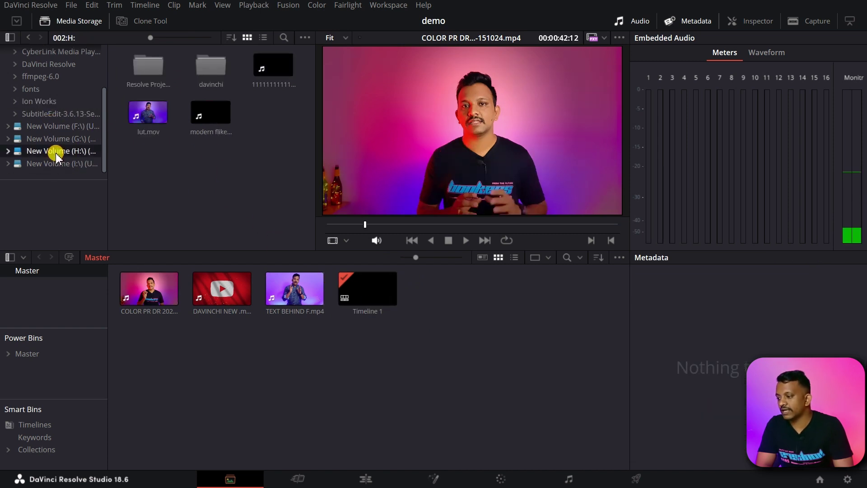
drag(149, 112, 475, 298)
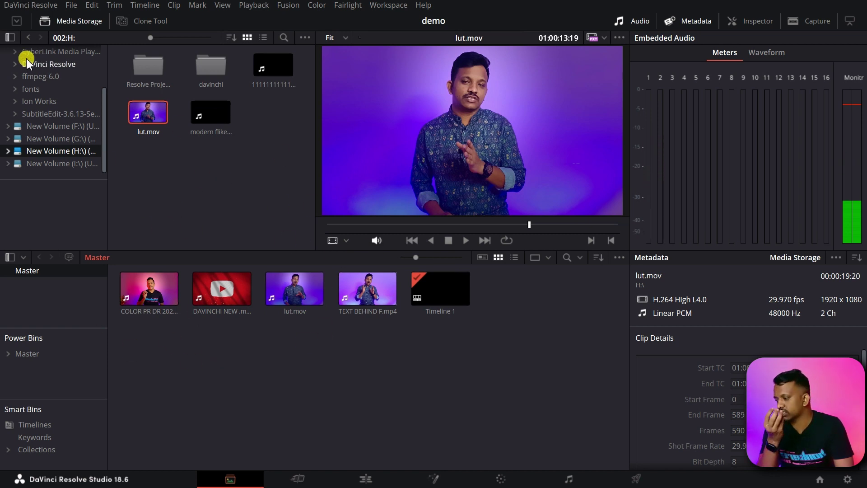
click(267, 391)
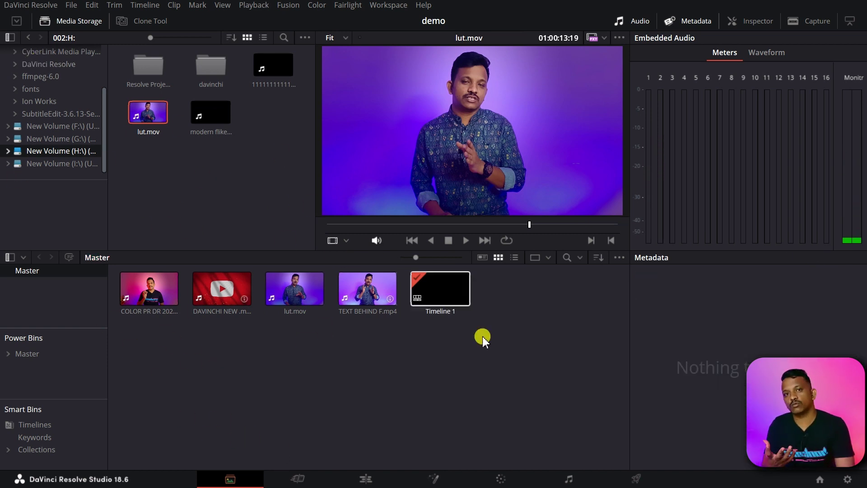
On the Cut page, browse the transitions, then drag all media pool clips onto Timeline 1
click(295, 479)
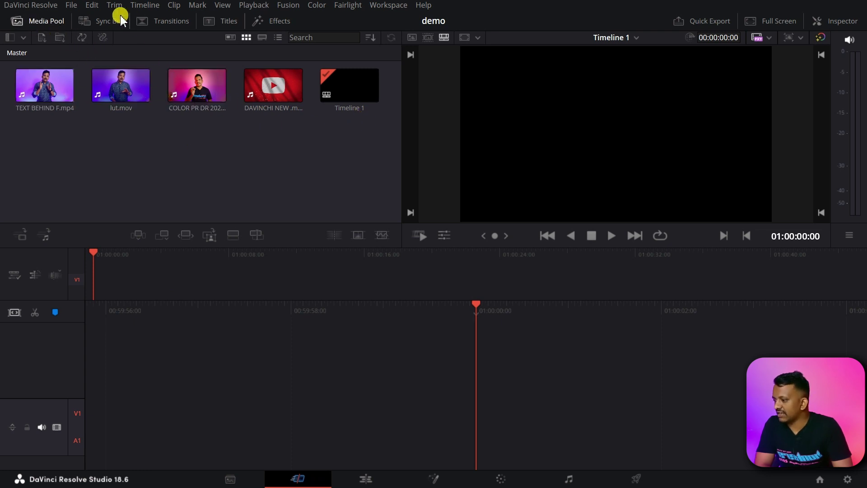
click(108, 22)
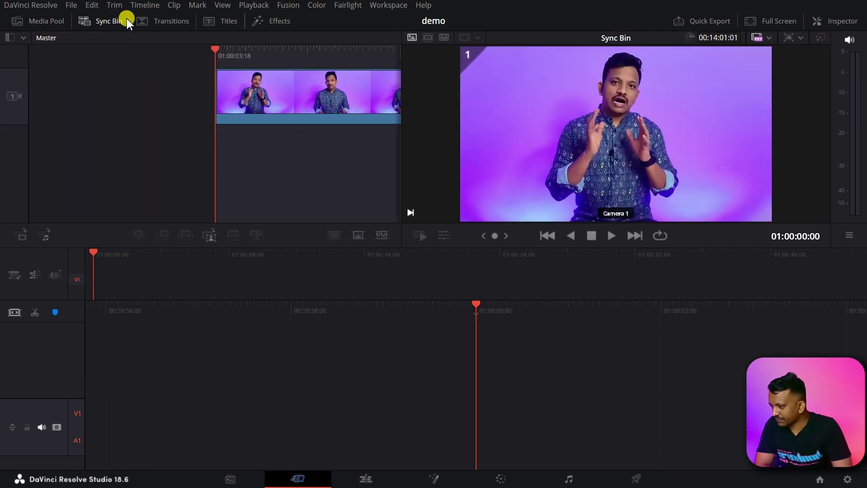
click(156, 22)
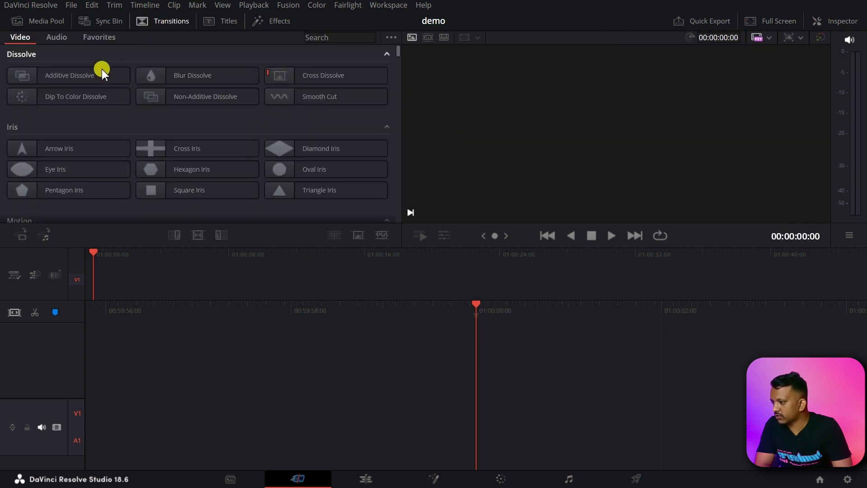
scroll(213, 112, down, 5)
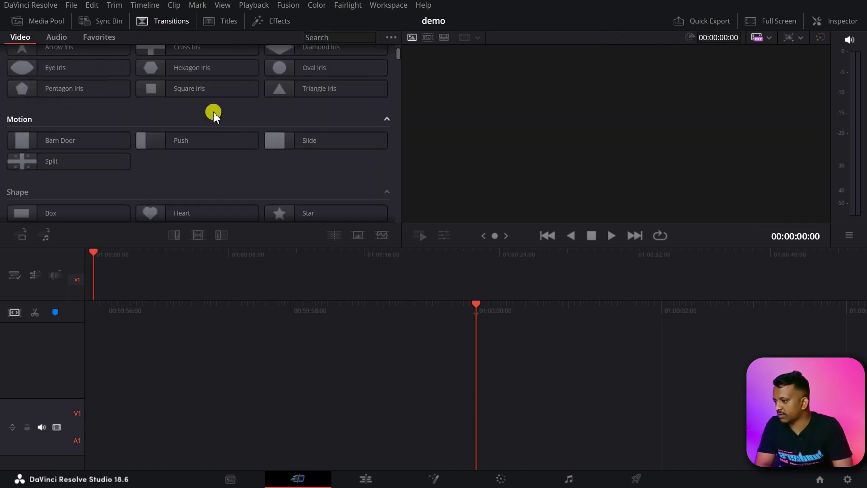
scroll(213, 112, down, 2)
scroll(213, 111, down, 3)
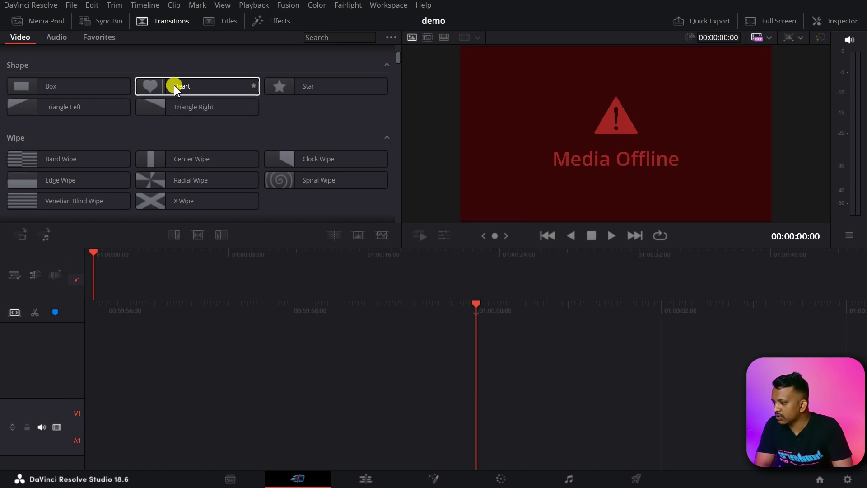
scroll(194, 135, up, 3)
click(60, 22)
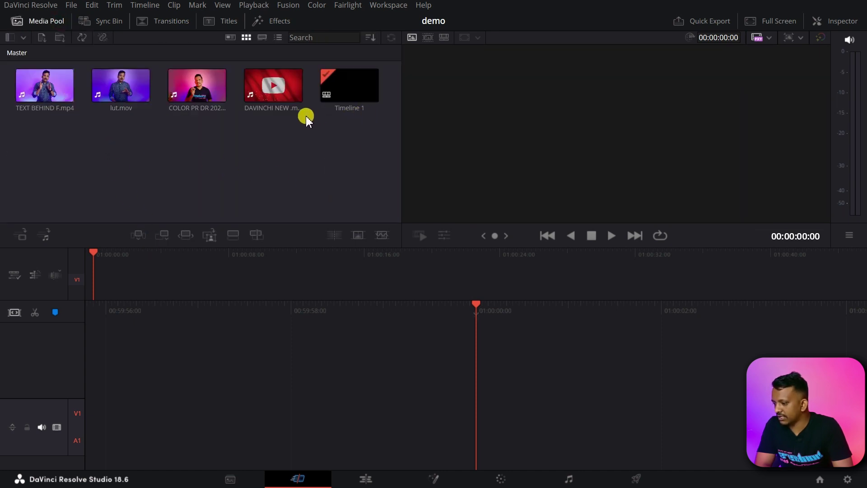
mouse_move(244, 108)
mouse_down()
mouse_move(21, 75)
mouse_move(296, 422)
mouse_move(314, 357)
mouse_up()
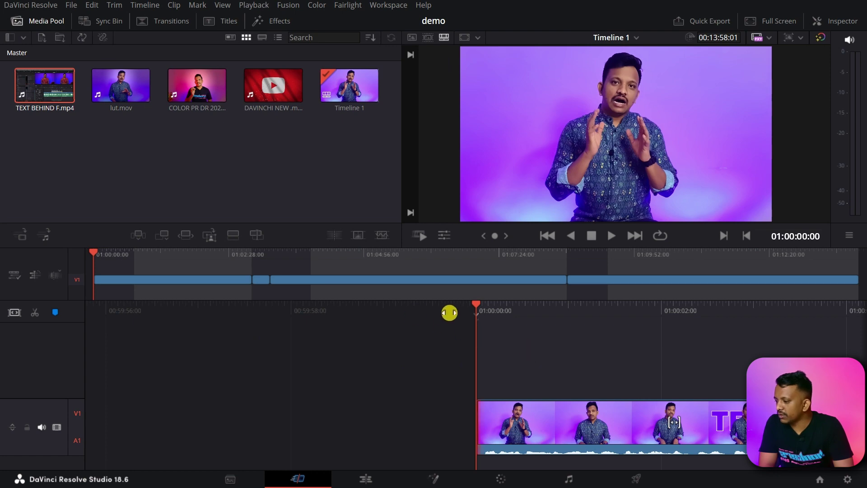
Scrub into the first clip and select the cut after it, moving the playhead there
drag(534, 310, 79, 248)
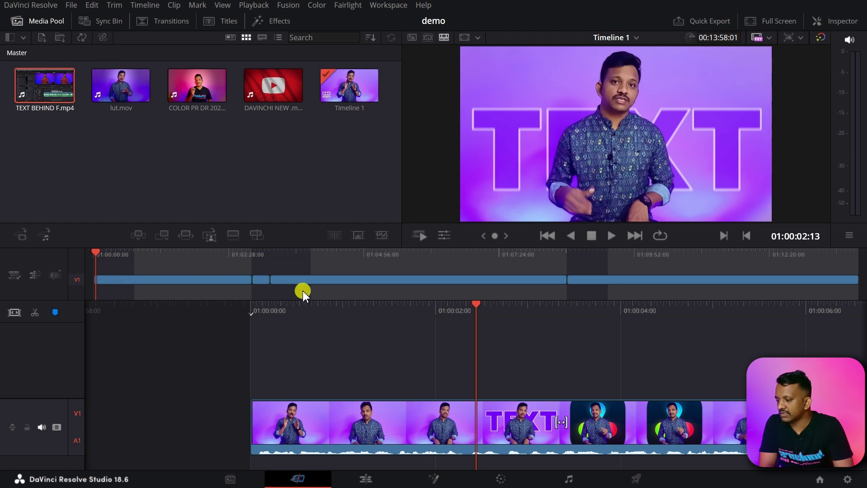
click(265, 279)
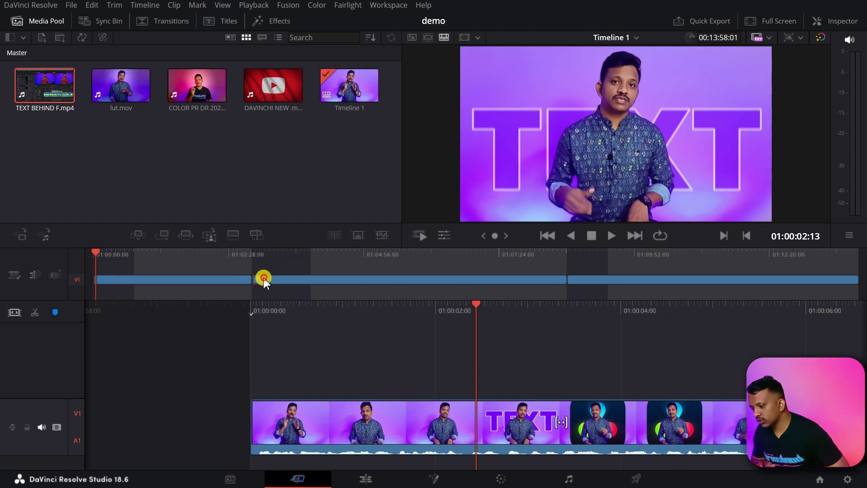
drag(265, 279, 355, 282)
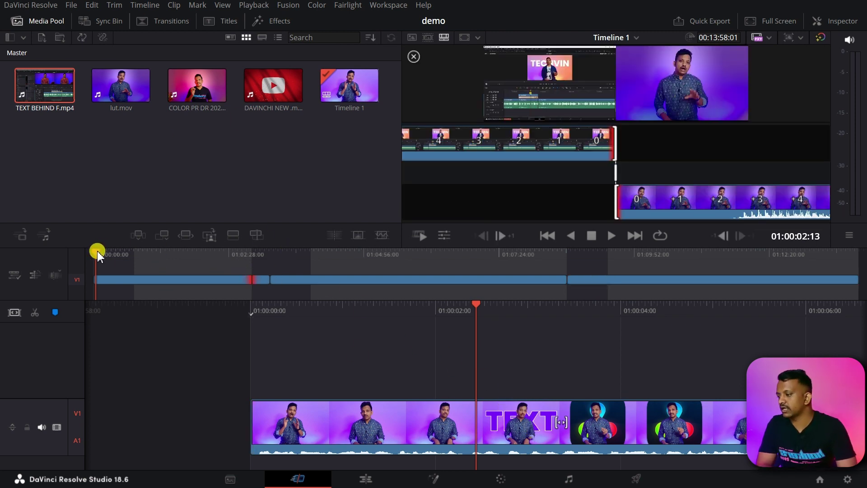
drag(96, 251, 251, 282)
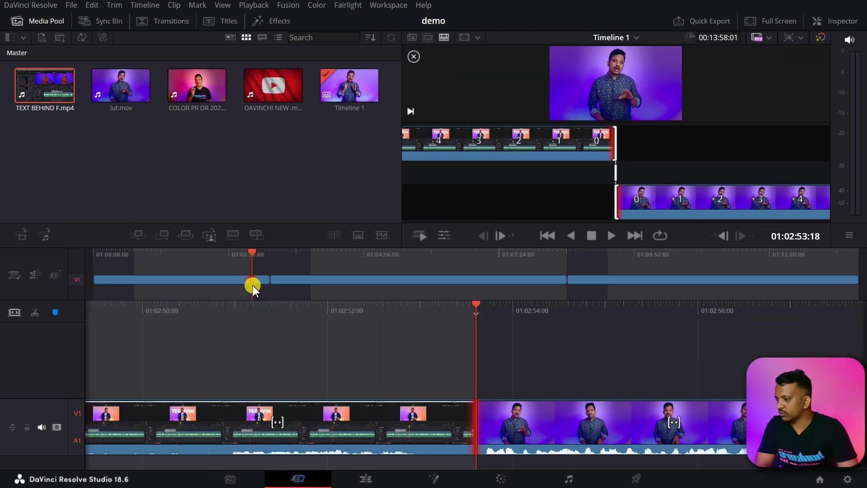
Scroll through the transitions library from Dissolve down to User presets
click(154, 19)
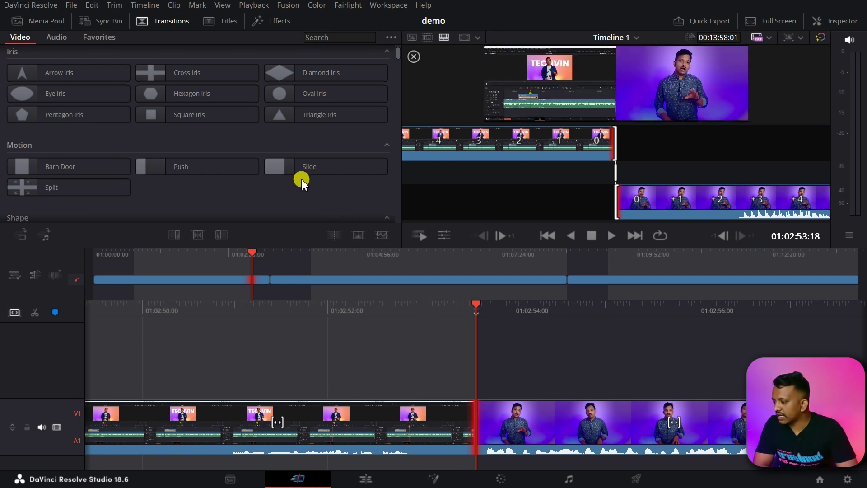
scroll(308, 185, down, 1)
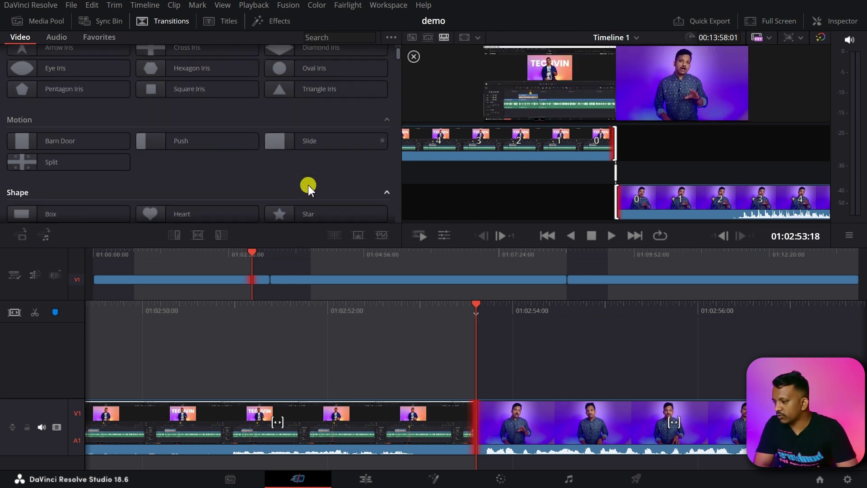
scroll(308, 185, down, 2)
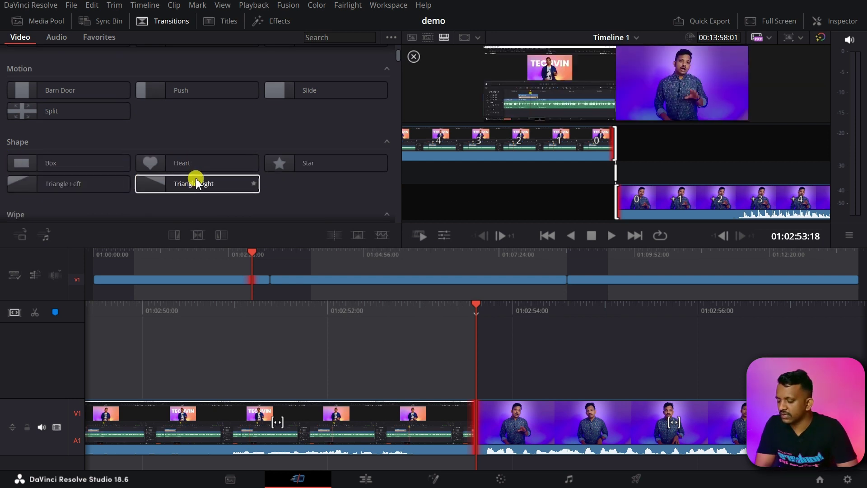
scroll(196, 182, down, 3)
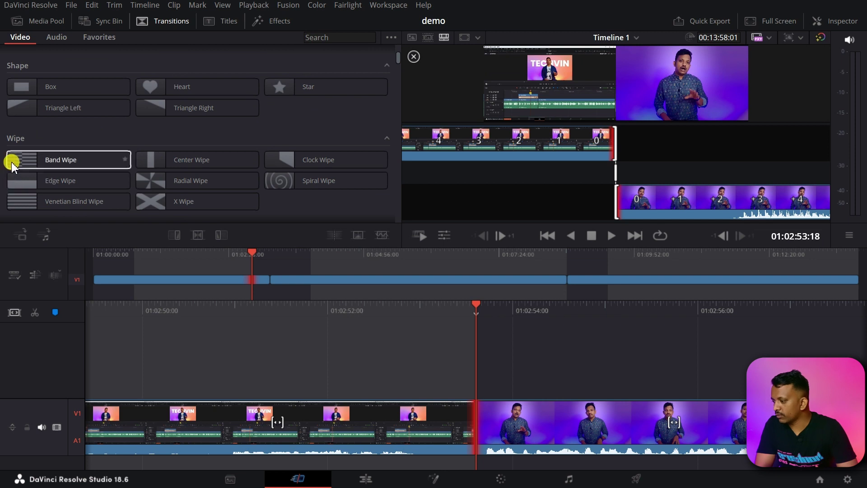
scroll(79, 183, down, 2)
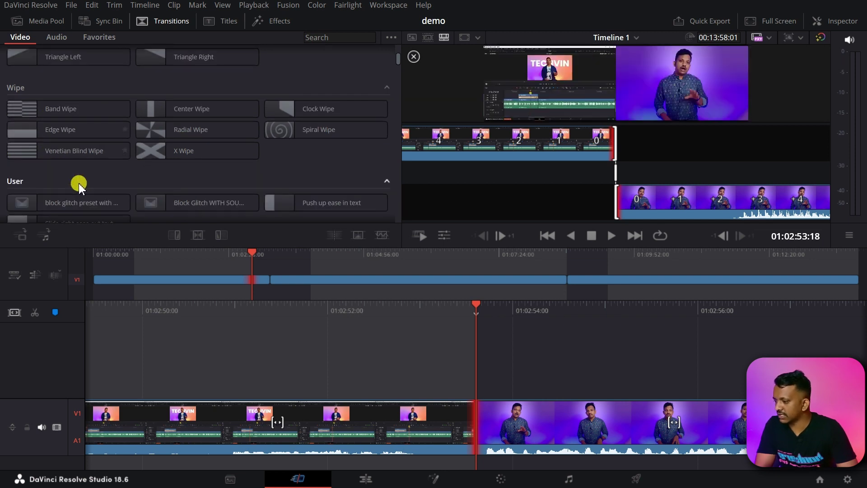
scroll(78, 183, down, 1)
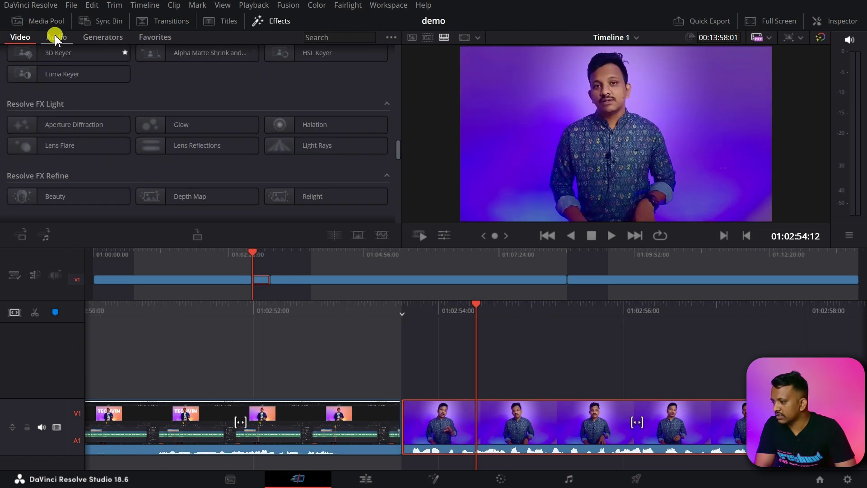
Browse the Audio, Generators and Favorites effect categories, ending on Generators
click(56, 38)
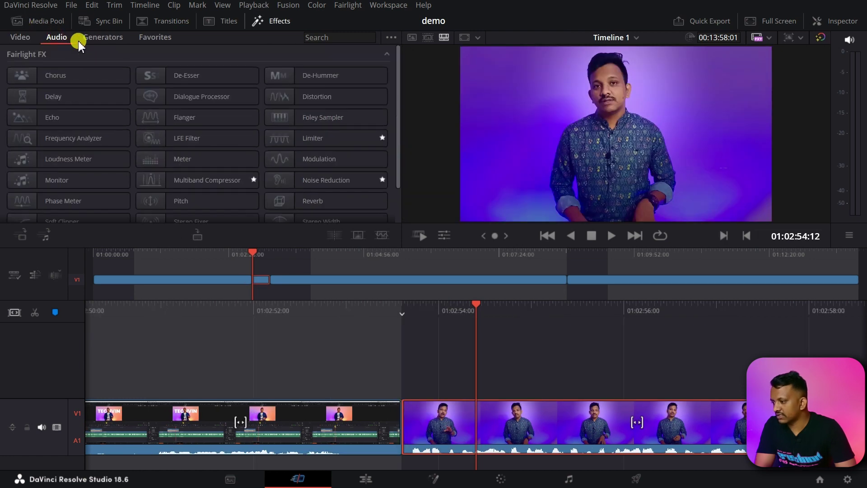
click(103, 41)
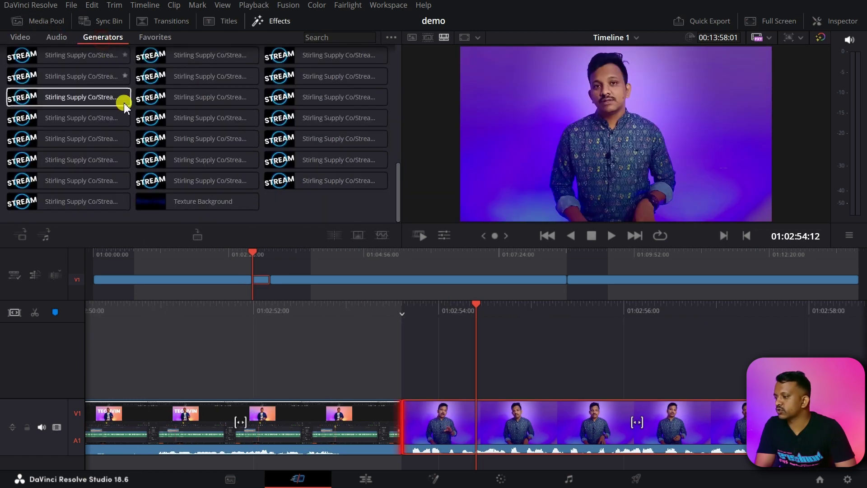
click(144, 37)
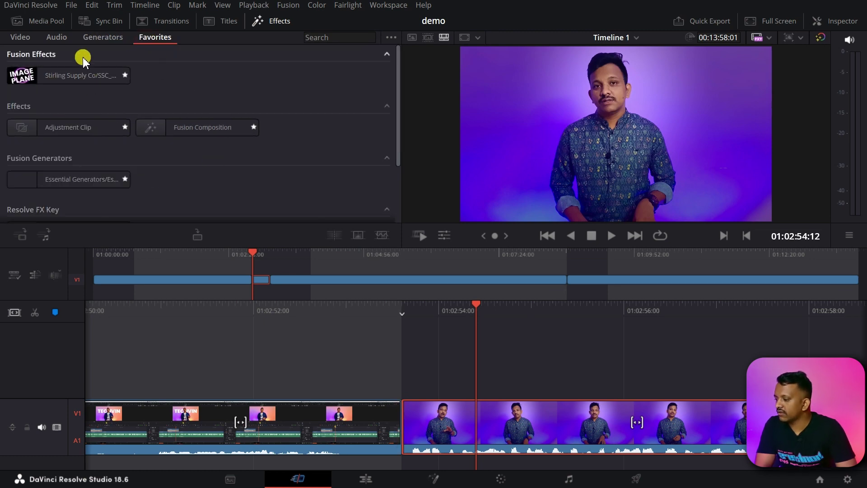
click(102, 40)
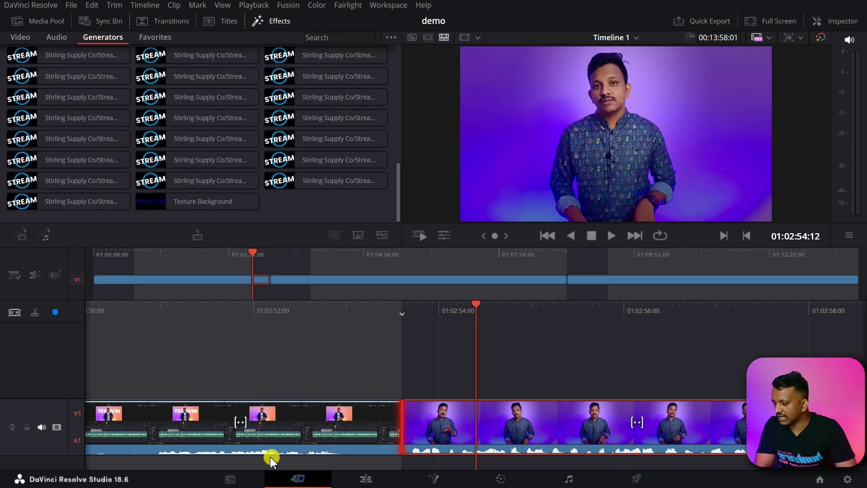
Switch to the Edit page, narrow the Media Pool, and move the playhead to 01:01:52:07
click(365, 480)
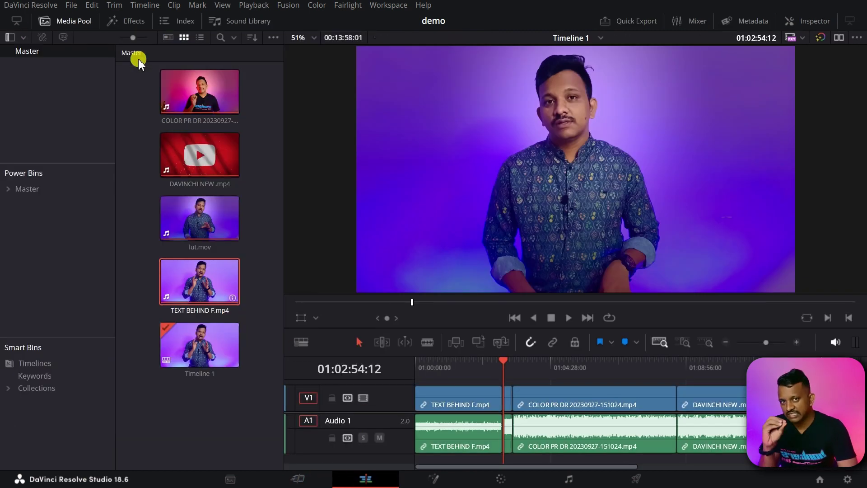
click(231, 106)
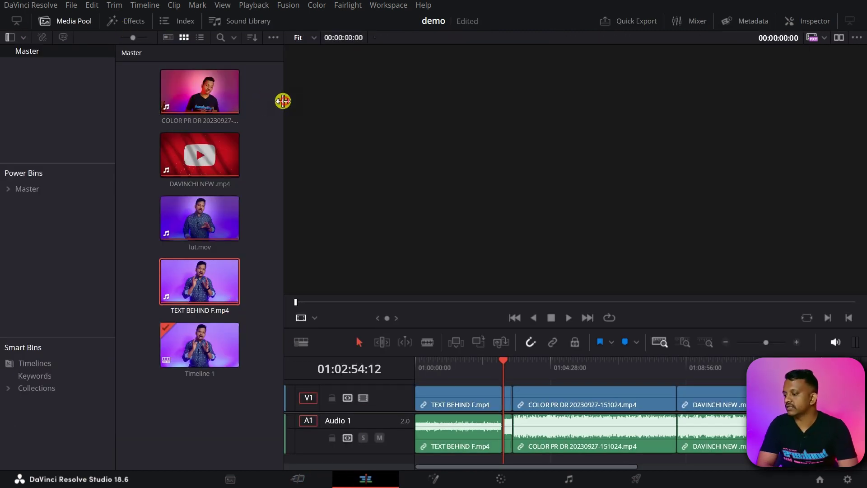
drag(283, 100, 223, 109)
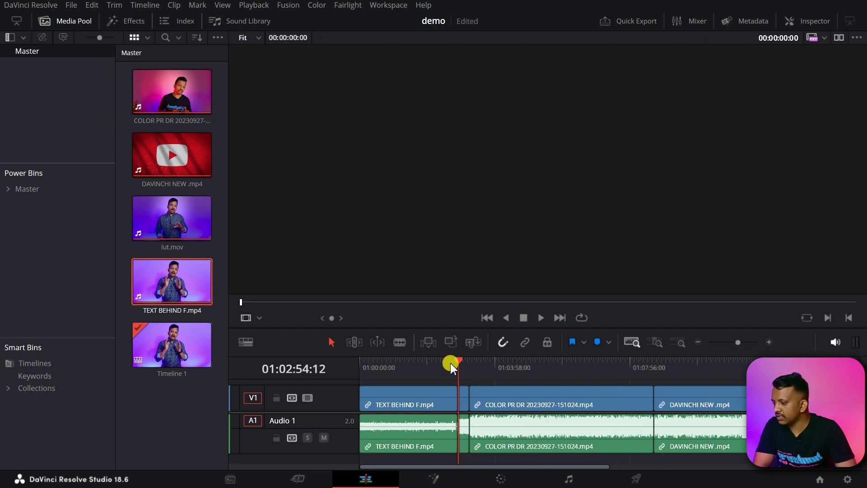
drag(453, 368, 422, 371)
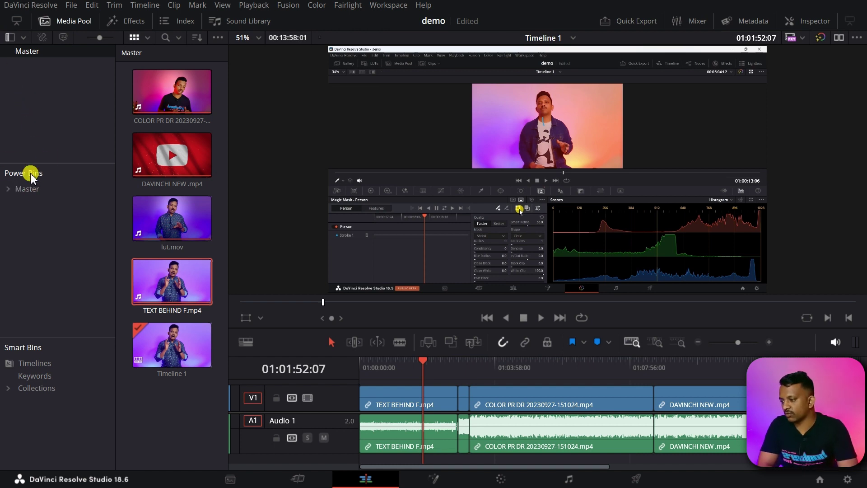
Toggle the Media Pool display options and expand the Master power bin's folders
click(217, 37)
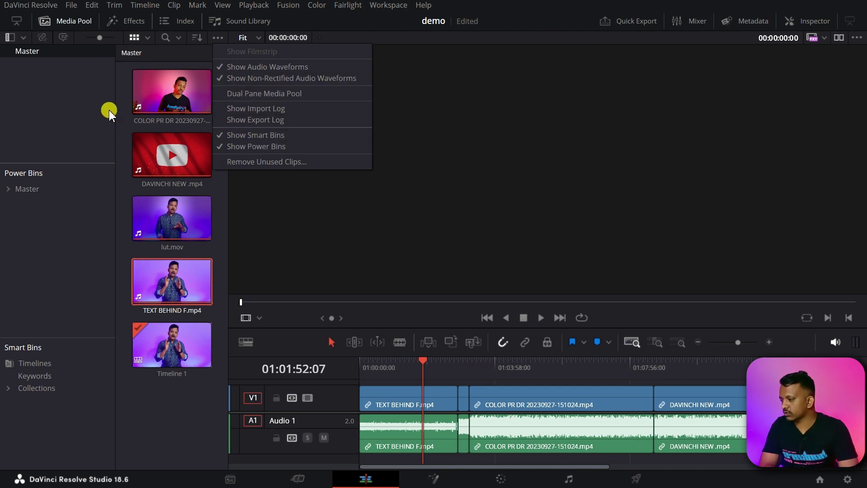
click(86, 110)
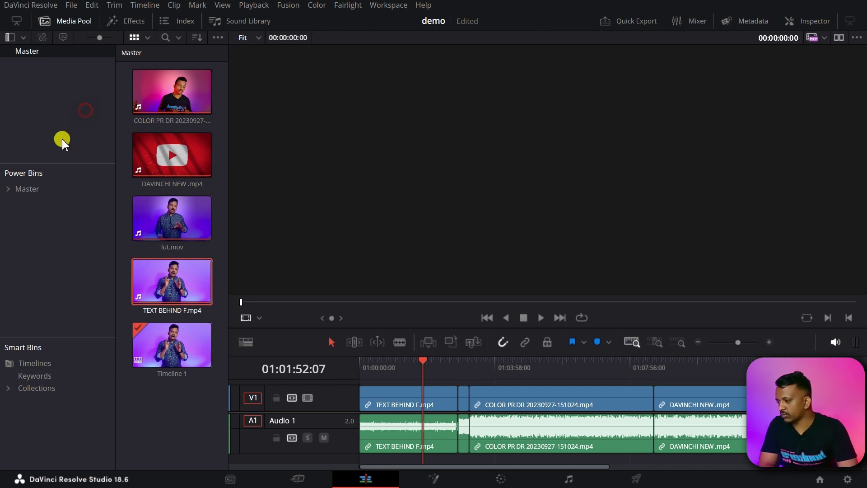
click(7, 192)
Open Sound_Fx > Glitch_&_Woosh > SWOOSH_FX_01 and preview 01.wav and 02.wav
click(29, 206)
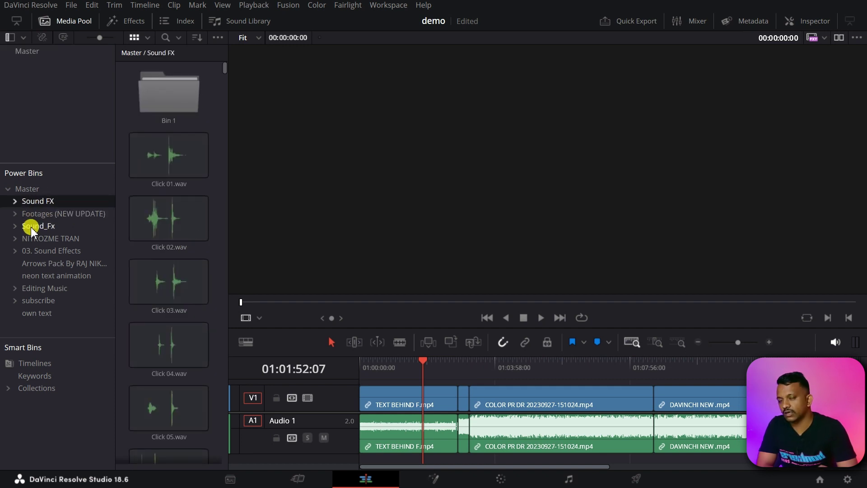
click(32, 288)
click(37, 301)
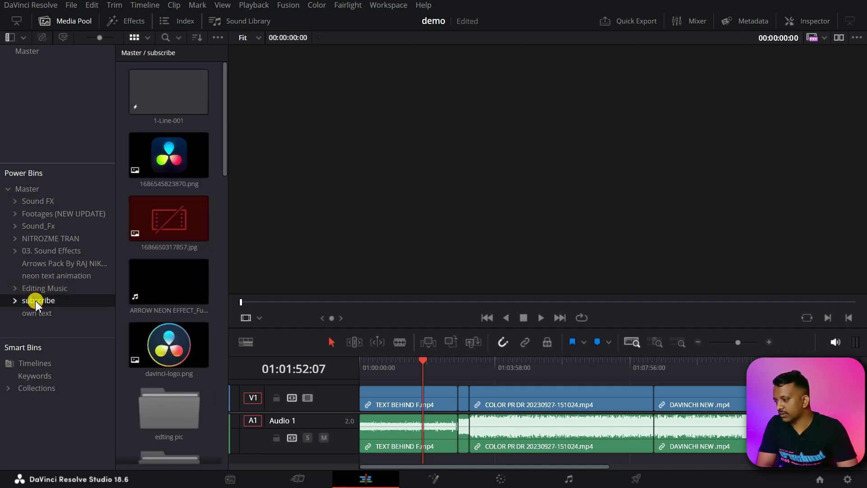
click(15, 226)
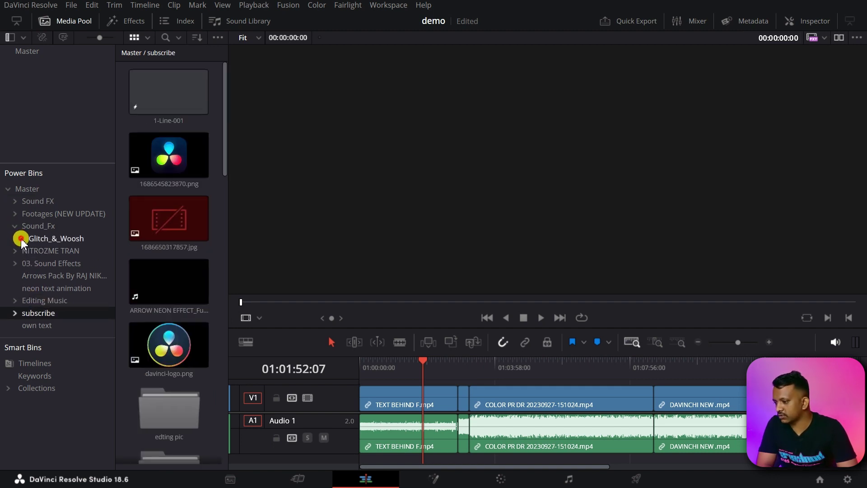
click(22, 238)
click(43, 261)
click(141, 94)
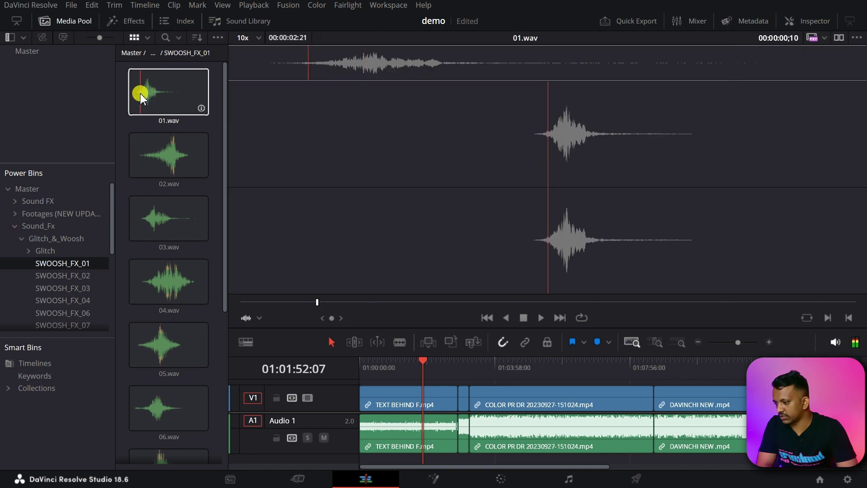
click(148, 156)
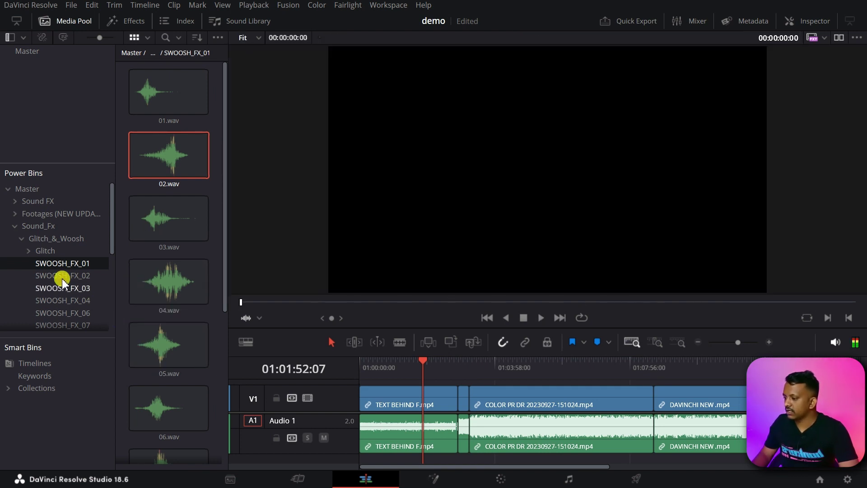
Navigate NITROZME TRAN > 03. Sound Effects through the Pixel, Swipe and Glitch bins to Electric
click(28, 250)
click(28, 248)
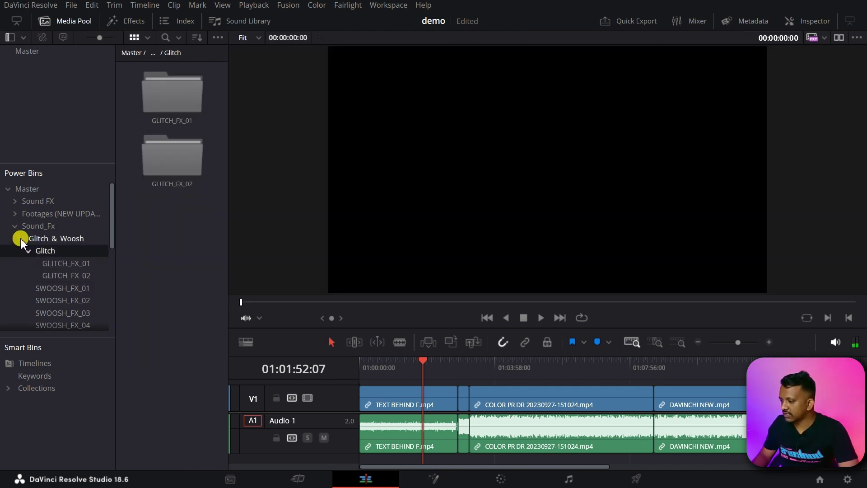
click(20, 238)
click(11, 227)
click(11, 227)
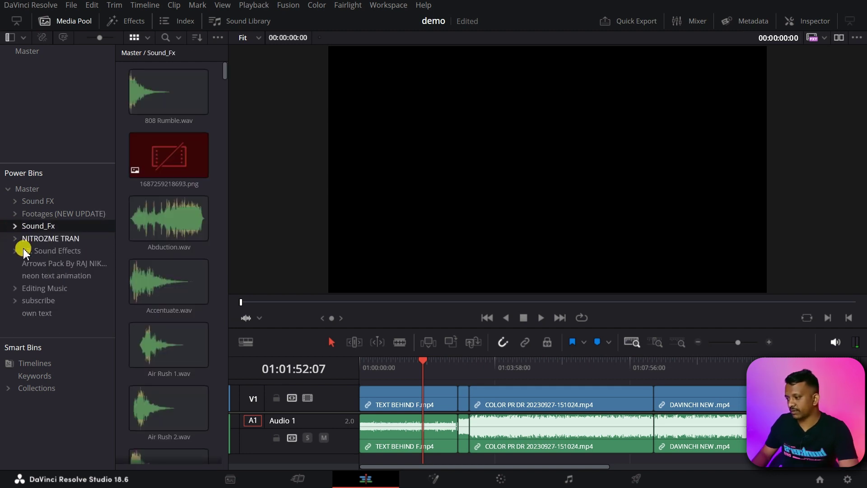
click(14, 241)
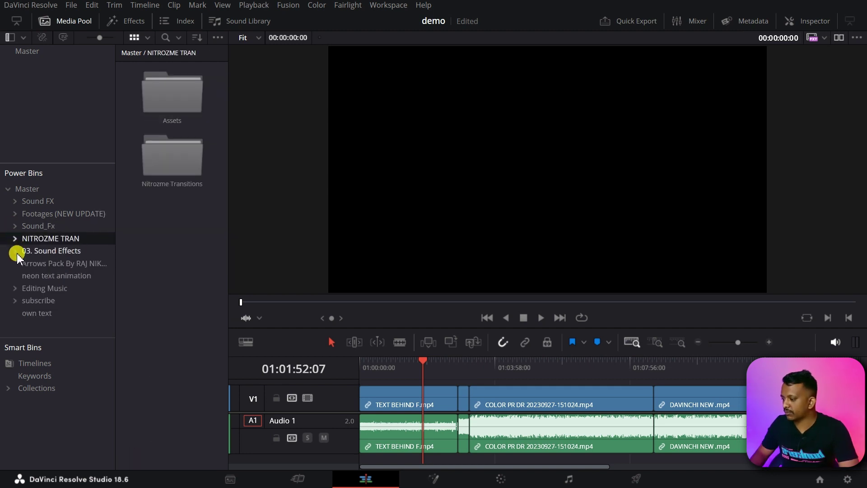
click(15, 251)
click(29, 263)
click(35, 276)
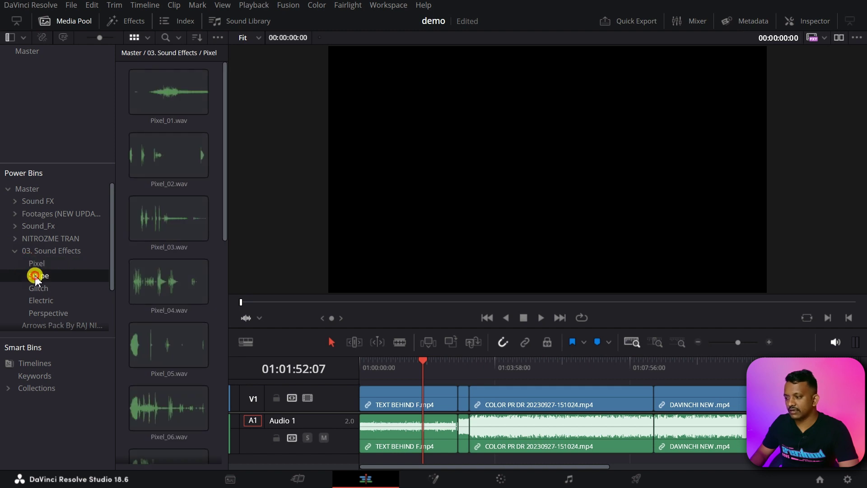
click(36, 289)
click(35, 300)
Preview four Electric sound effects in the source viewer, then stop playback
click(148, 122)
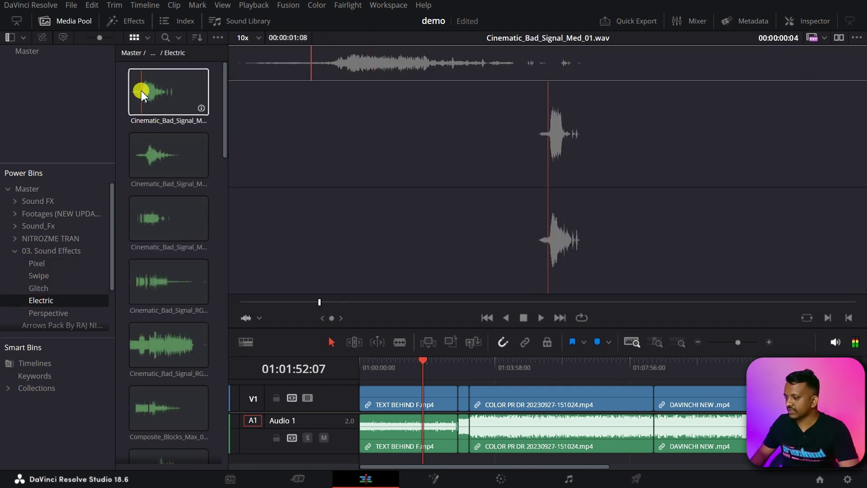
click(140, 151)
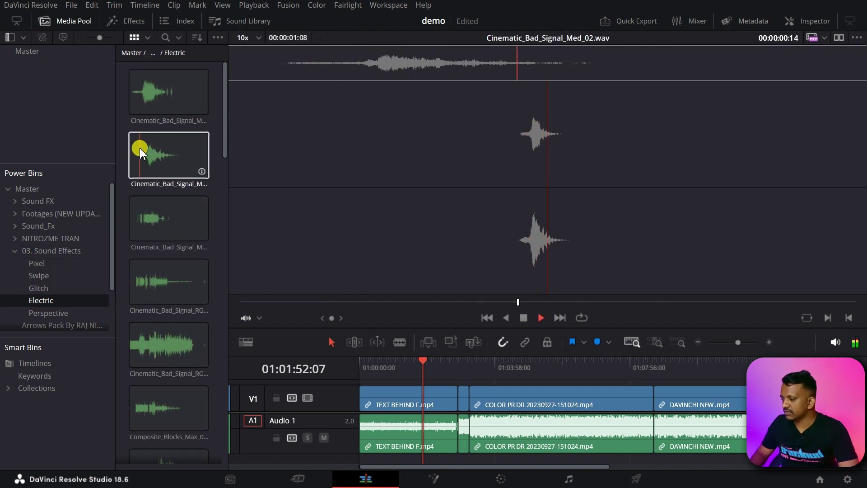
click(136, 218)
click(140, 268)
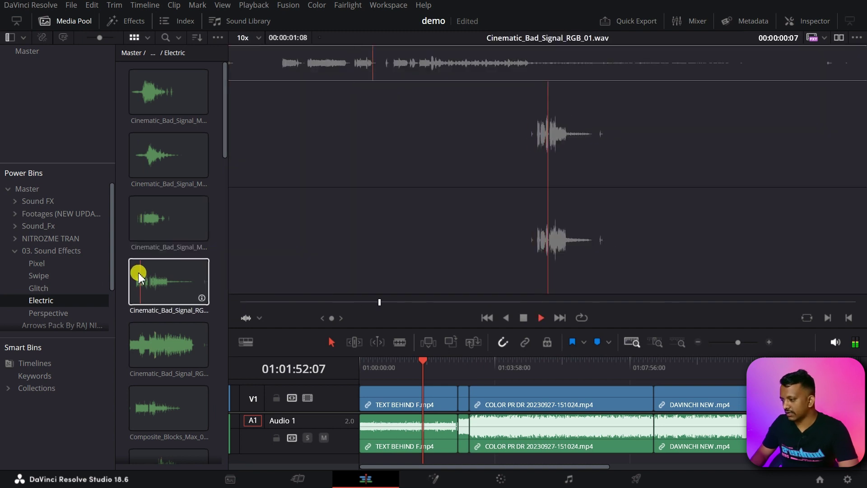
click(119, 281)
Collapse 03. Sound Effects and return to the project's clips and Timeline 1 with video in the viewer
click(16, 253)
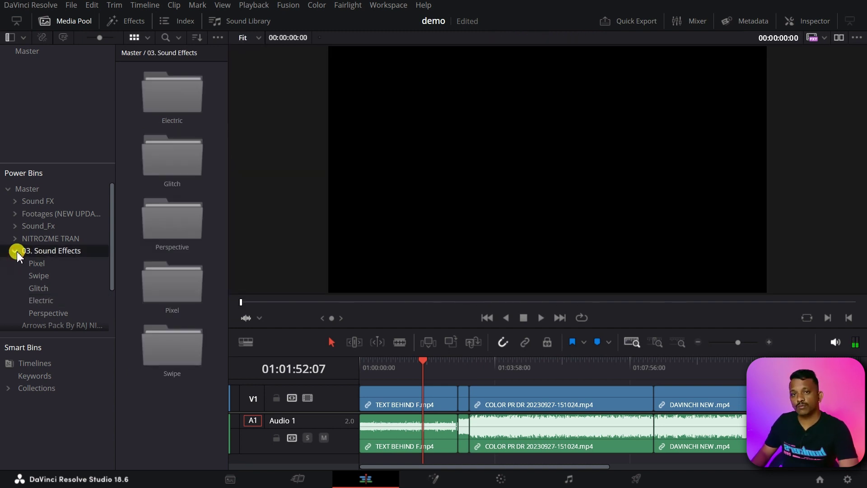
click(15, 251)
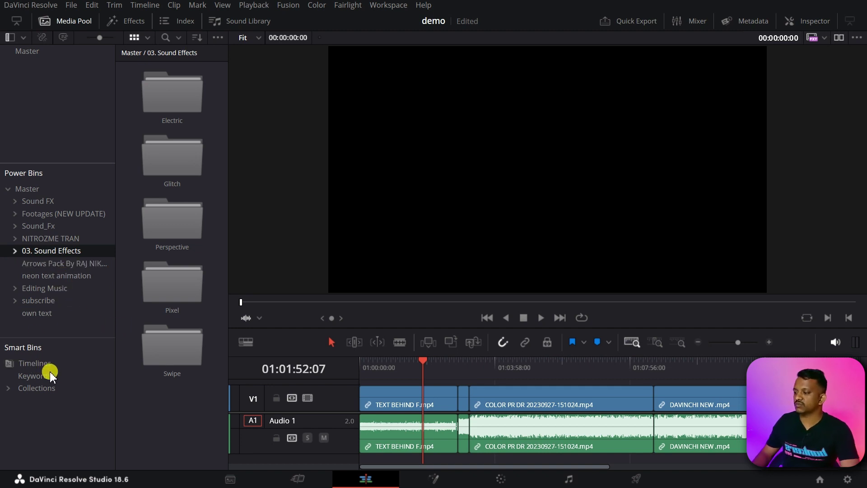
click(24, 390)
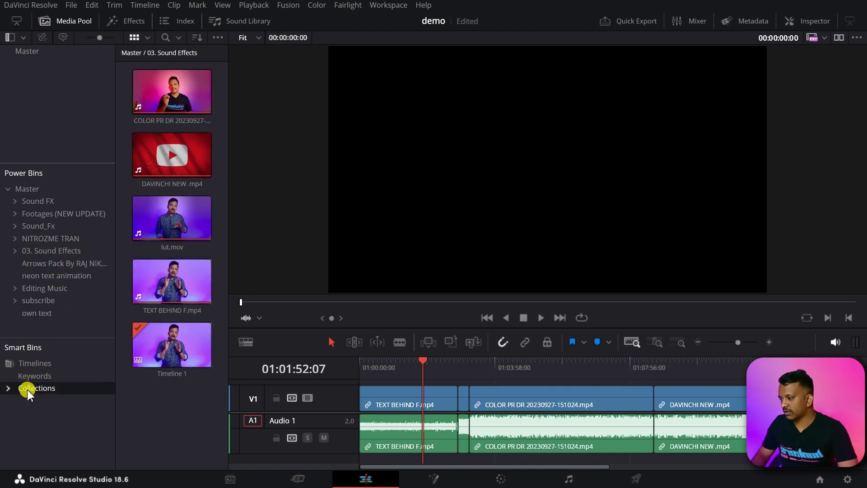
click(149, 341)
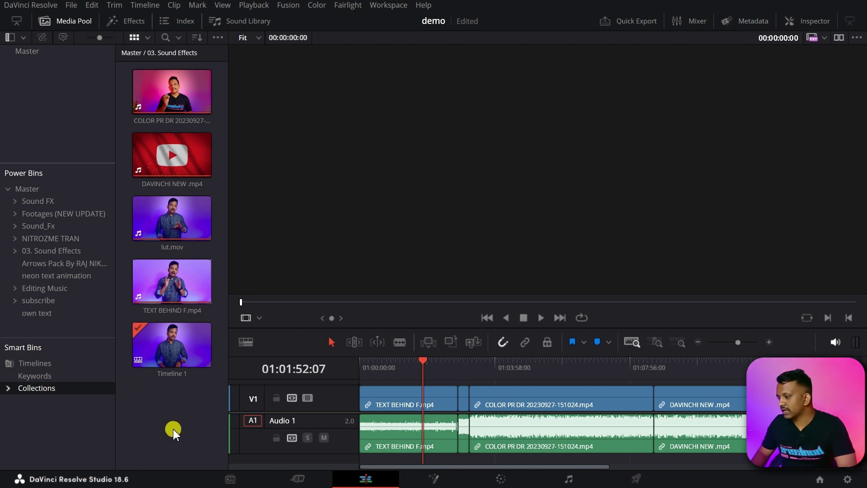
Swap the Media Pool for the Effects library and browse the video transition folders, including Glitch, SUP_TR and LLmotion-Psychedelic
click(120, 21)
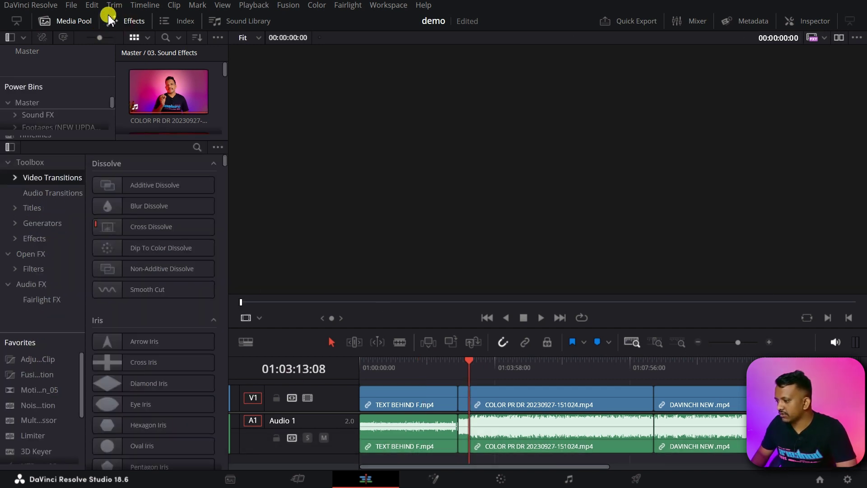
click(74, 23)
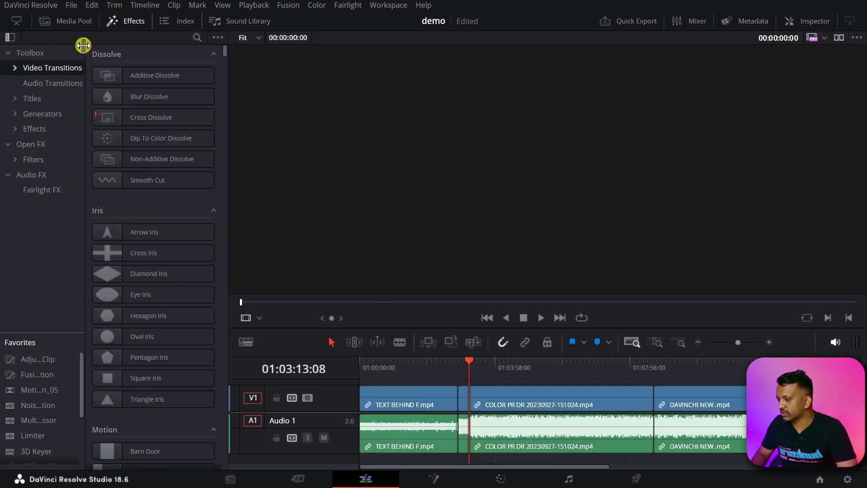
click(14, 69)
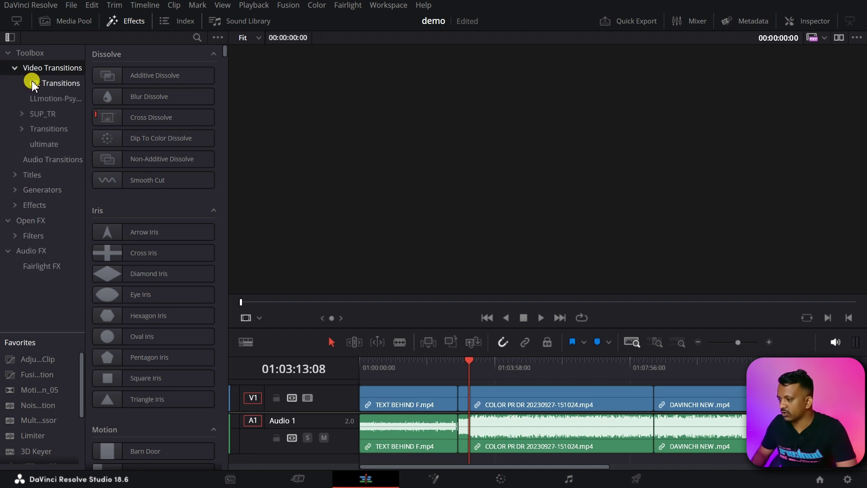
click(37, 129)
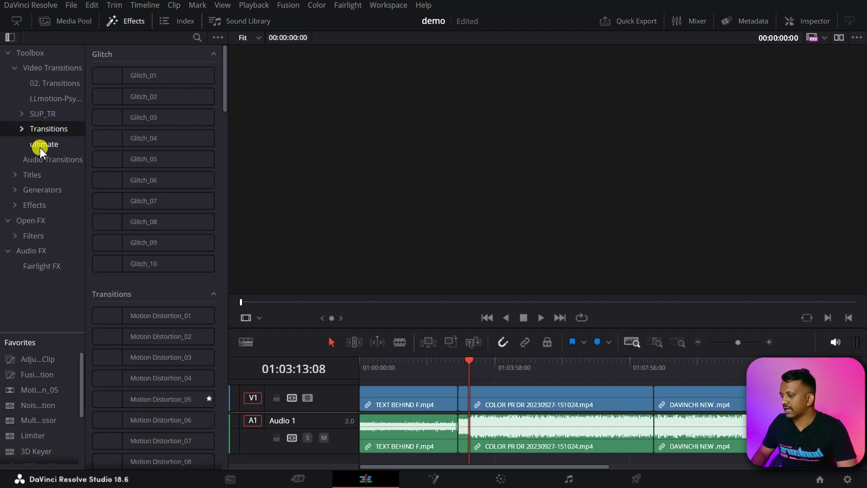
click(40, 147)
click(39, 162)
click(43, 114)
click(54, 98)
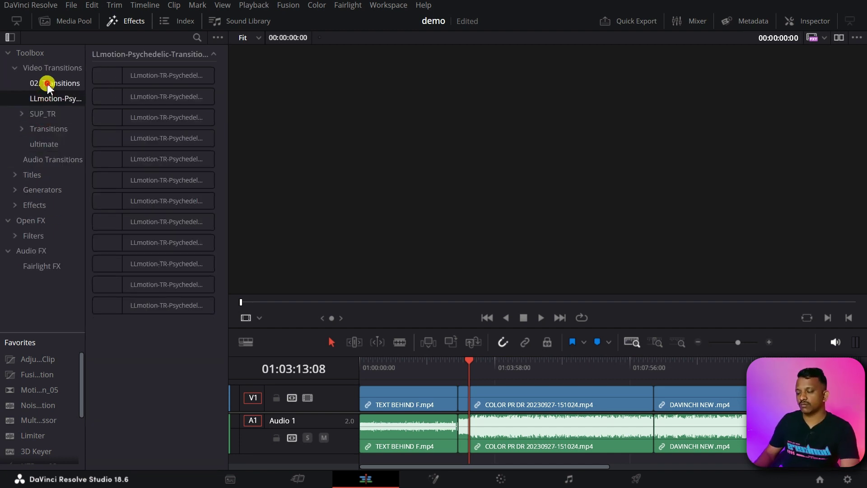
click(47, 84)
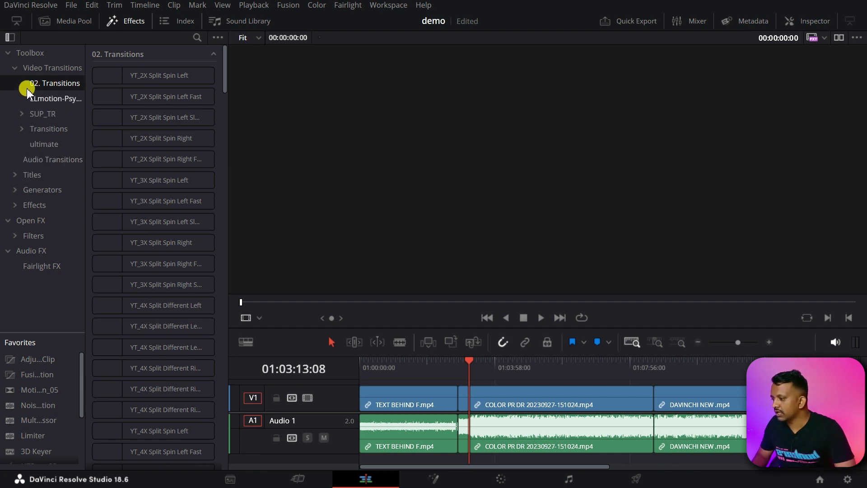
Collapse video transitions, look at the audio cross fades, and scroll through the Titles templates
click(16, 69)
click(26, 85)
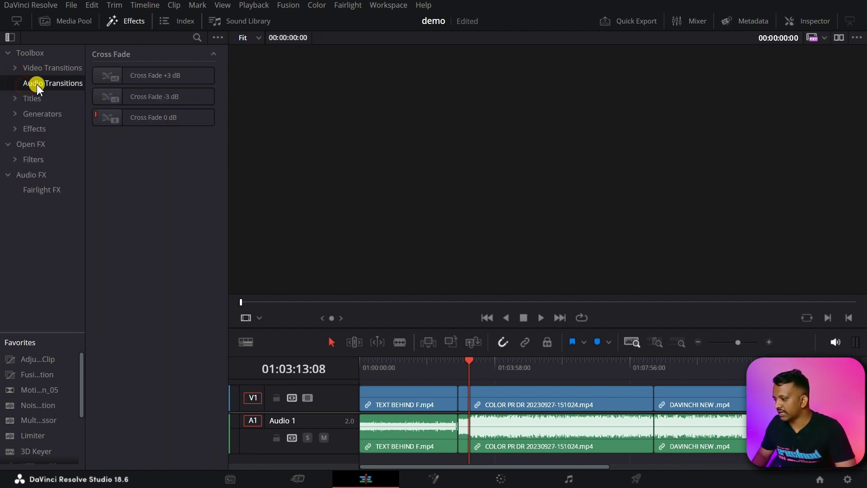
click(31, 99)
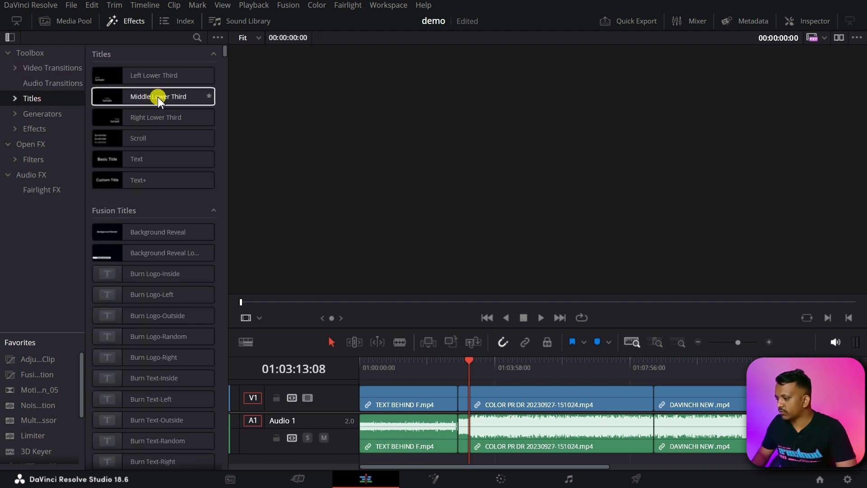
scroll(156, 180, down, 2)
scroll(157, 192, down, 10)
scroll(157, 194, down, 5)
scroll(153, 185, down, 5)
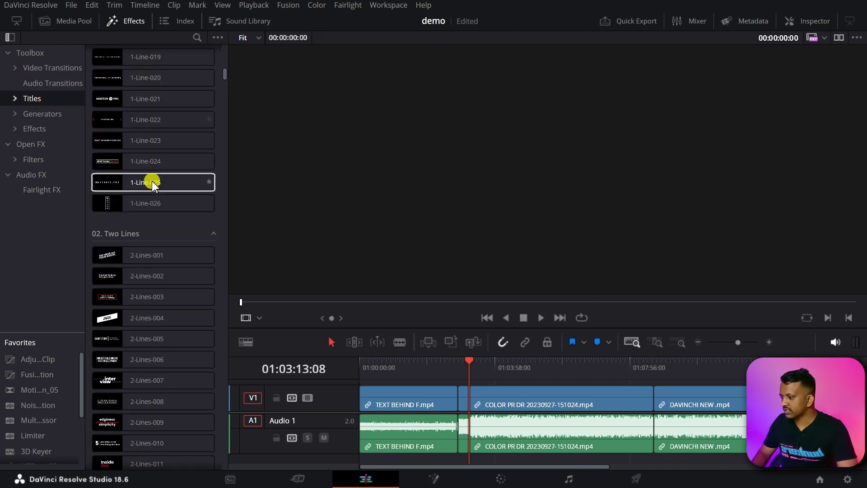
scroll(152, 184, down, 15)
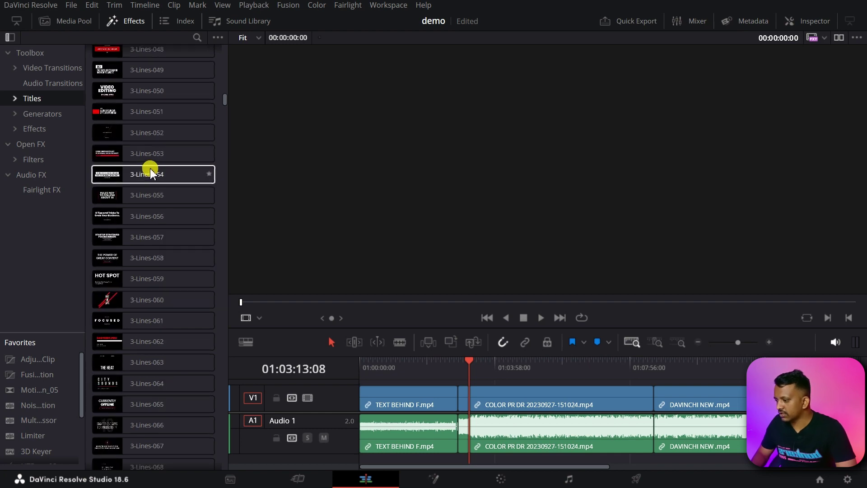
Widen the title list, scroll down to the Progress Bar Pack titles, and select the COLOR PR clip
click(9, 37)
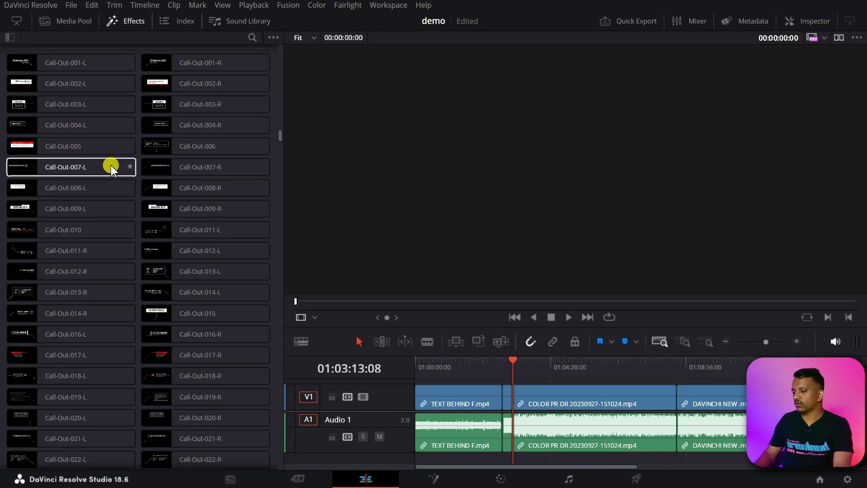
scroll(113, 165, down, 5)
scroll(113, 158, down, 5)
scroll(114, 155, down, 5)
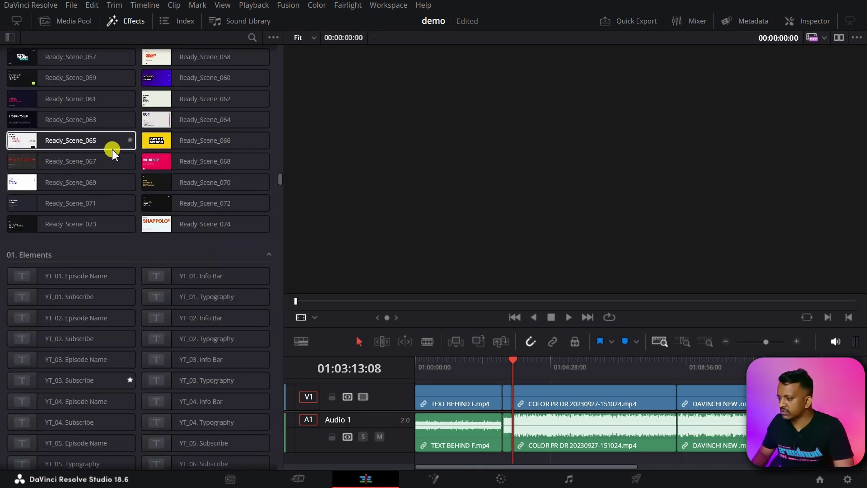
scroll(113, 152, down, 5)
scroll(113, 153, down, 5)
scroll(113, 153, down, 5)
scroll(113, 152, down, 5)
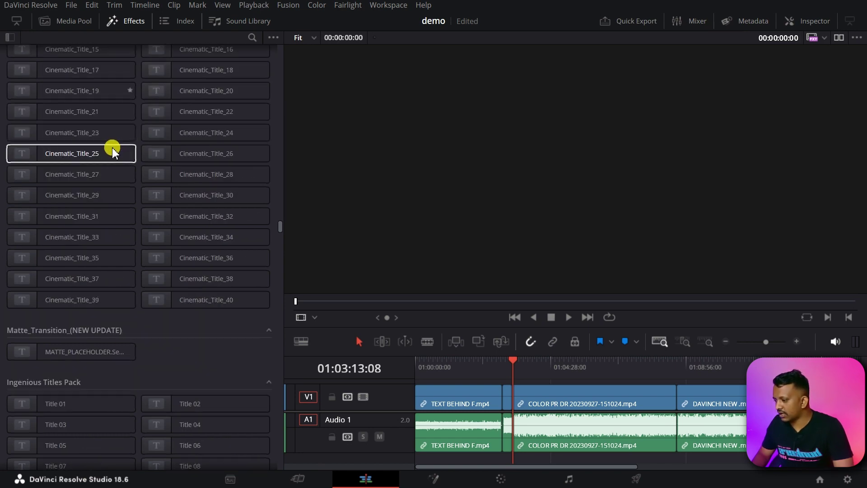
scroll(113, 152, down, 5)
scroll(113, 153, down, 5)
scroll(113, 153, down, 5)
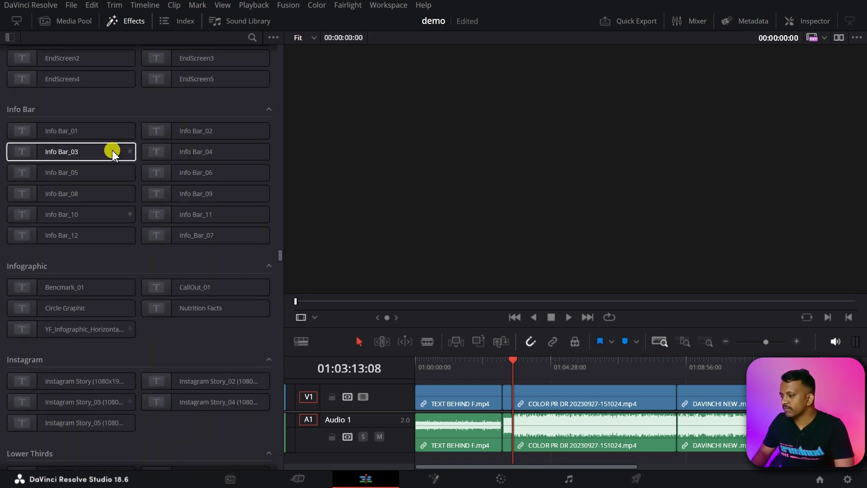
scroll(113, 153, down, 10)
scroll(112, 145, up, 3)
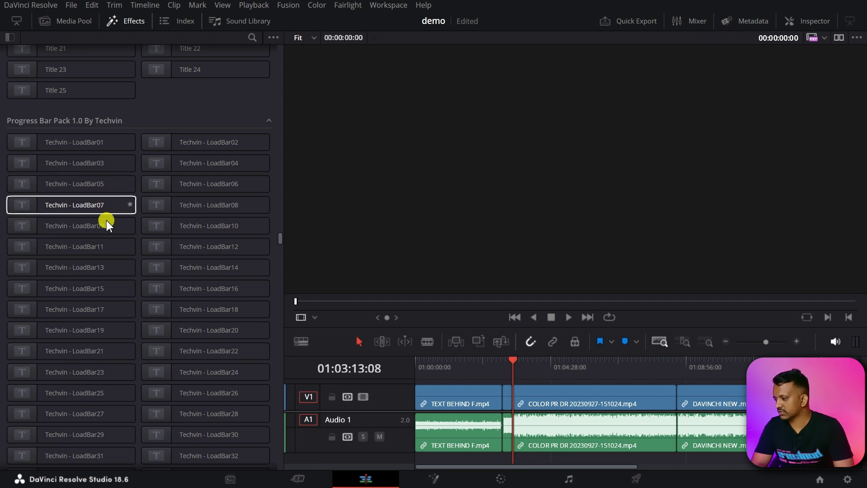
click(543, 396)
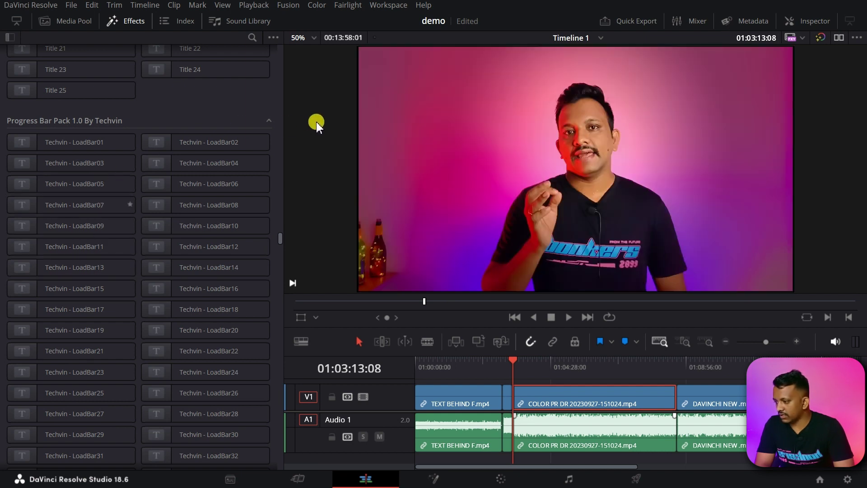
List the Video Effects, preview Digital Glitch on the COLOR PR clip, and move the playhead further in
click(10, 37)
click(42, 113)
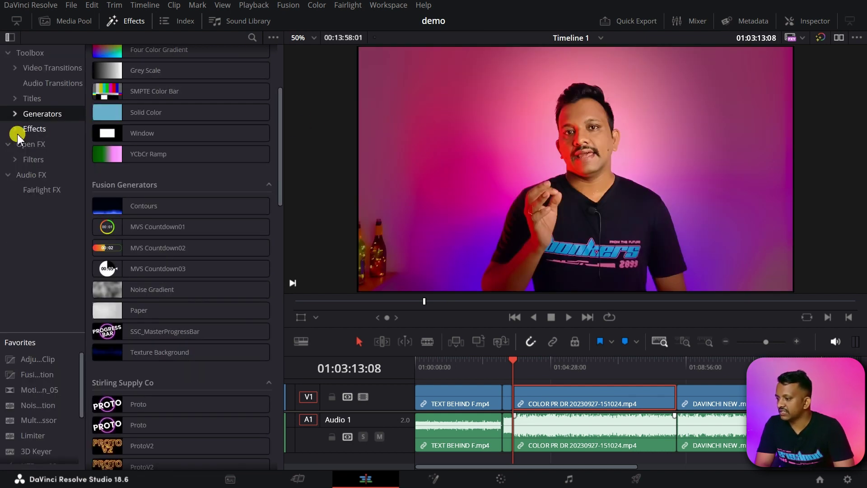
click(30, 130)
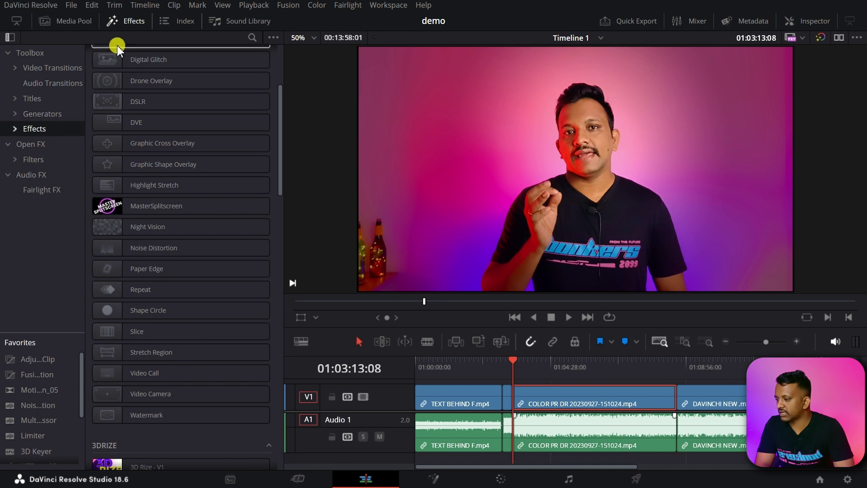
click(111, 67)
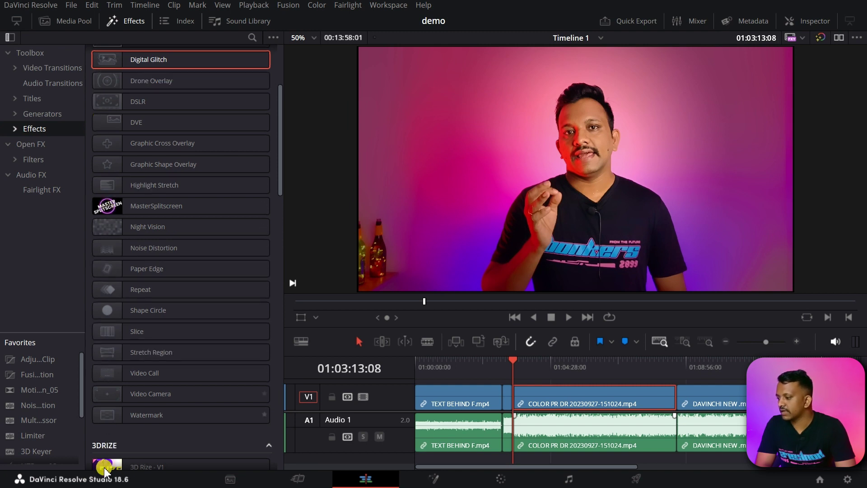
click(16, 129)
click(15, 130)
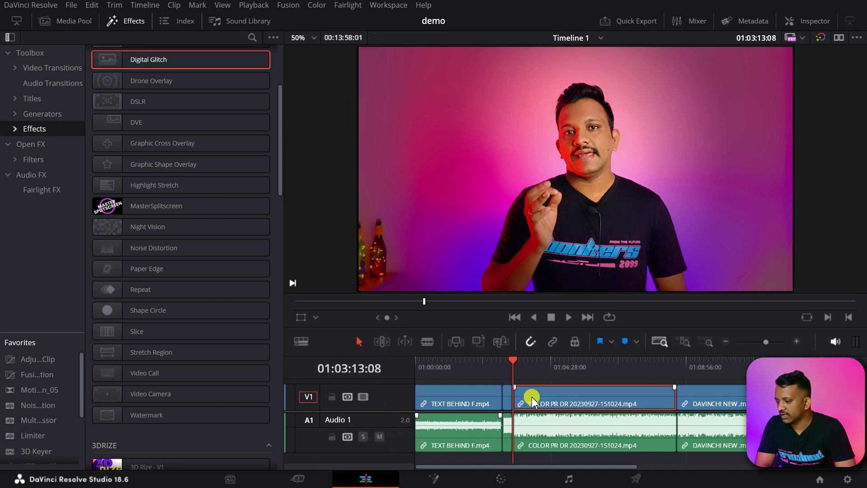
click(533, 369)
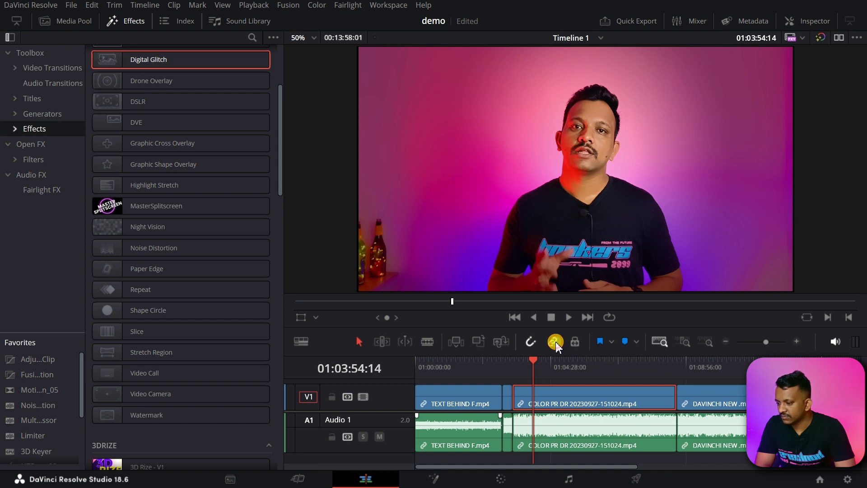
Select the COLOR PR, DAVINCHI NEW and TEXT BEHIND F.mp4 clips in turn on the timeline
click(573, 430)
click(564, 365)
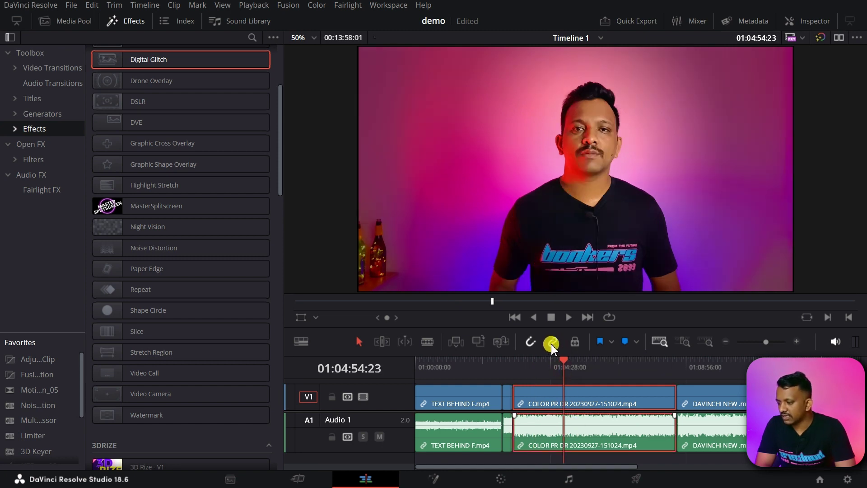
click(715, 394)
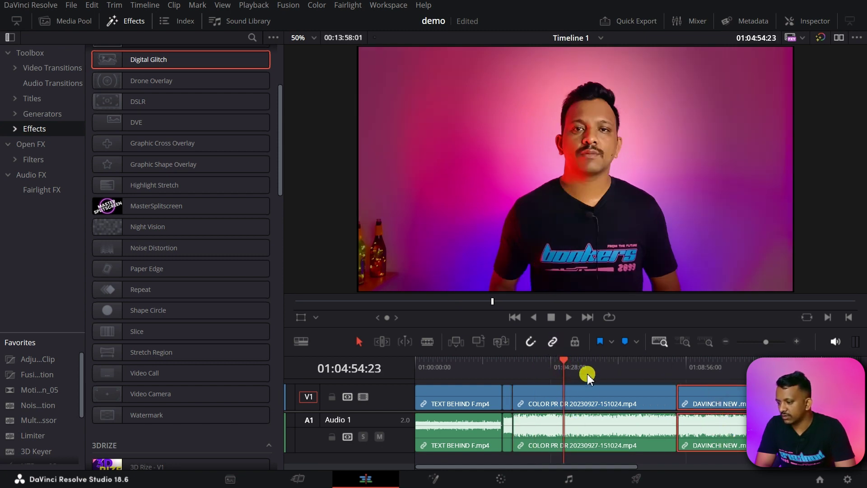
click(477, 402)
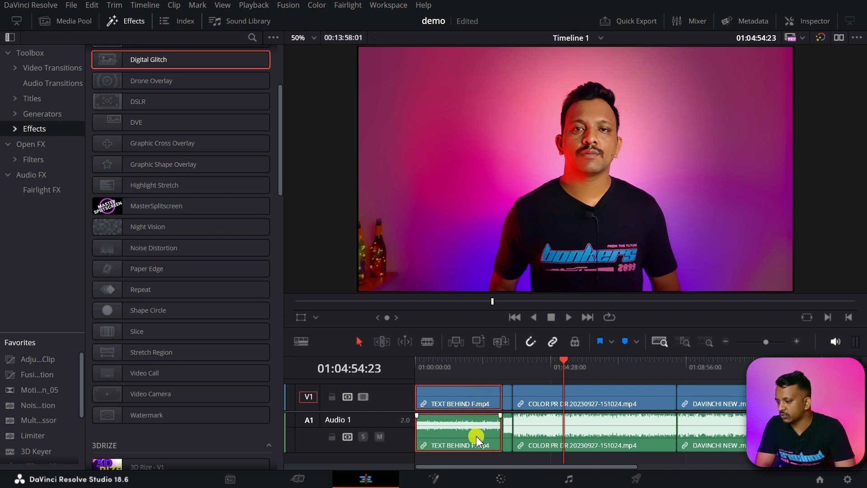
Toggle Linked Selection off and back on, reselect COLOR PR with its audio, and jump to its start
click(552, 344)
click(476, 408)
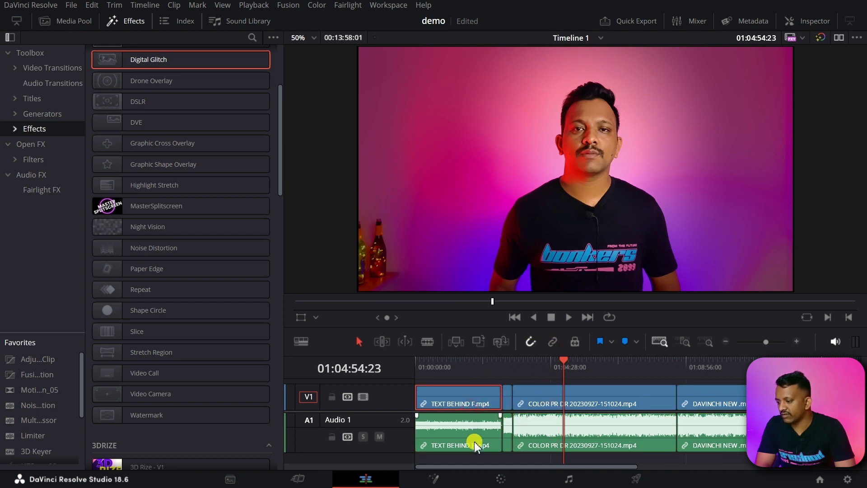
click(474, 444)
click(555, 342)
click(509, 397)
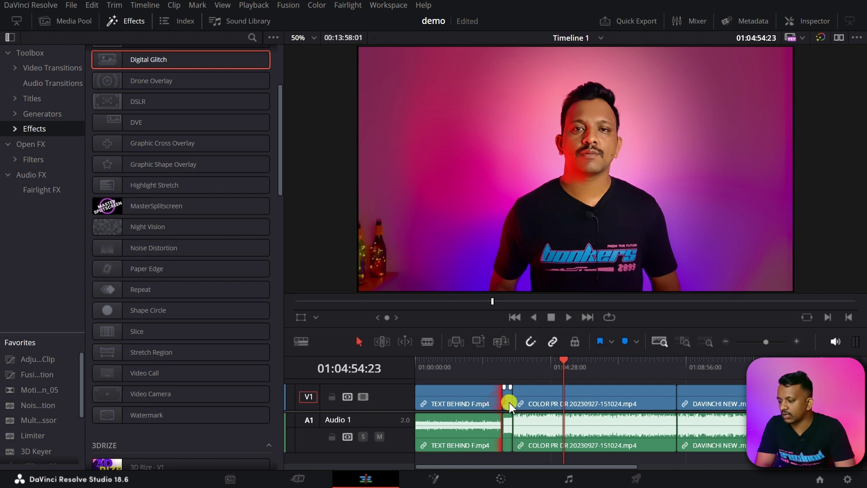
click(547, 394)
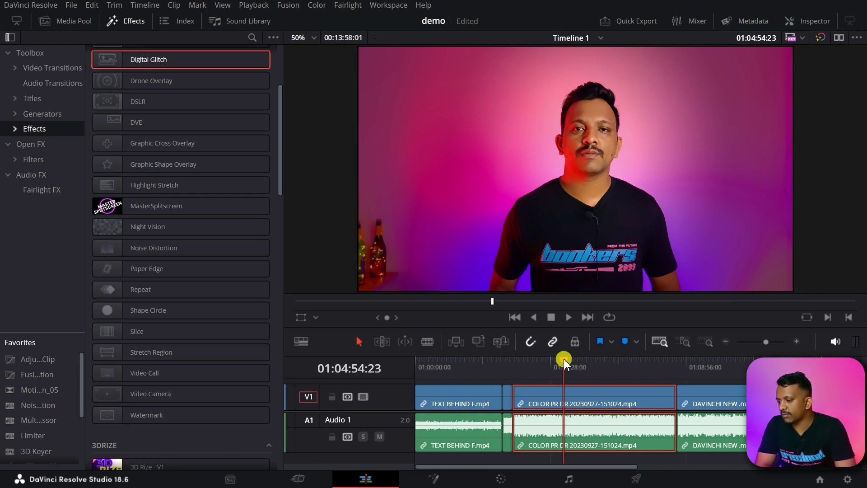
key(Up)
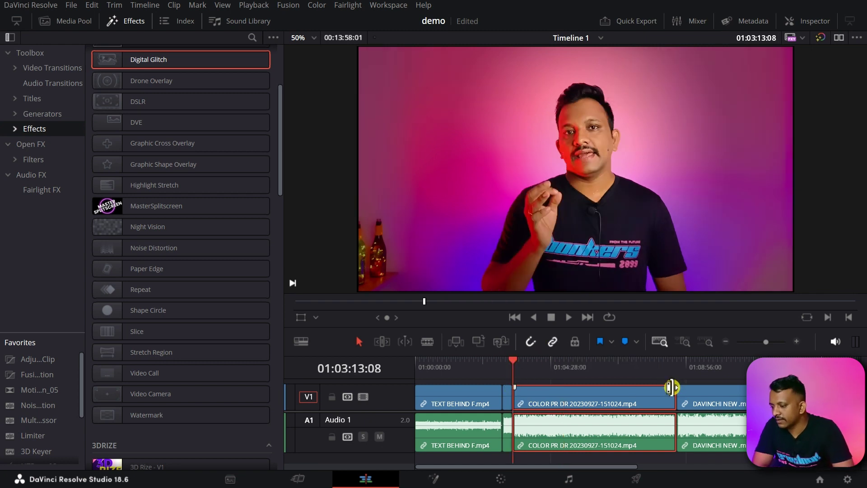
Add a fade-out and a fade-in to the COLOR PR clip and play back to preview them
drag(673, 387, 625, 393)
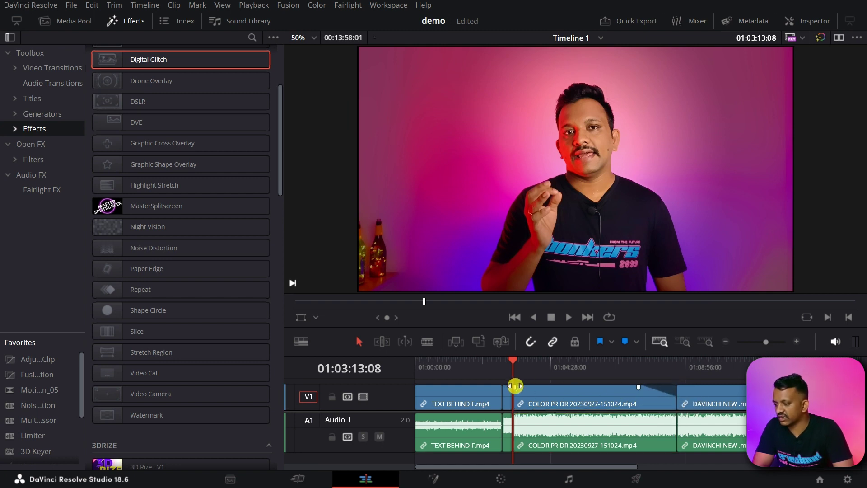
drag(516, 386, 547, 397)
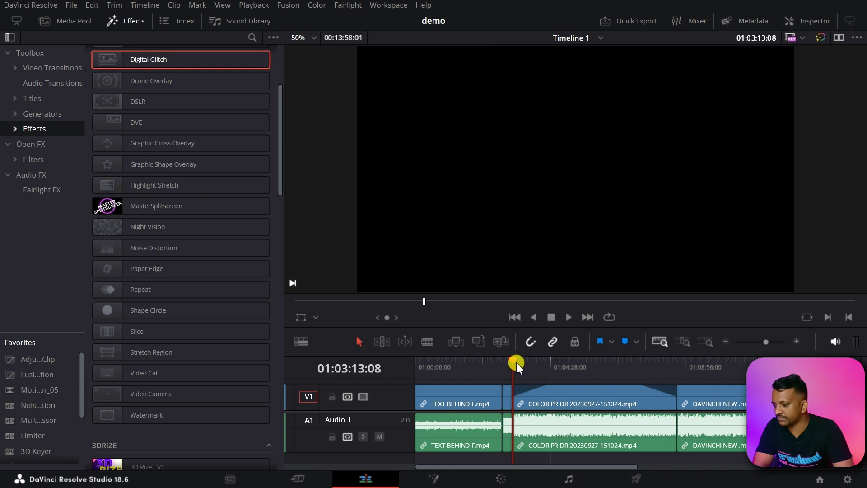
click(503, 364)
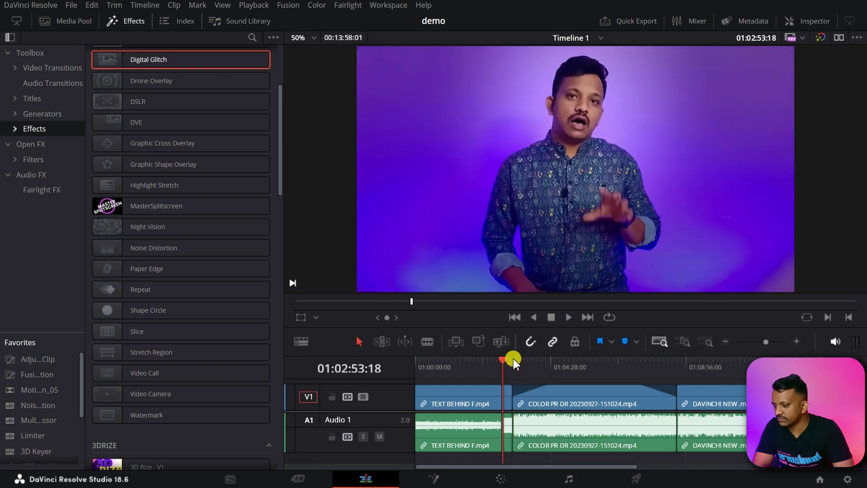
click(569, 317)
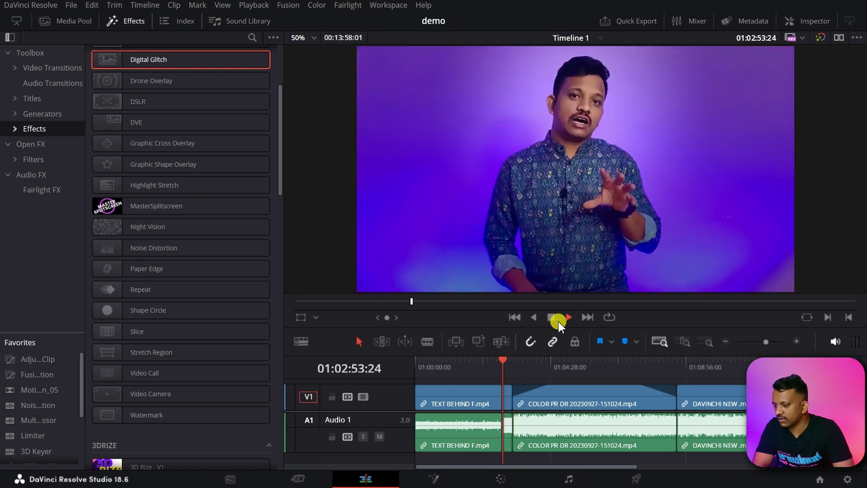
click(511, 367)
click(560, 318)
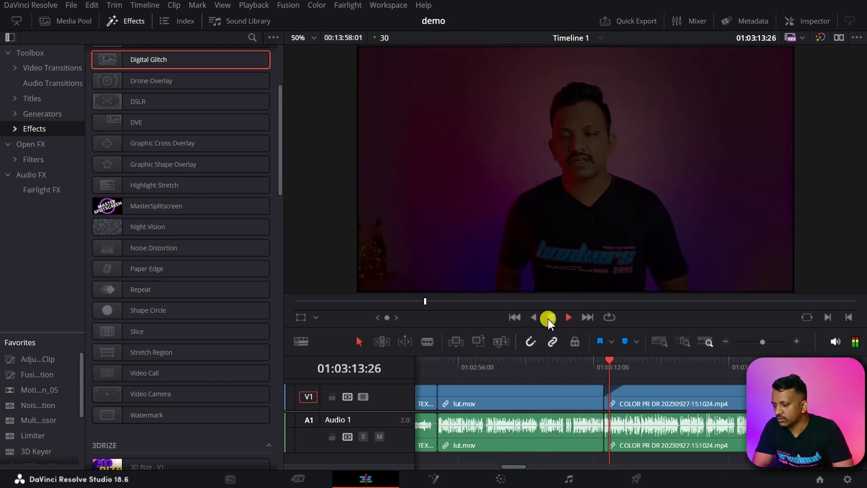
click(553, 319)
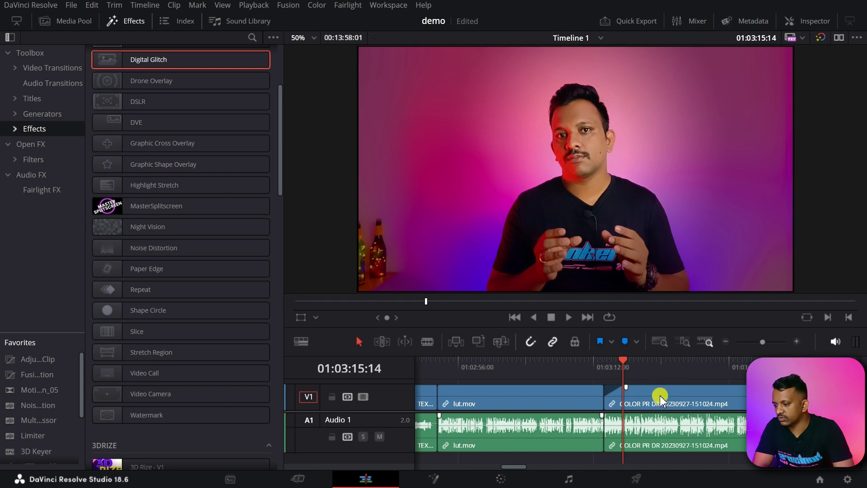
Fit the whole timeline into view and put the playhead on the TEXT BEHIND F.mp4 clip
click(660, 342)
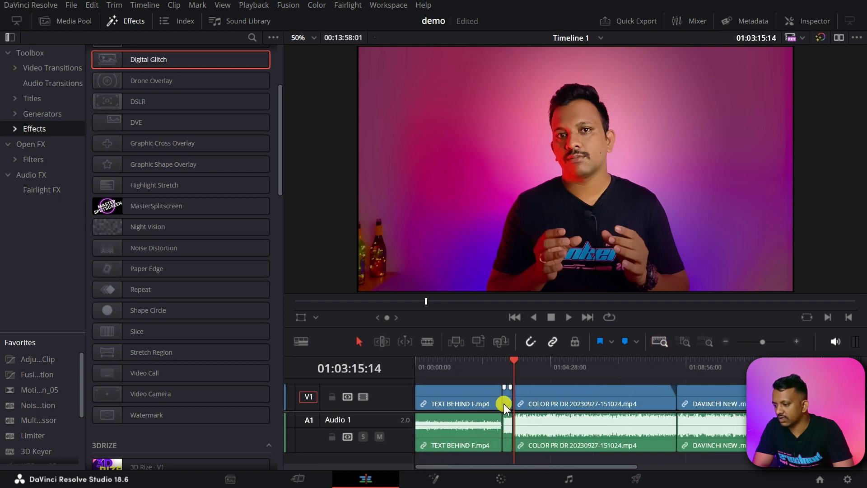
click(469, 402)
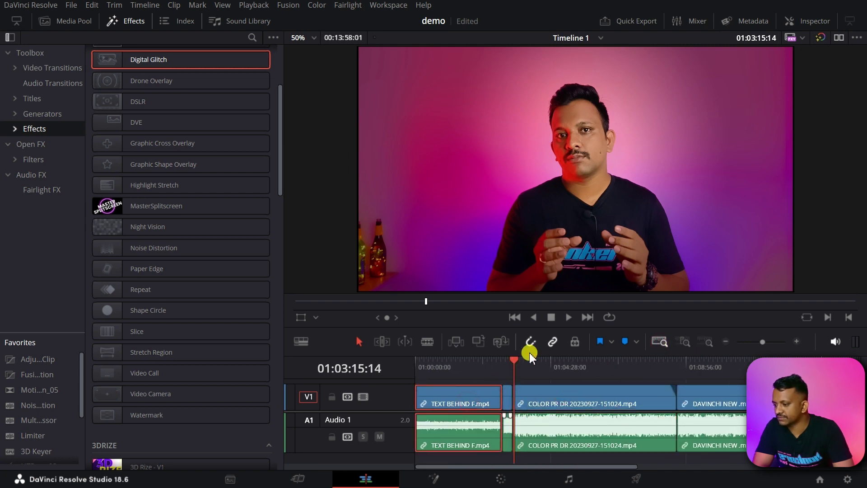
click(452, 376)
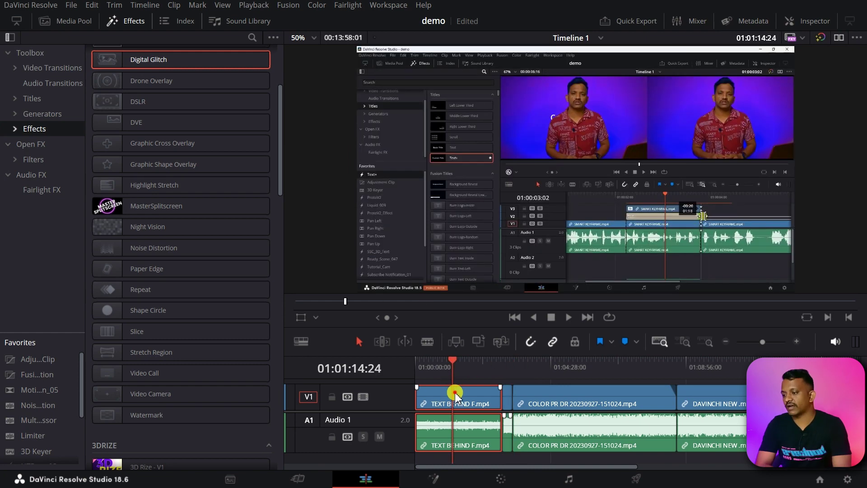
Show TEXT BEHIND F.mp4's Video tab in the Inspector, with the timeline fitted and Effects library hidden
click(808, 24)
key(shift+z)
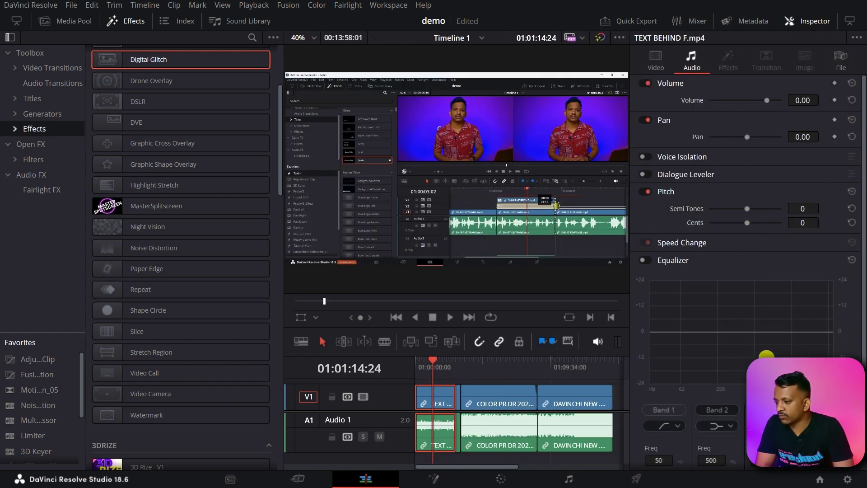
click(121, 20)
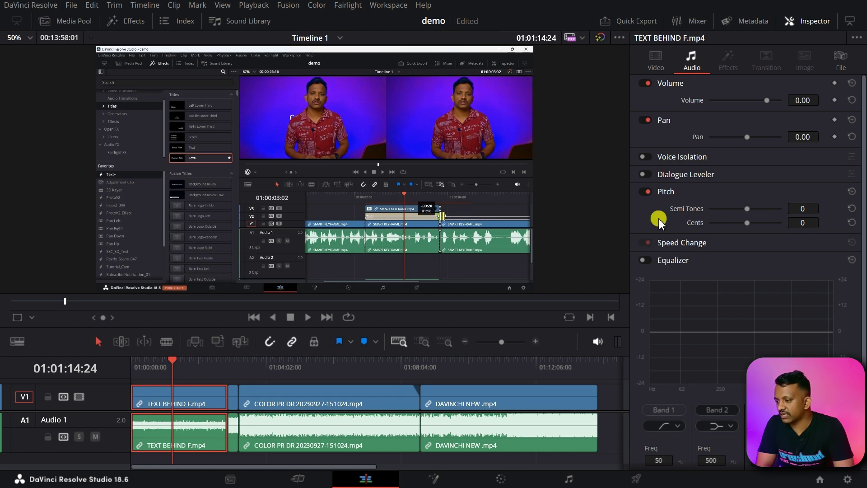
scroll(663, 244, down, 3)
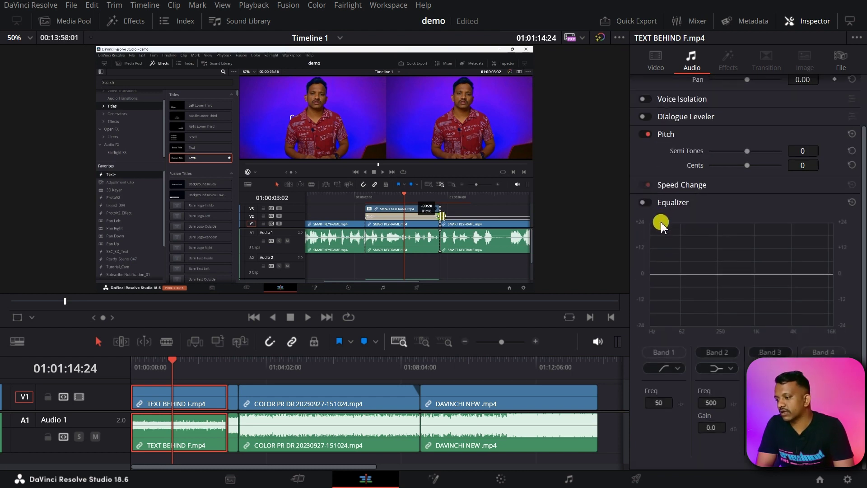
click(650, 59)
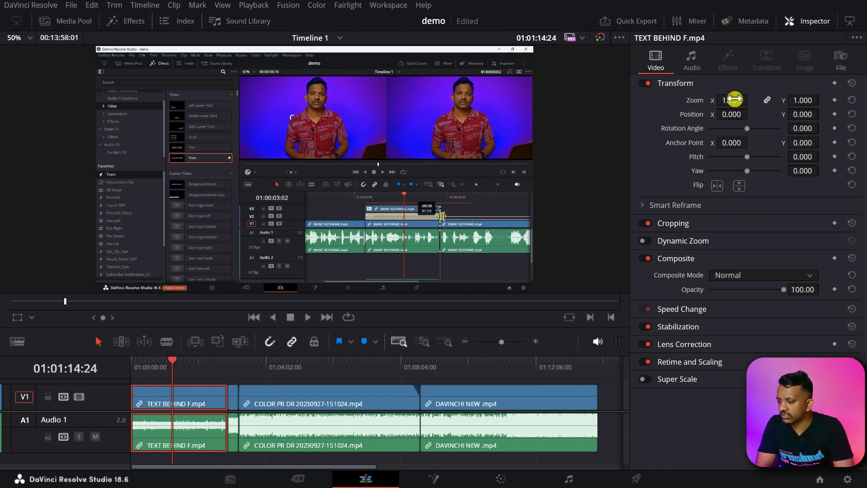
Expand Cropping, enable the Transform overlay, and drag the left handle until Zoom X reads 0.987
click(675, 224)
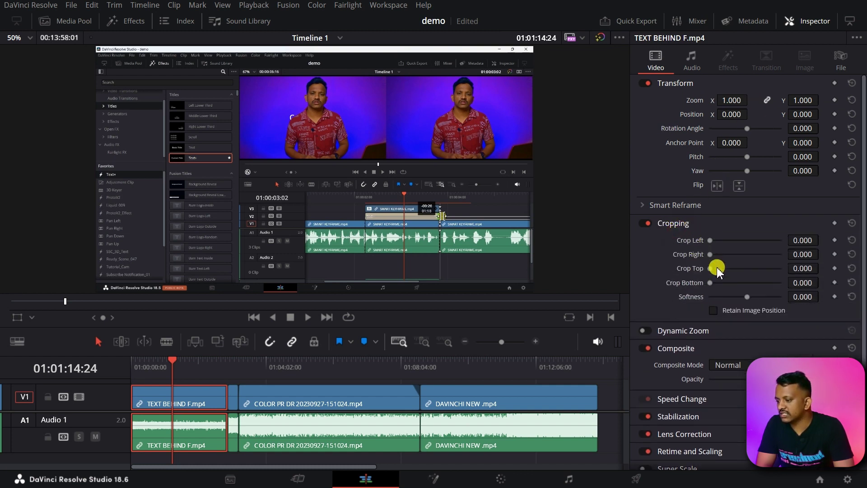
mouse_move(709, 240)
mouse_down()
mouse_move(760, 259)
mouse_move(706, 258)
mouse_move(691, 271)
mouse_up()
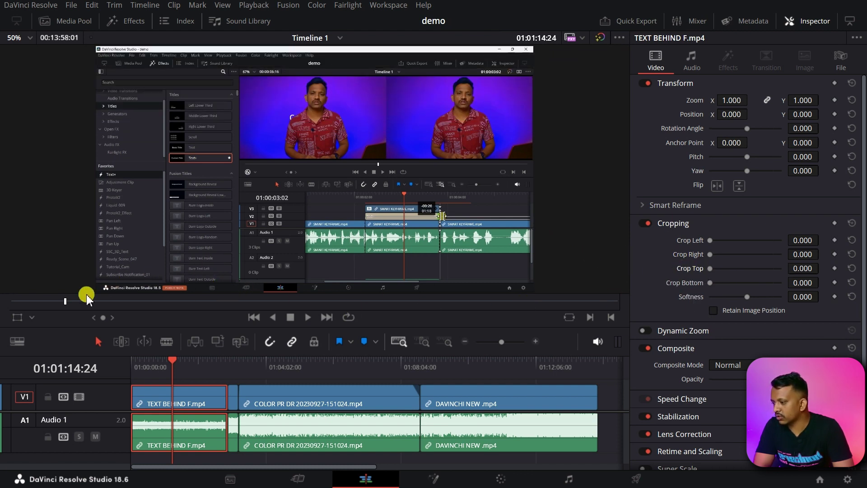
click(17, 321)
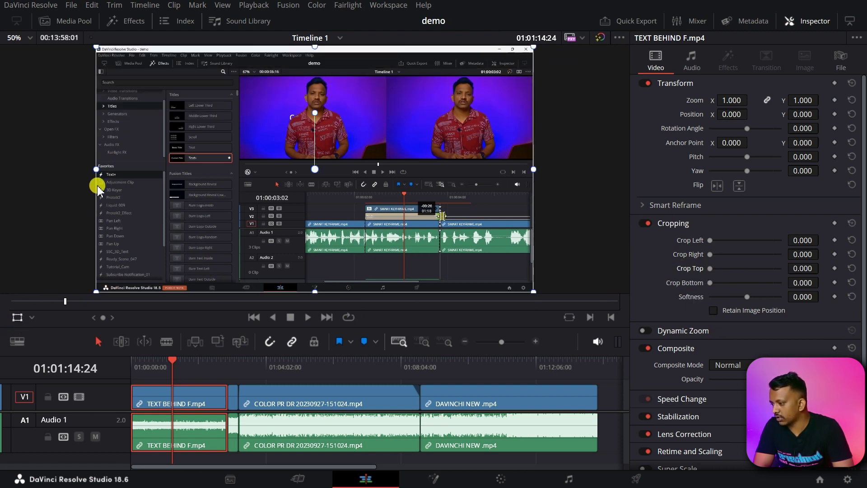
drag(100, 174, 103, 192)
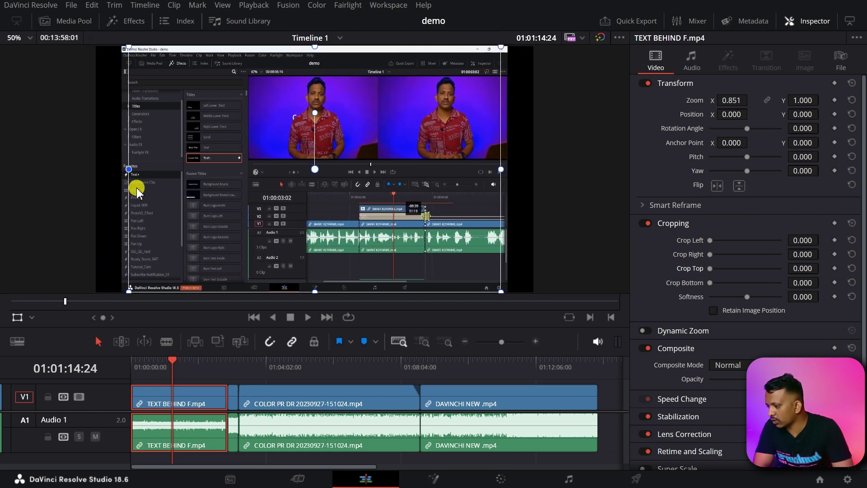
Try cropping the image from the left and right, revert it, and return to the Transform overlay
click(34, 322)
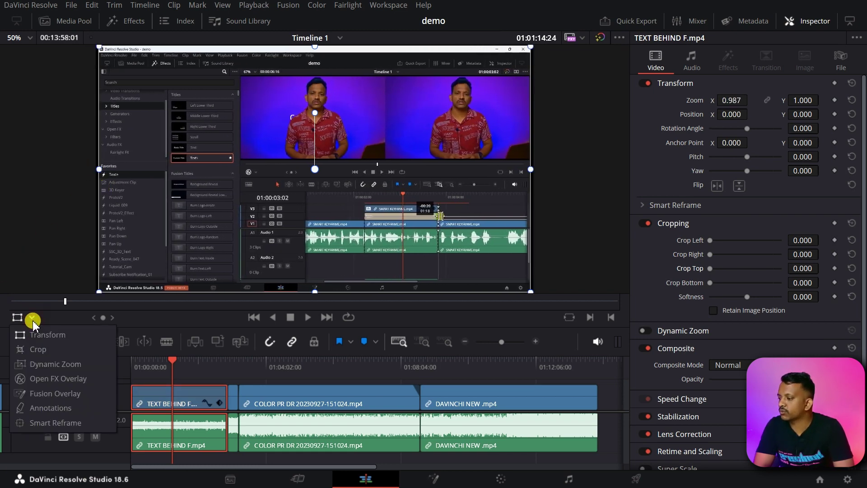
click(39, 346)
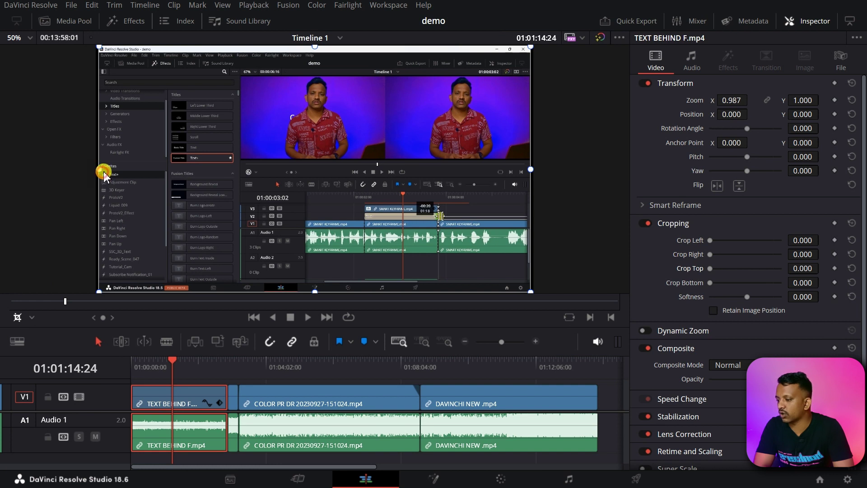
drag(104, 176, 190, 184)
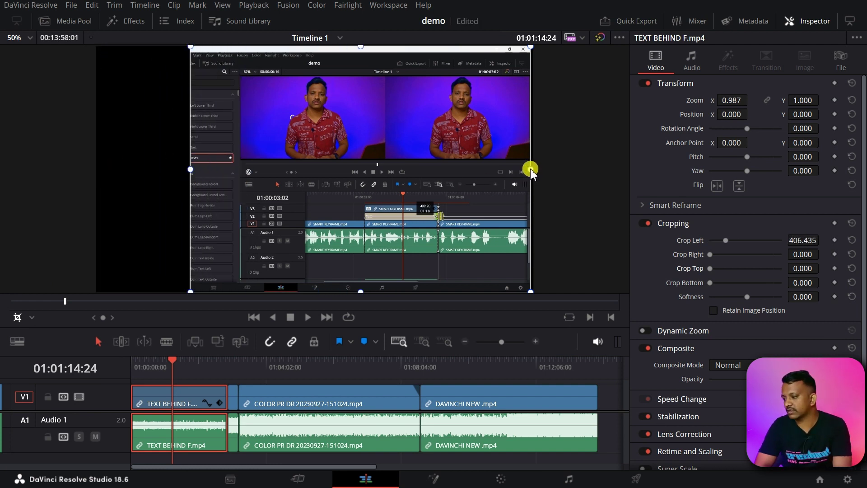
mouse_move(531, 170)
mouse_down()
mouse_move(444, 194)
mouse_move(533, 195)
mouse_up()
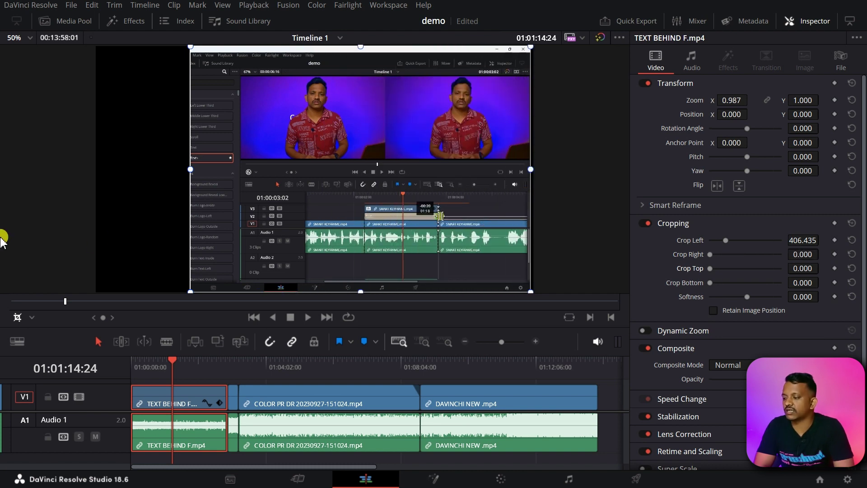
drag(190, 172, 67, 168)
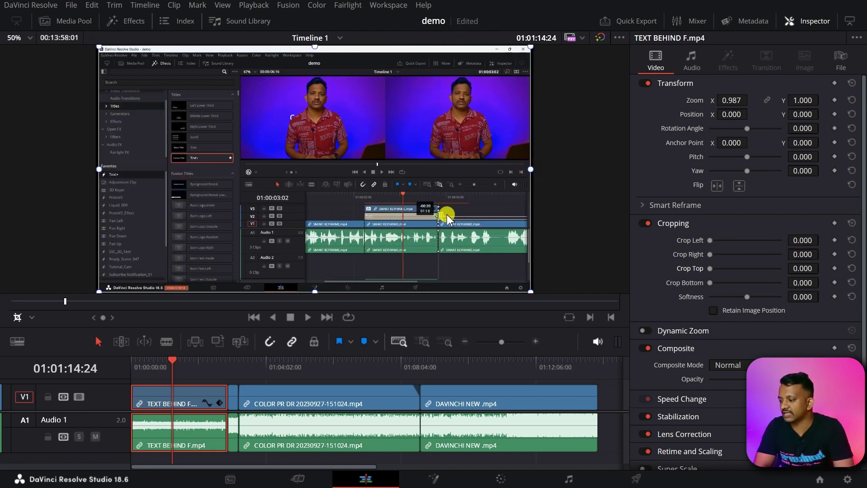
click(33, 318)
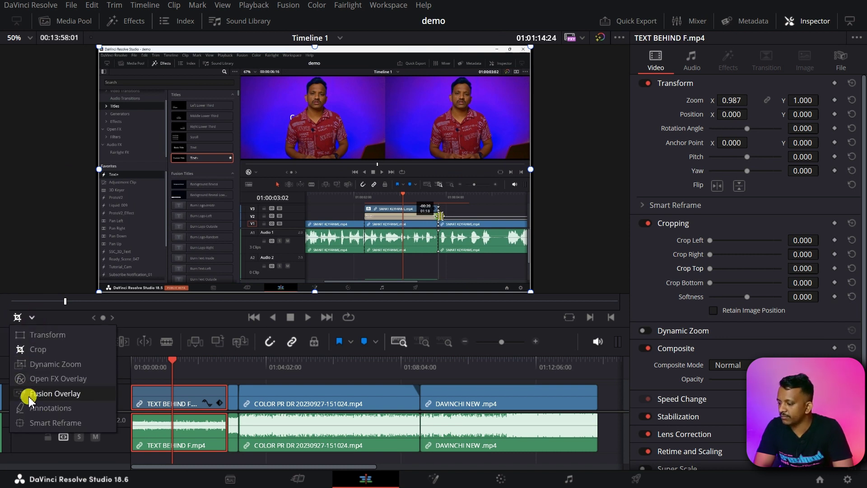
click(55, 342)
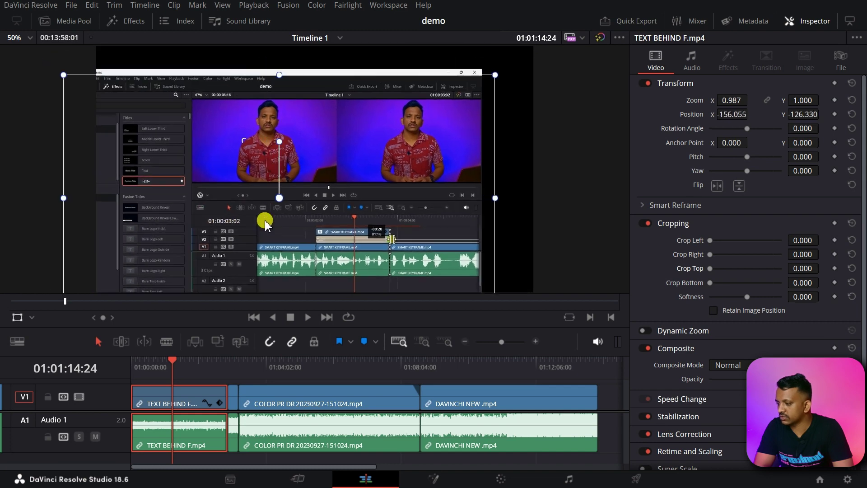
drag(254, 195, 291, 202)
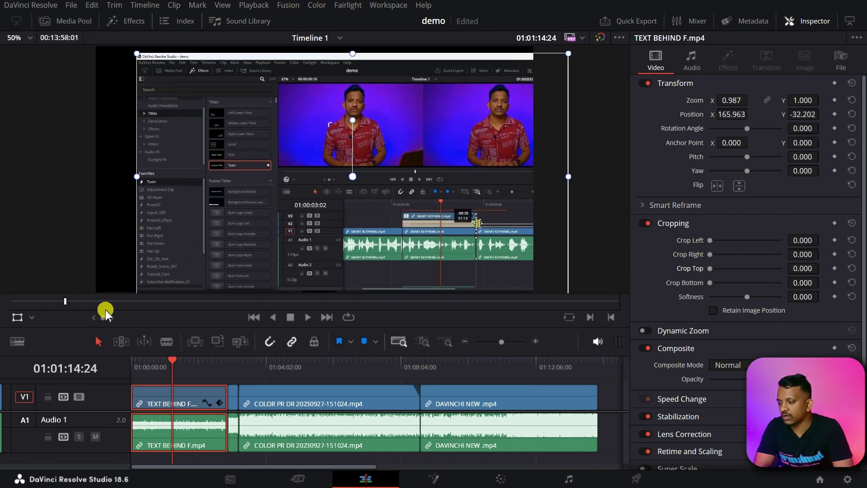
key(ctrl+z)
Switch the overlay to Dynamic Zoom, shrink the start rectangle around the speaker, and preview playback
click(30, 317)
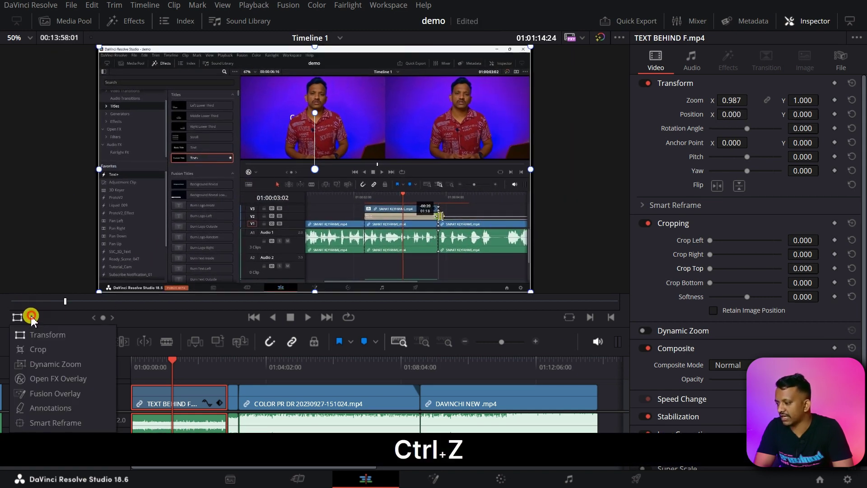
click(43, 364)
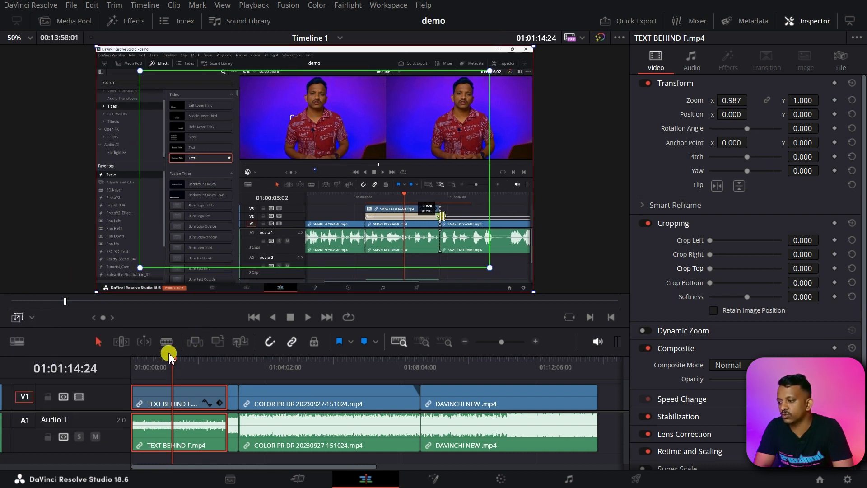
key(Home)
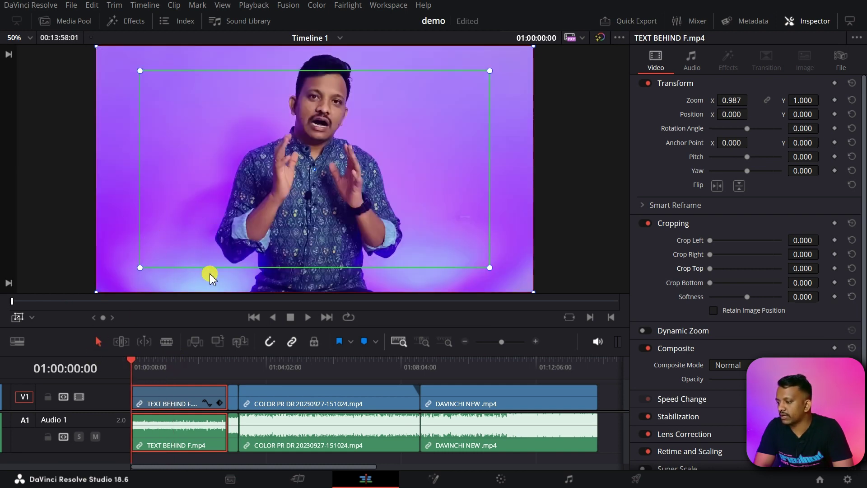
click(304, 318)
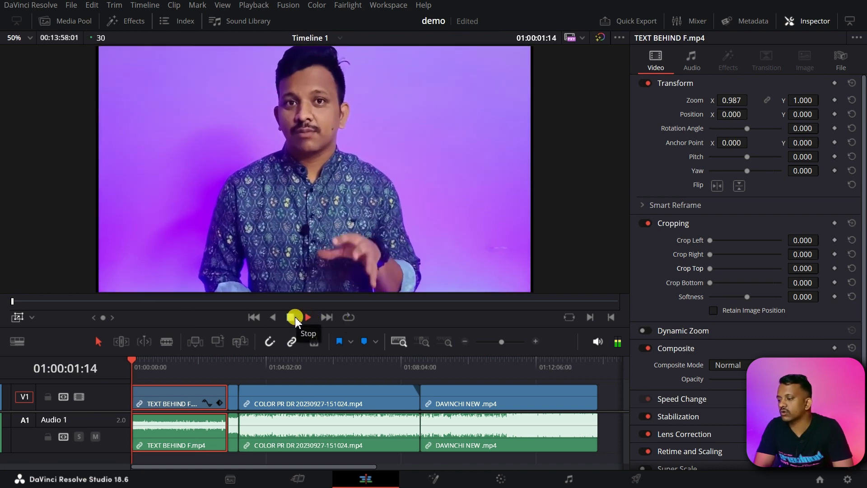
click(294, 318)
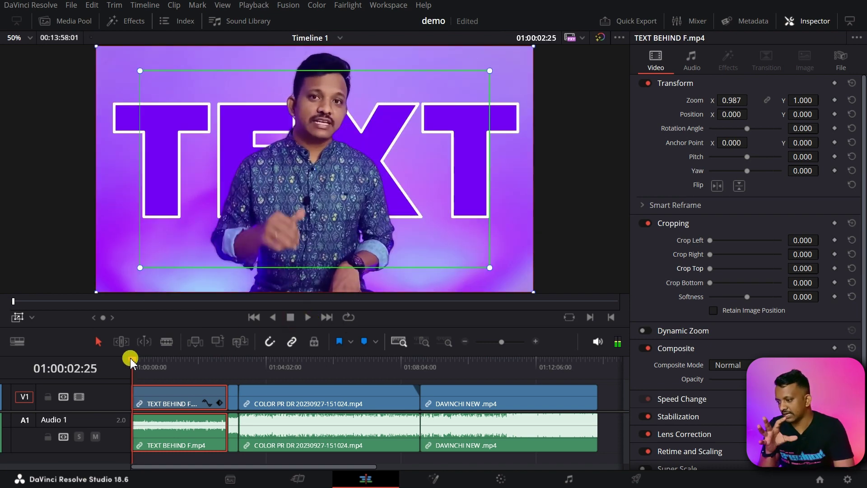
mouse_move(130, 359)
mouse_down()
mouse_move(143, 363)
mouse_move(131, 364)
mouse_up()
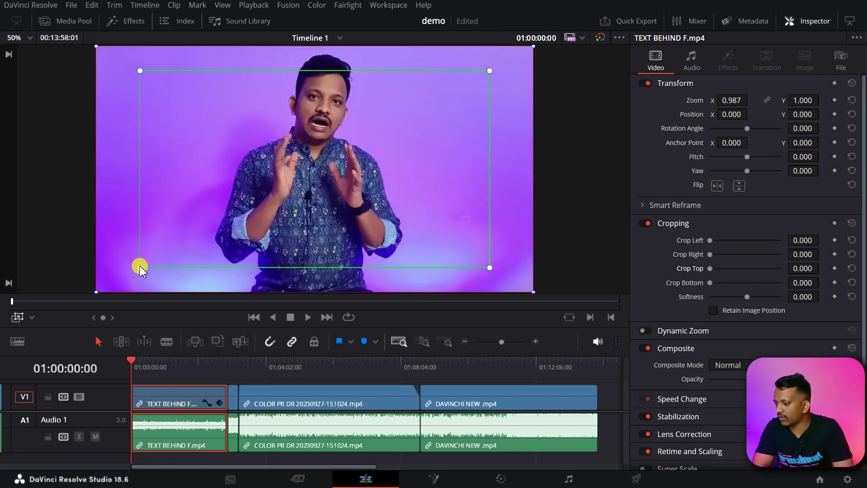
drag(140, 267, 212, 181)
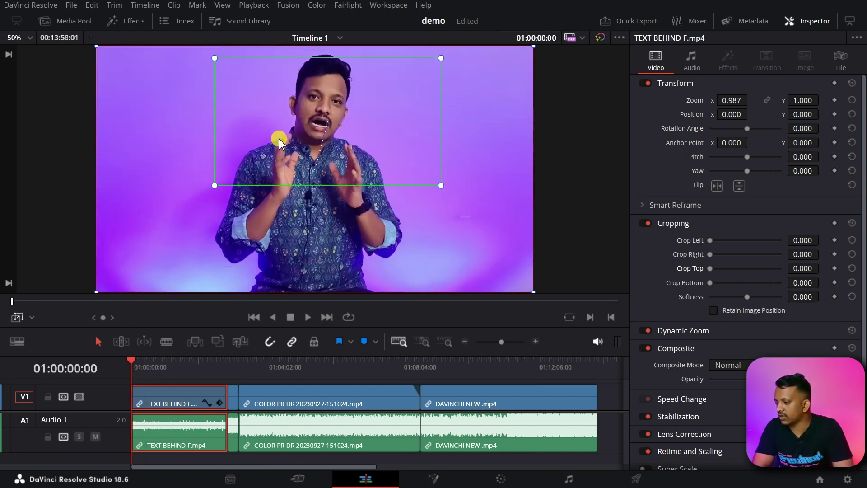
drag(277, 136, 277, 134)
click(301, 320)
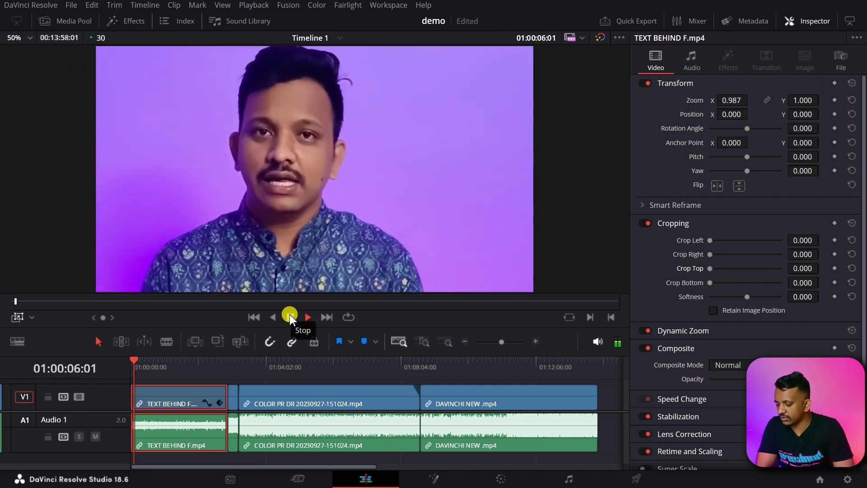
click(290, 318)
key(space)
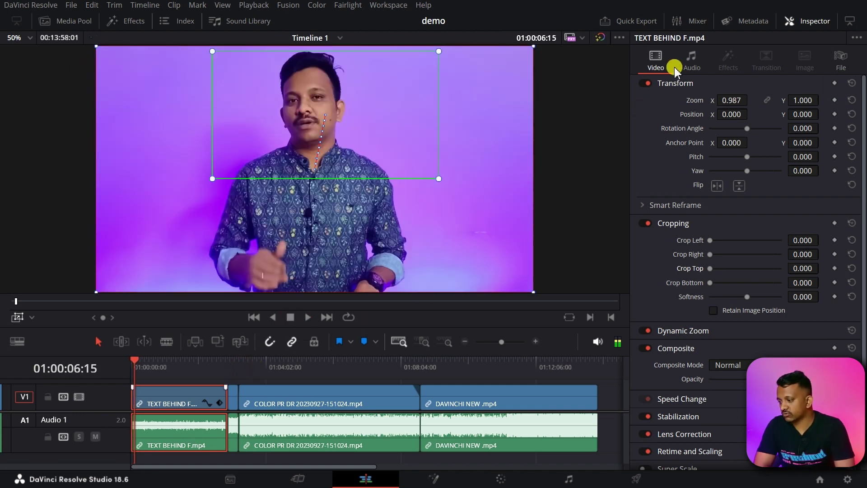
Swap the Dynamic Zoom start and end frames in the Inspector and play back the reversed zoom
click(702, 332)
scroll(695, 315, down, 1)
click(743, 329)
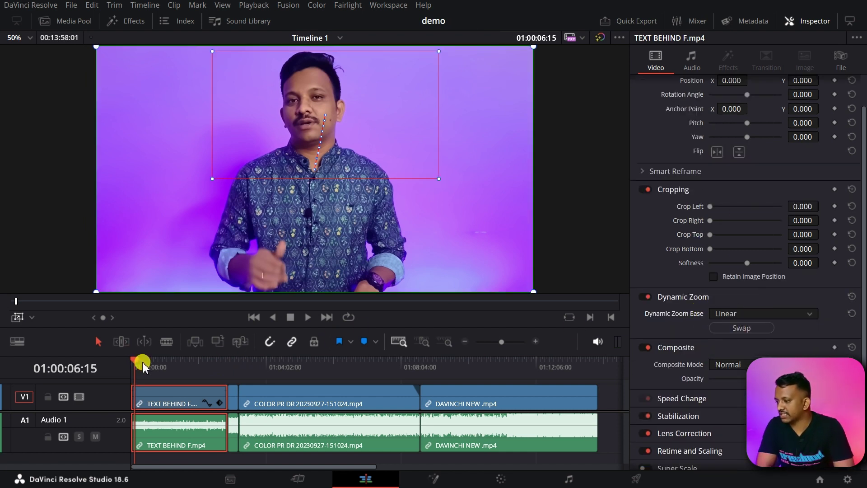
drag(143, 365, 111, 367)
click(302, 317)
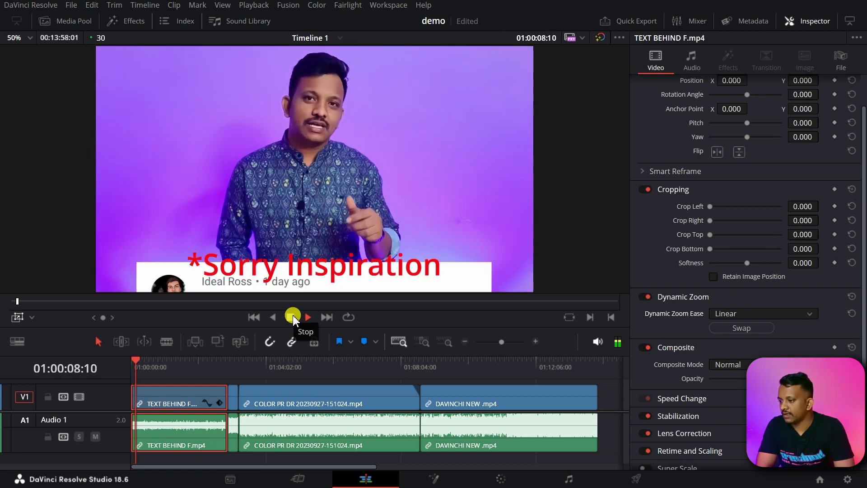
click(293, 317)
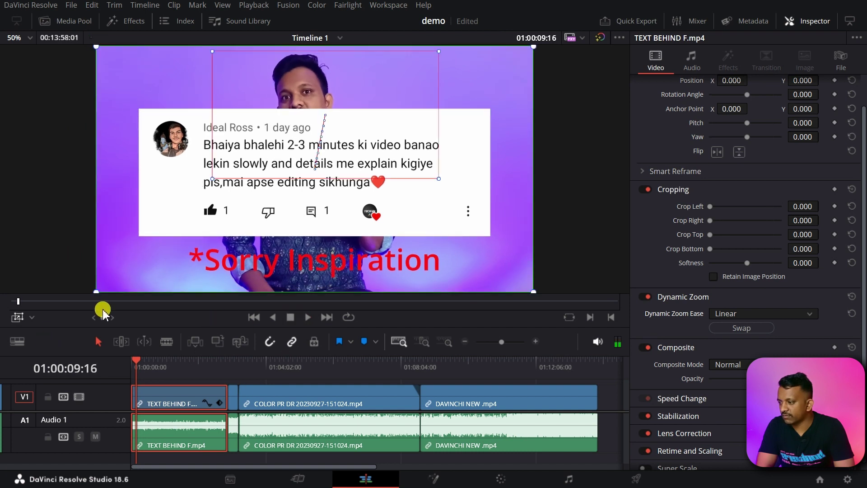
click(32, 319)
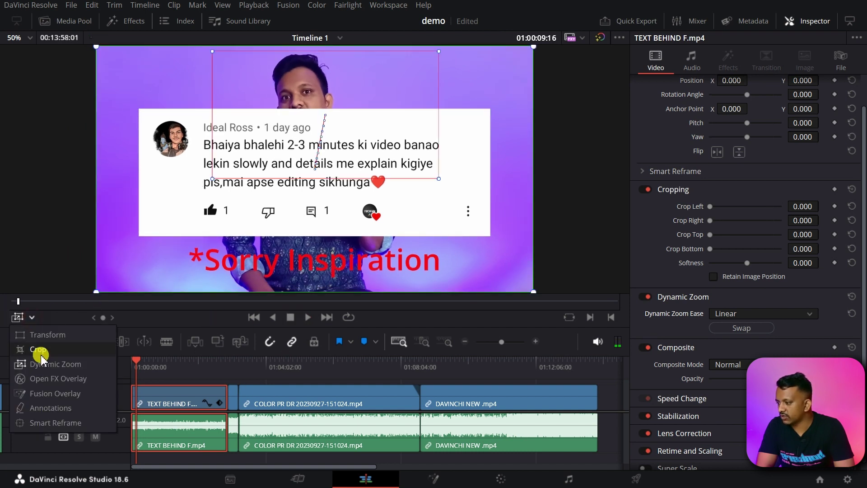
Drag Resolve FX Gaussian Blur onto the first clip and set its Strength to 0.372
click(42, 378)
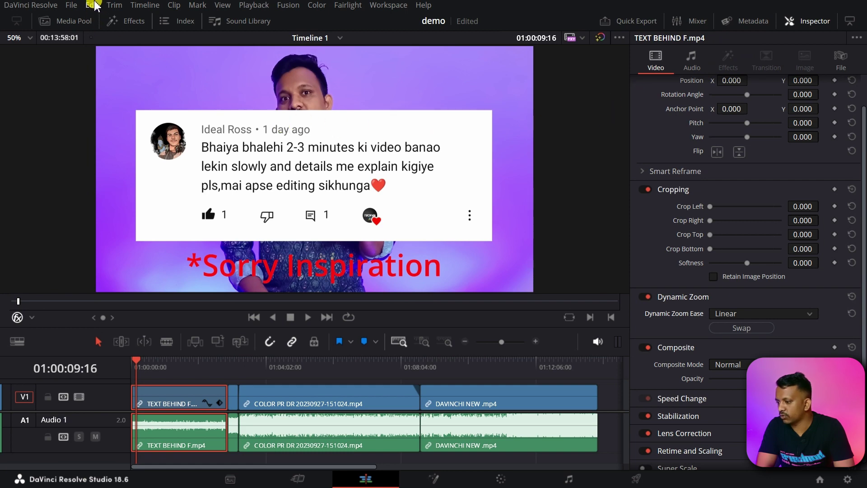
click(135, 23)
click(9, 144)
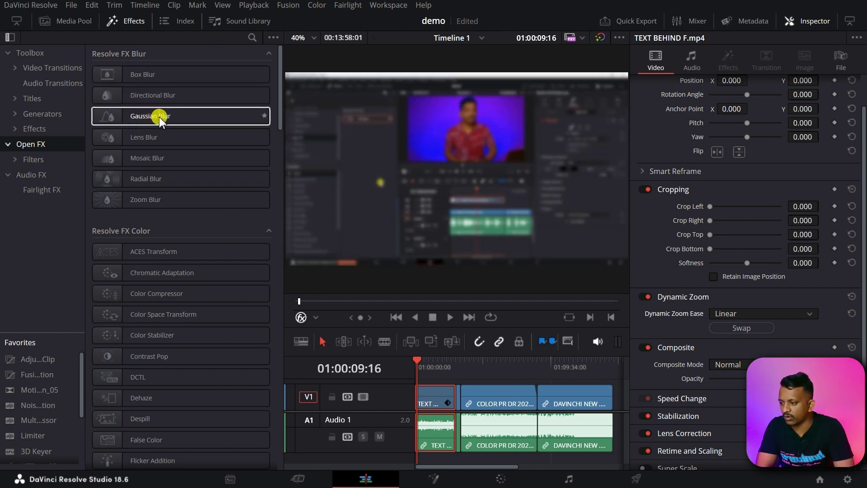
drag(136, 118, 427, 400)
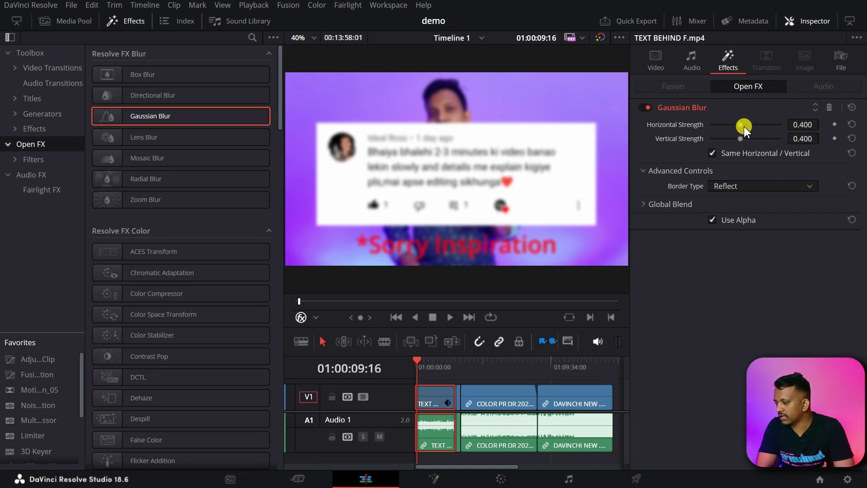
drag(744, 126, 739, 137)
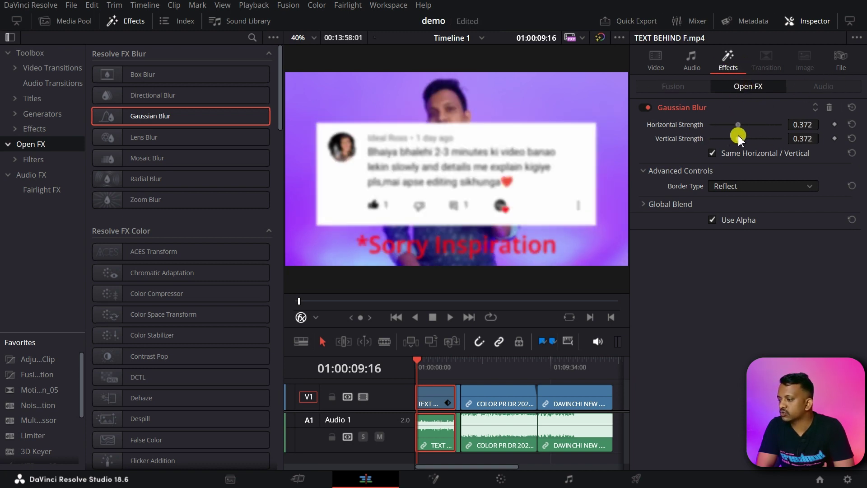
click(133, 23)
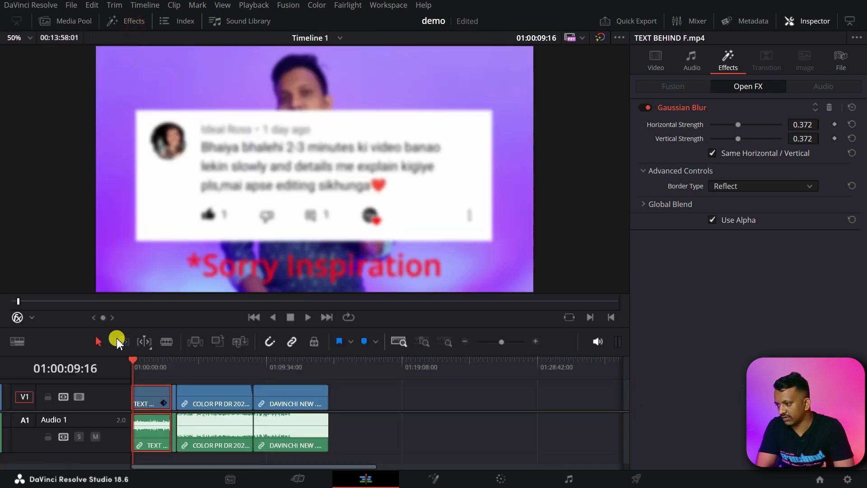
click(32, 317)
click(46, 364)
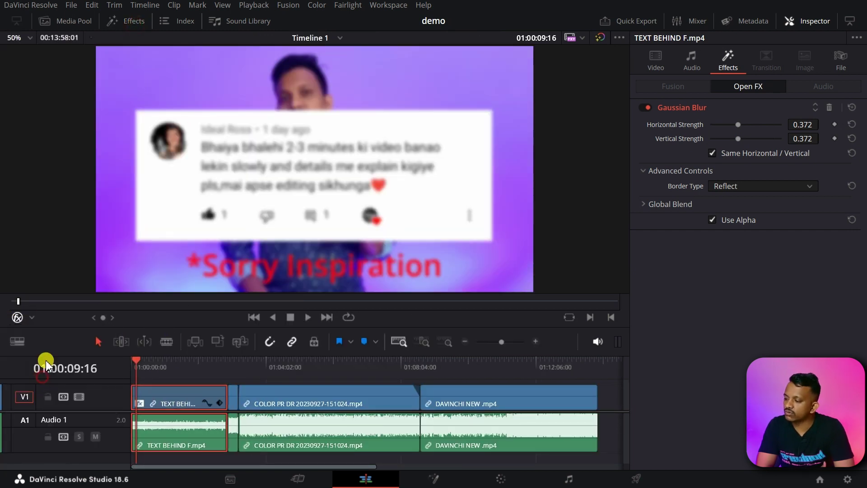
click(17, 318)
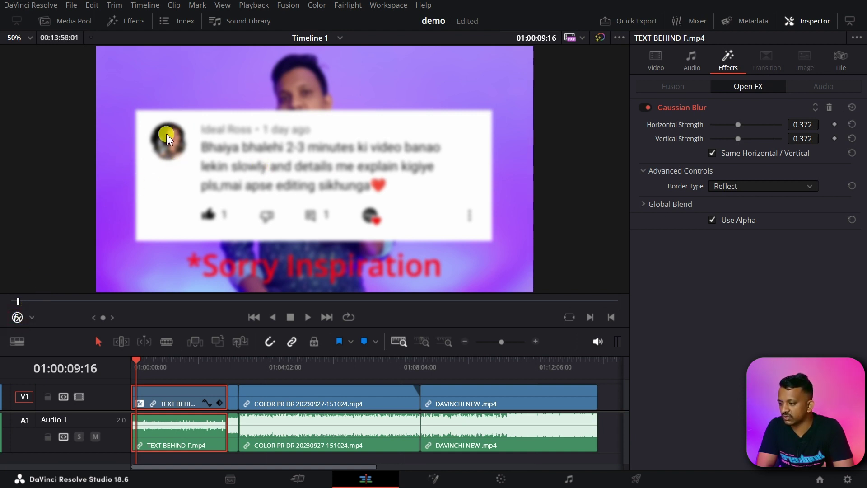
Try the Black, Replicate, Reflect and Wrap-Around border types, leaving the blur on Reflect
click(748, 185)
click(739, 199)
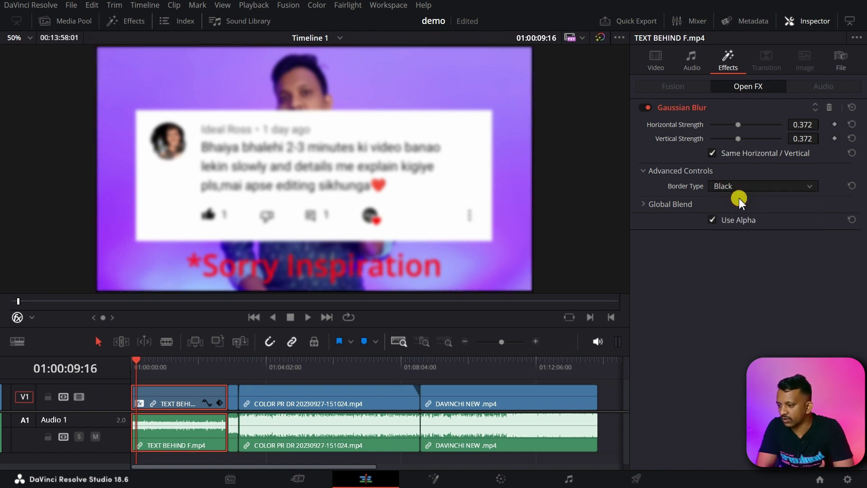
click(734, 186)
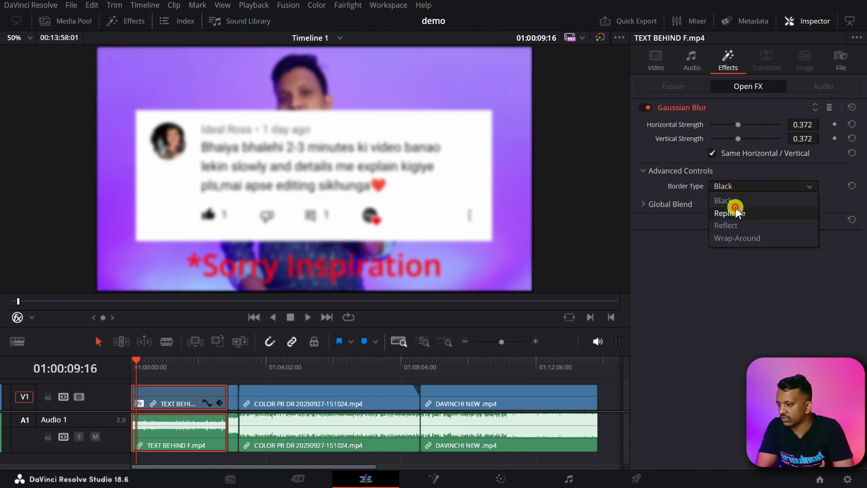
click(735, 209)
click(738, 189)
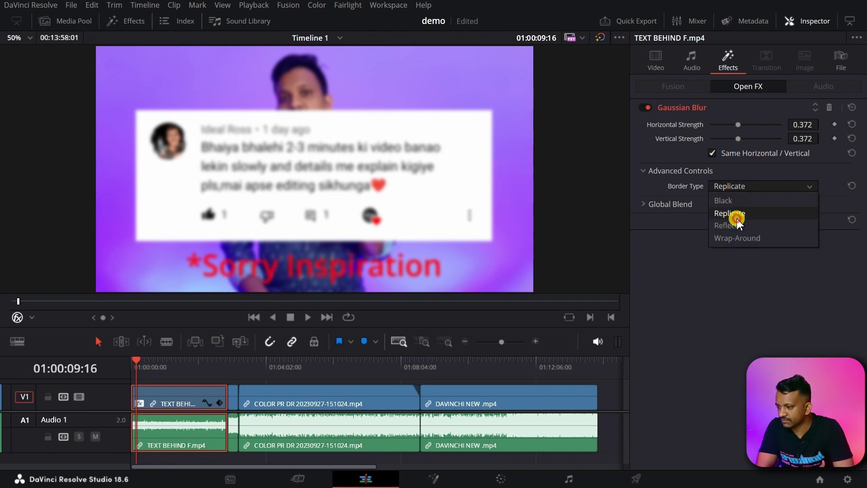
click(737, 213)
click(735, 188)
click(737, 225)
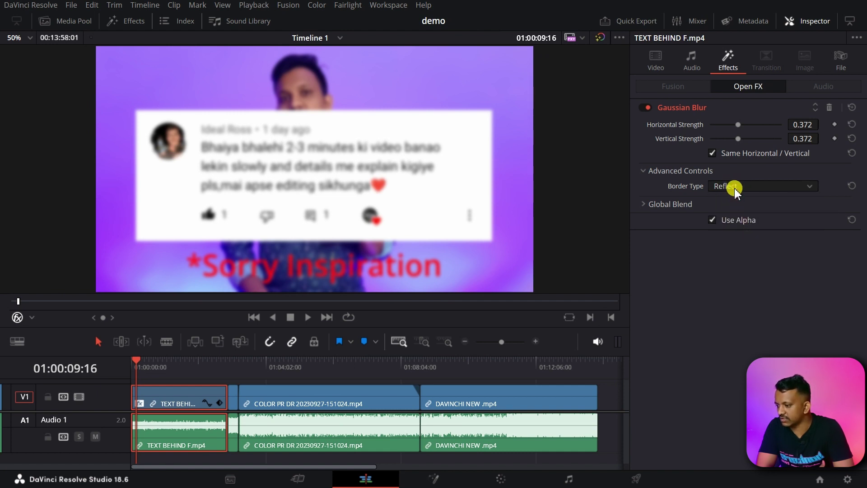
click(734, 187)
click(737, 236)
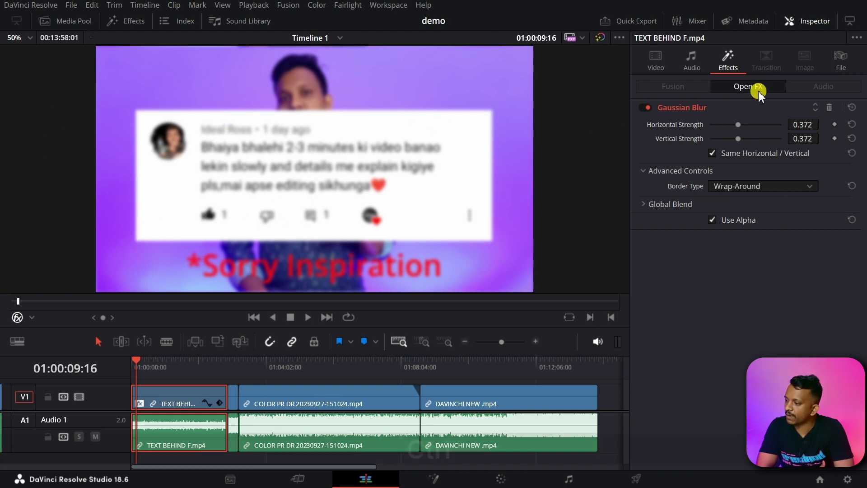
key(ctrl+z)
key(ctrl+z)
Undo the blur and zoom edits and scroll through the Video Transitions library
key(ctrl+z)
key(ctrl+z)
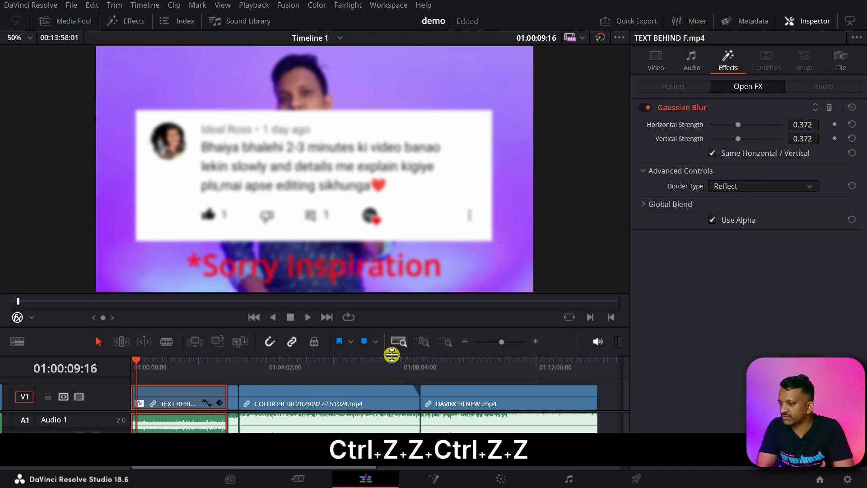
key(ctrl+z)
key(ctrl+z)
key(ctrl+z)
key(ctrl+z)
key(ctrl+z)
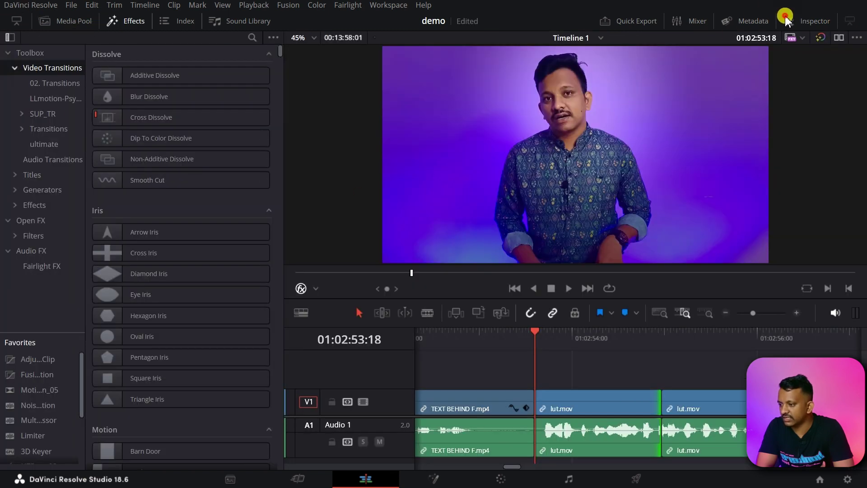
click(786, 20)
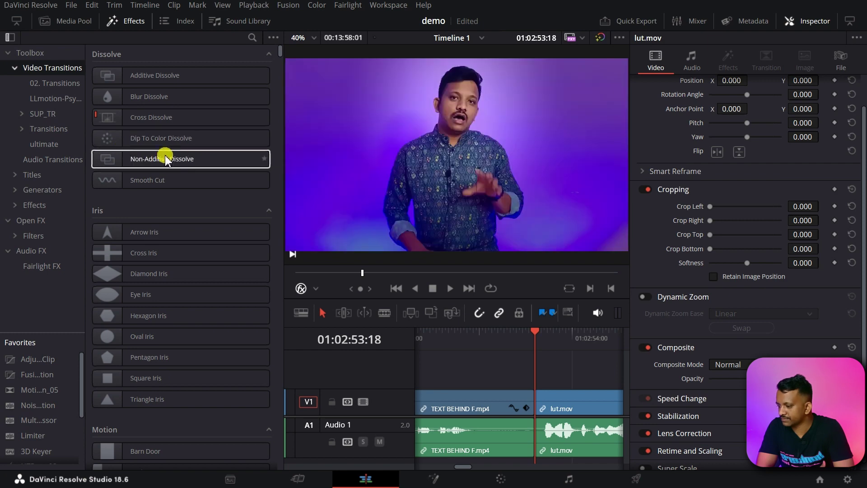
scroll(127, 204, down, 5)
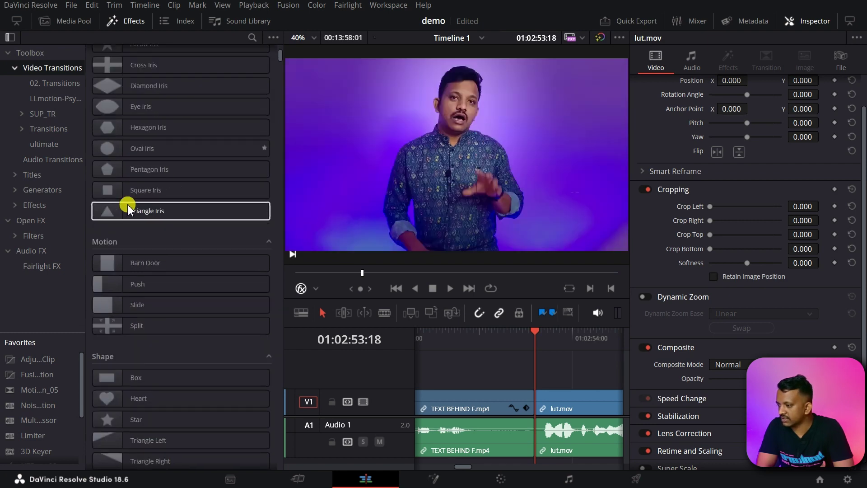
scroll(126, 203, down, 3)
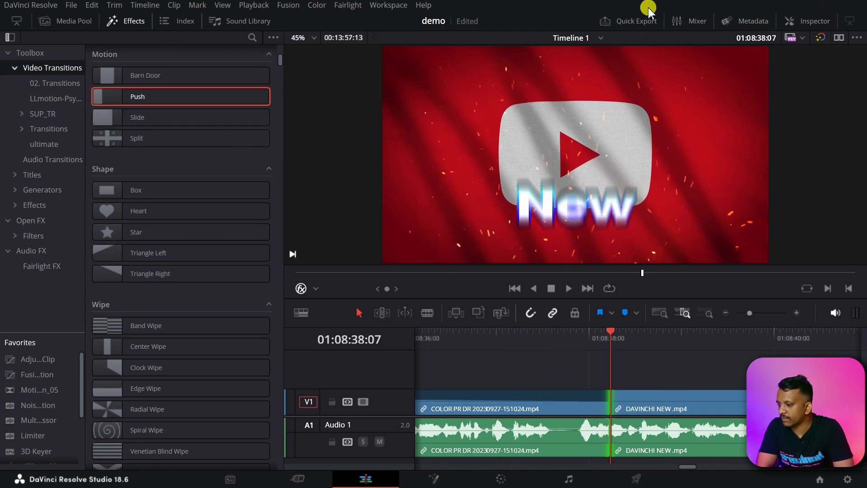
Drop the Push transition onto the V1 cut between COLOR PR DR and DAVINCHI NEW
click(804, 23)
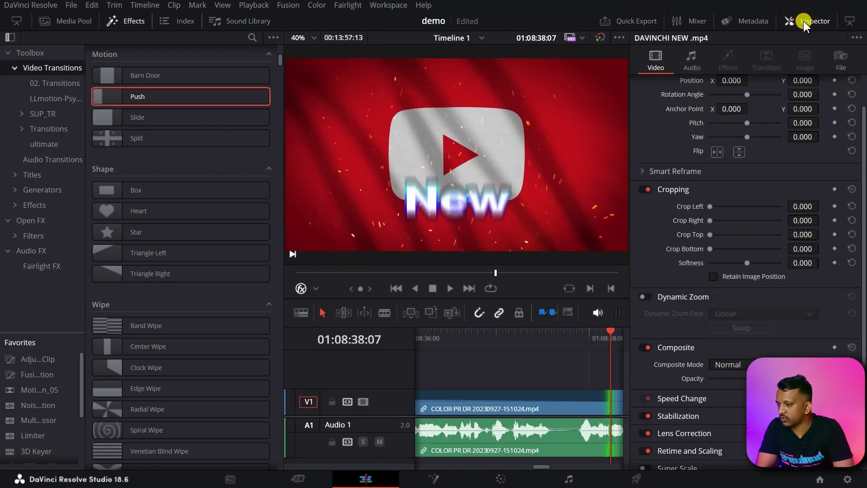
click(804, 23)
click(804, 23)
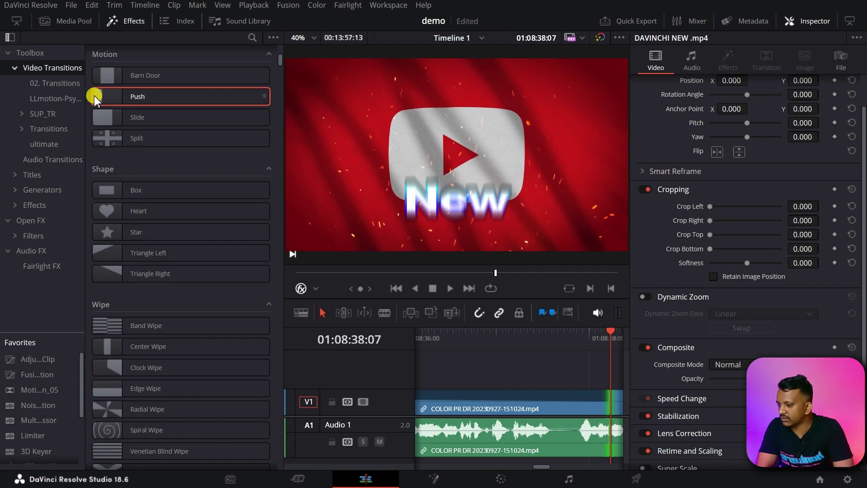
drag(95, 99, 591, 393)
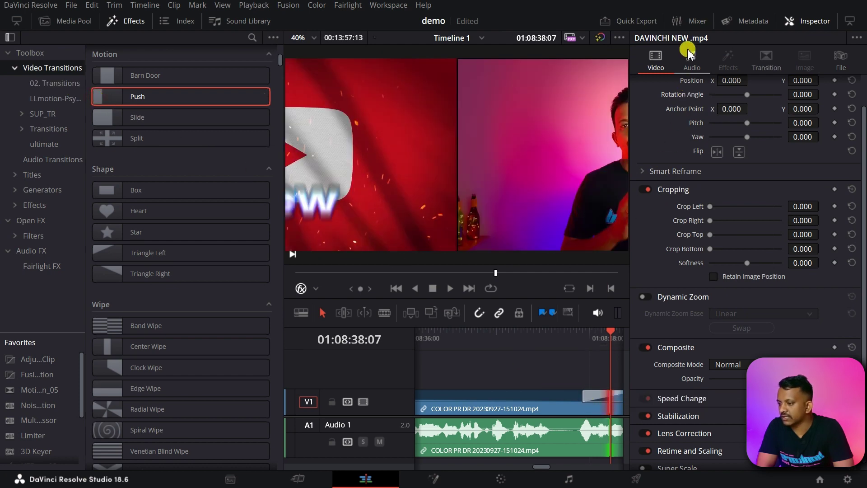
Hide the Inspector and Effects panels, then play back and scrub through the Push transition
click(795, 18)
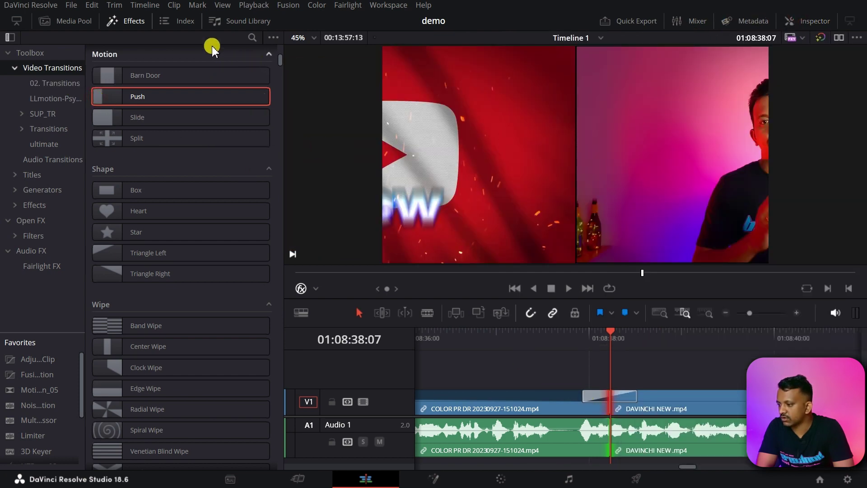
click(135, 20)
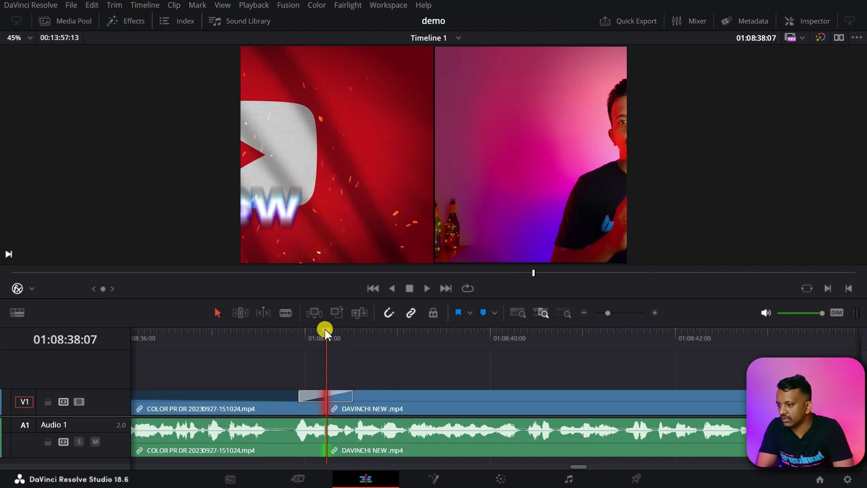
drag(325, 332, 276, 334)
click(425, 289)
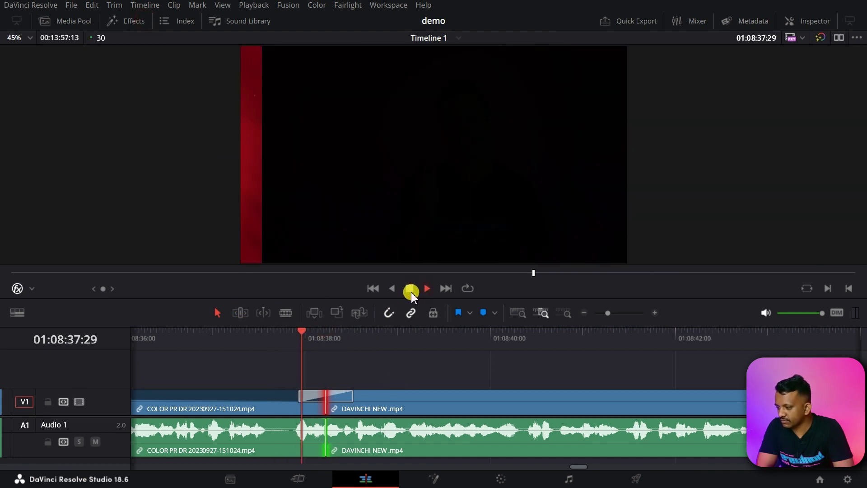
click(410, 289)
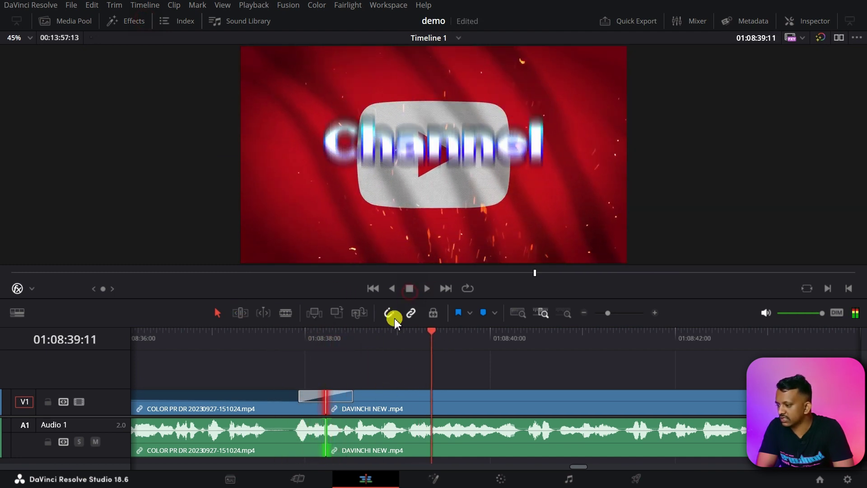
click(311, 397)
mouse_move(329, 342)
mouse_down()
mouse_move(299, 349)
mouse_move(326, 360)
mouse_up()
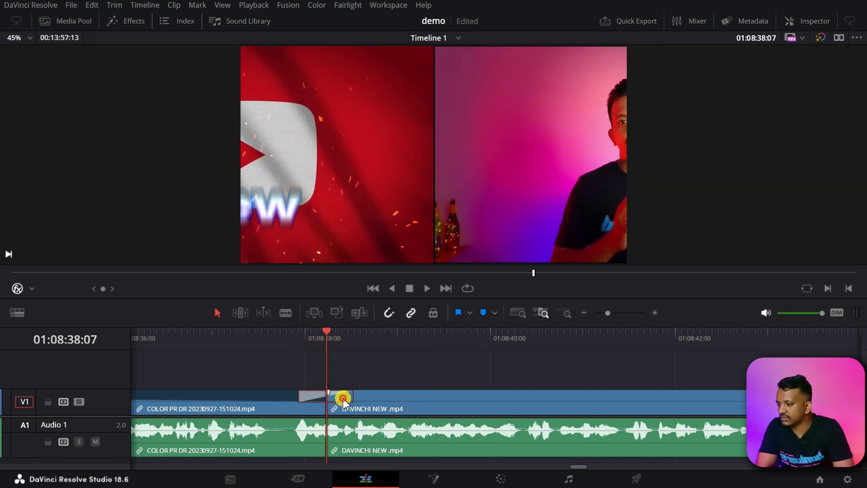
click(796, 19)
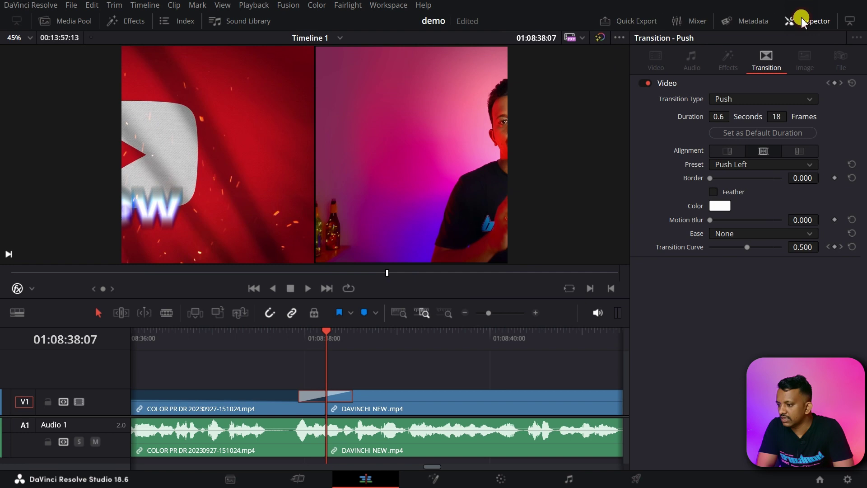
click(730, 154)
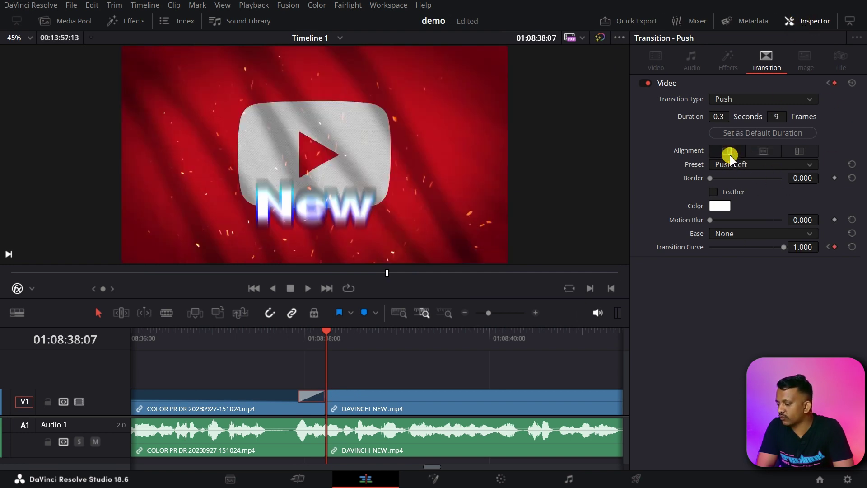
click(765, 151)
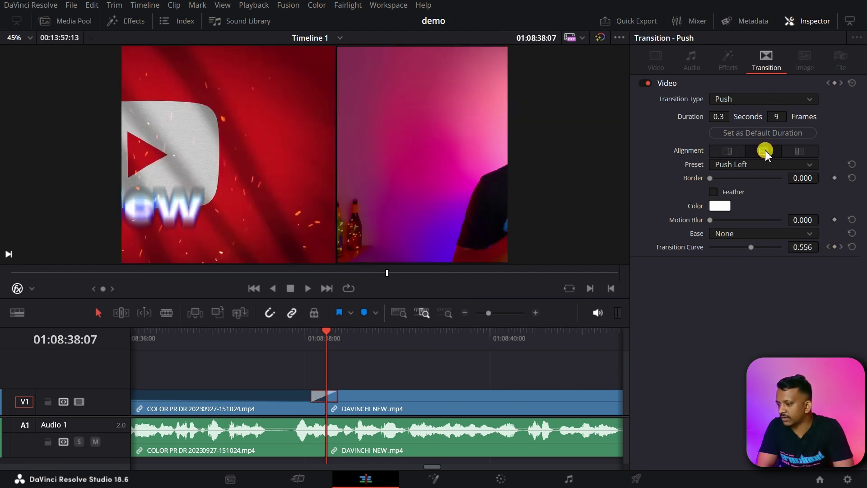
click(796, 150)
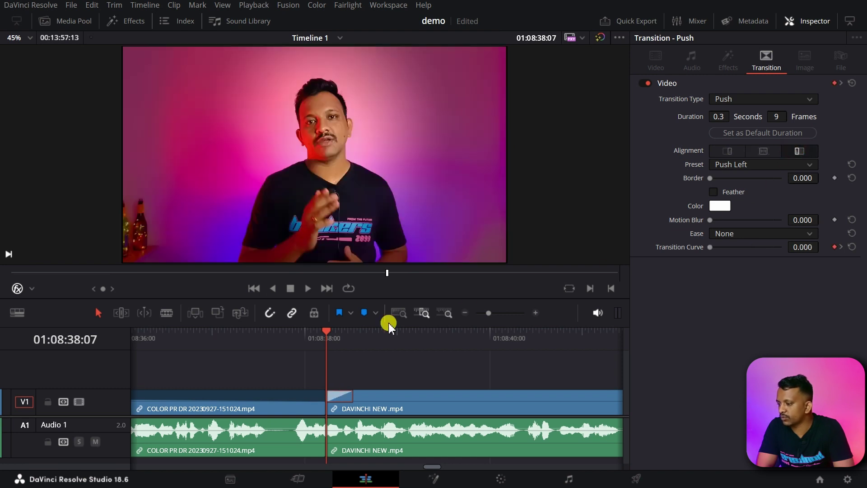
drag(325, 333, 290, 337)
click(308, 292)
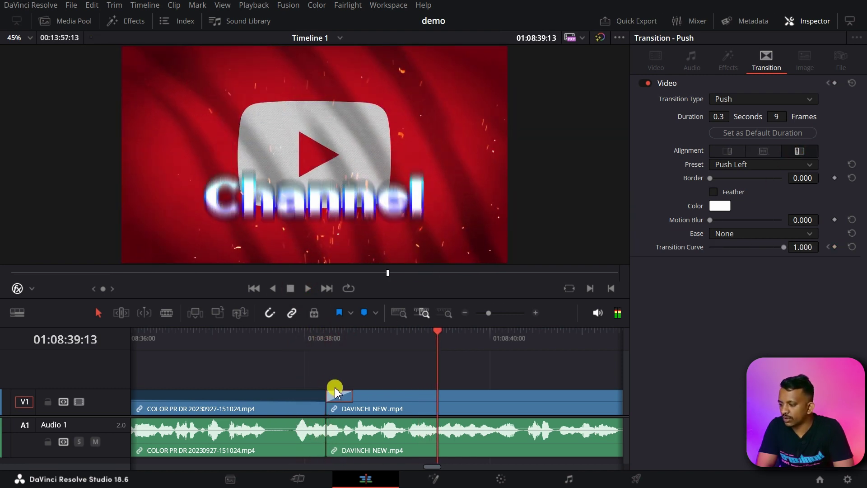
drag(335, 323, 319, 330)
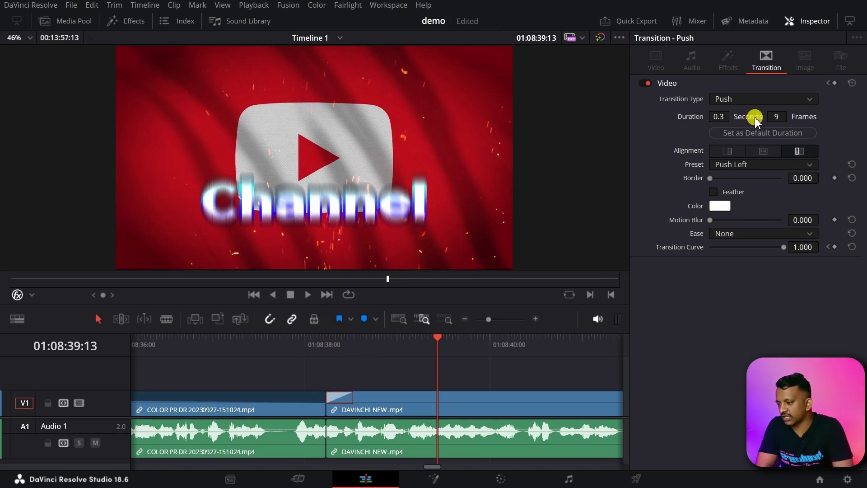
click(342, 343)
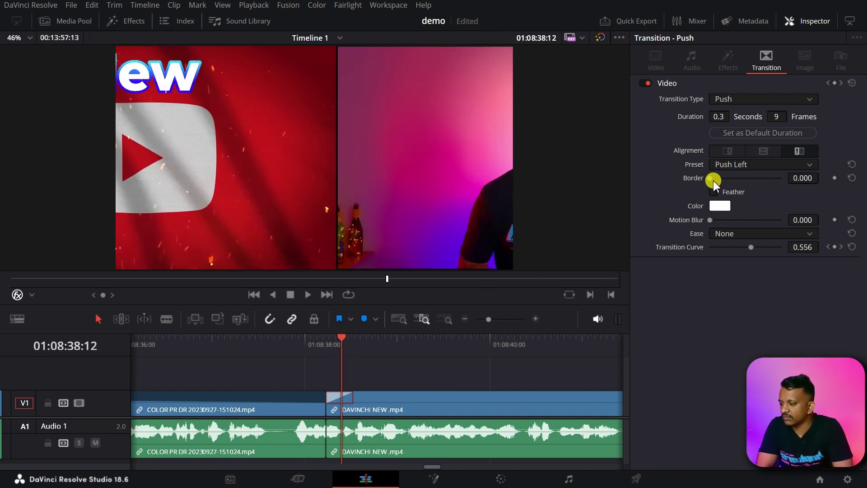
mouse_move(714, 180)
mouse_down()
mouse_move(811, 189)
mouse_move(707, 197)
mouse_move(809, 190)
mouse_move(795, 208)
mouse_up()
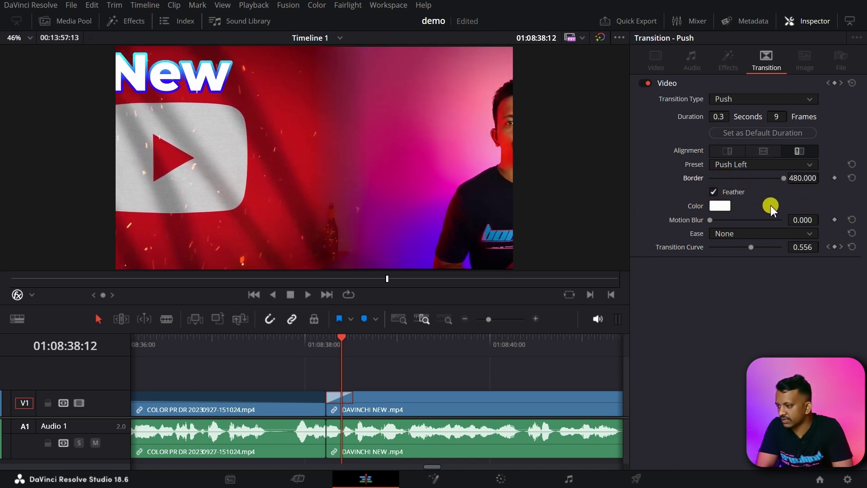
click(714, 192)
click(715, 192)
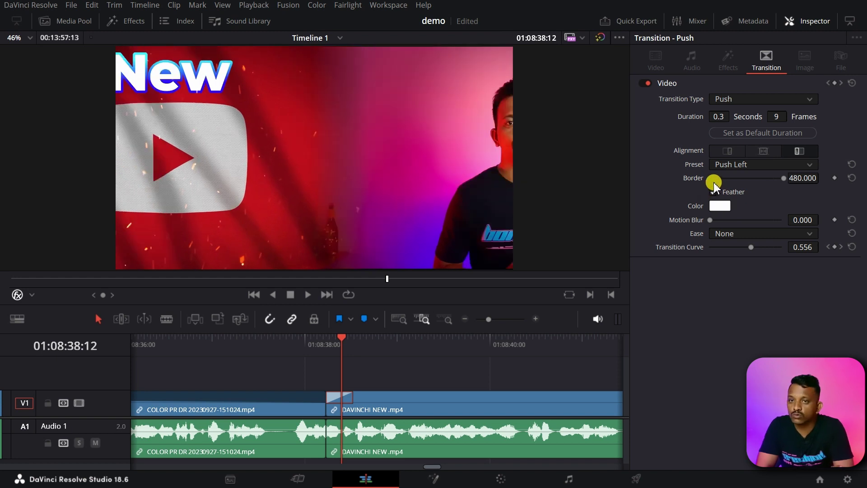
drag(713, 178, 795, 185)
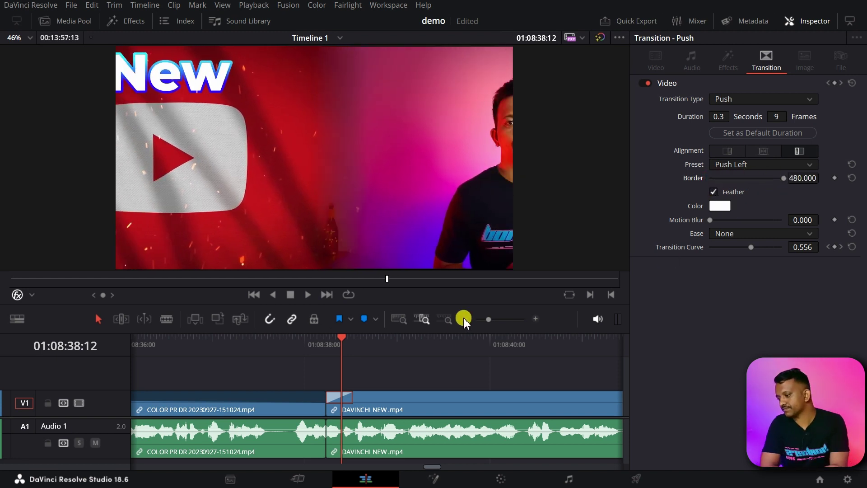
click(766, 150)
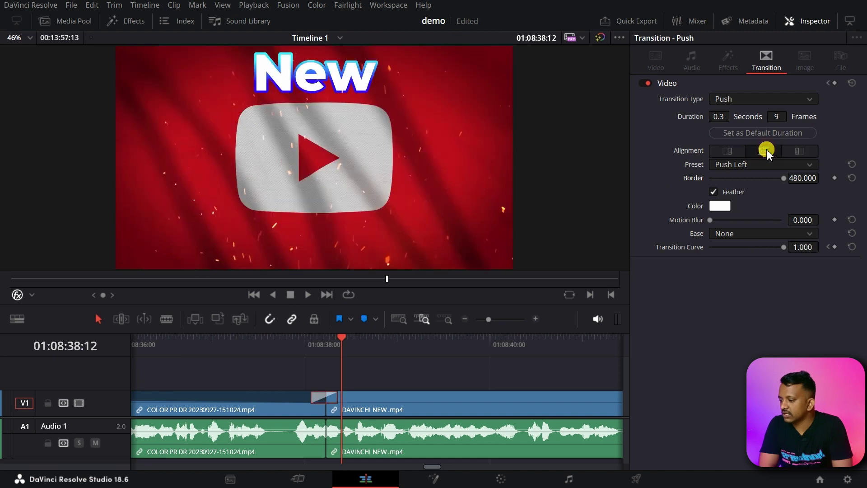
mouse_move(340, 343)
mouse_down()
mouse_move(304, 343)
mouse_move(345, 345)
mouse_move(326, 346)
mouse_up()
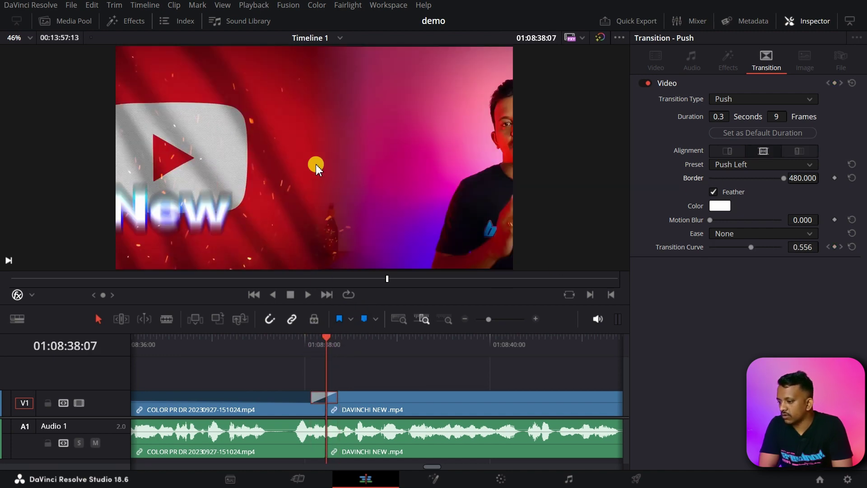
click(714, 193)
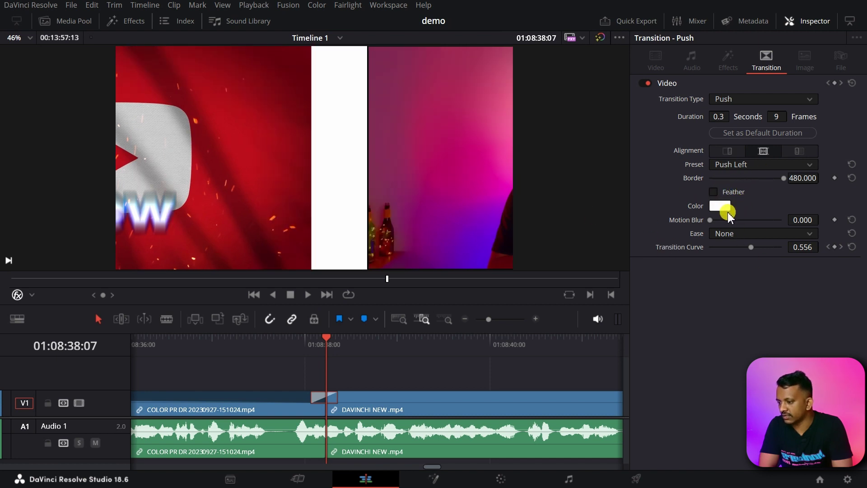
drag(775, 179, 658, 199)
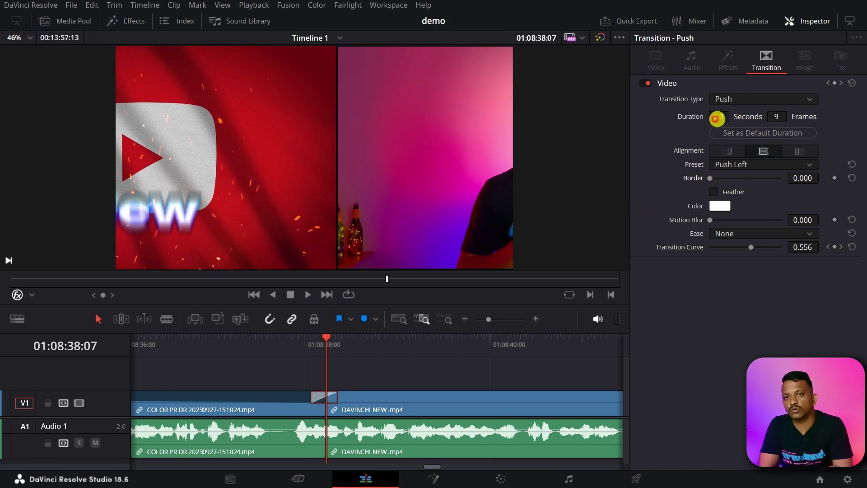
drag(717, 118, 786, 116)
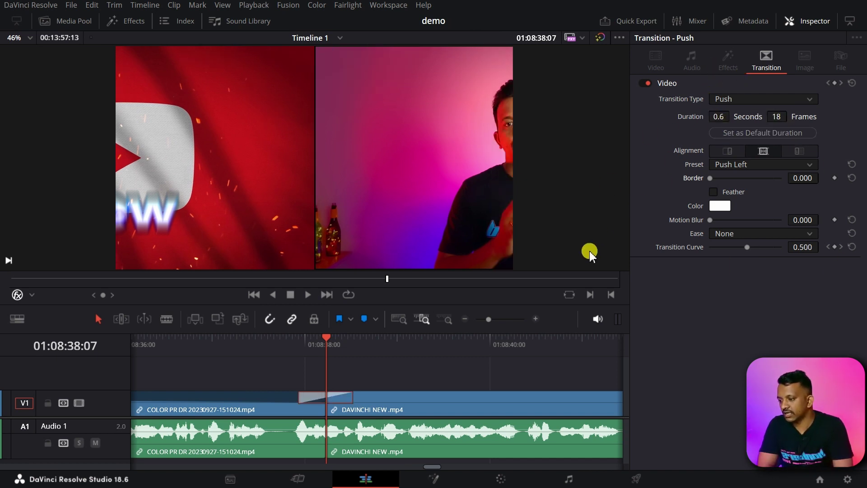
click(810, 25)
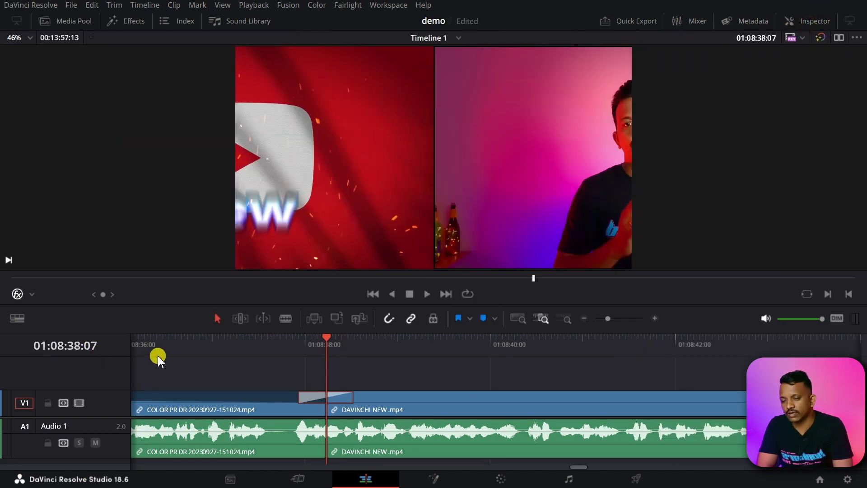
Add a basic Text title from Toolbox > Titles onto track V2 above the clips
click(125, 21)
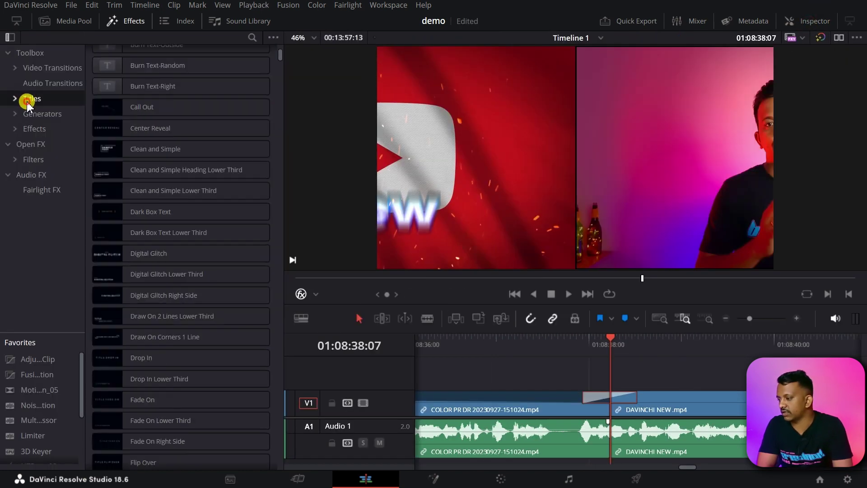
click(15, 99)
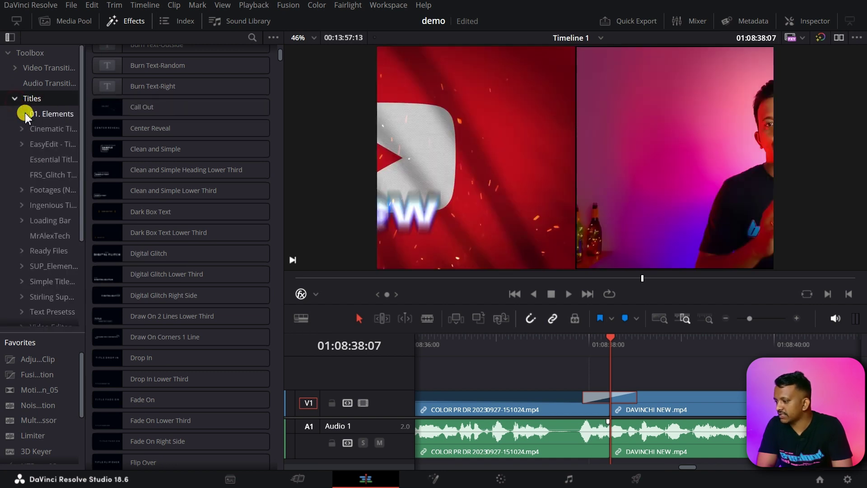
click(75, 100)
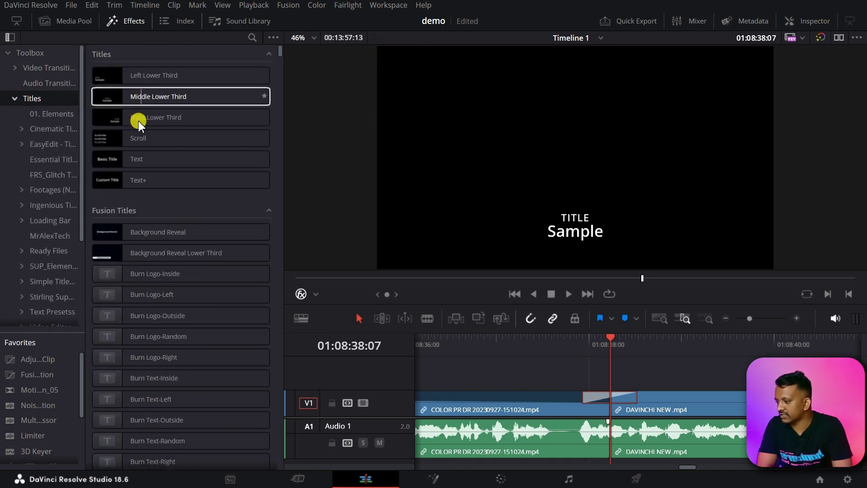
mouse_move(116, 159)
mouse_down()
mouse_move(562, 316)
mouse_move(644, 381)
mouse_up()
Place a Text+ title reading Custom Title on V2 and park the playhead over it
click(697, 340)
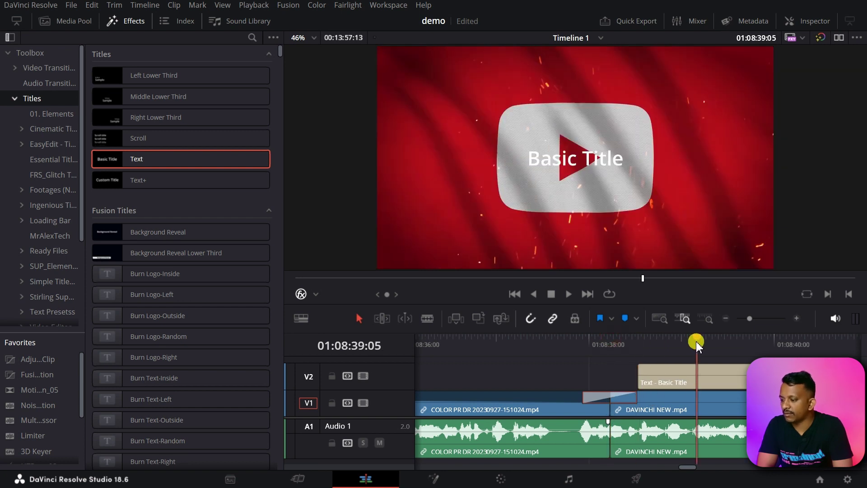
click(685, 376)
drag(140, 180, 406, 360)
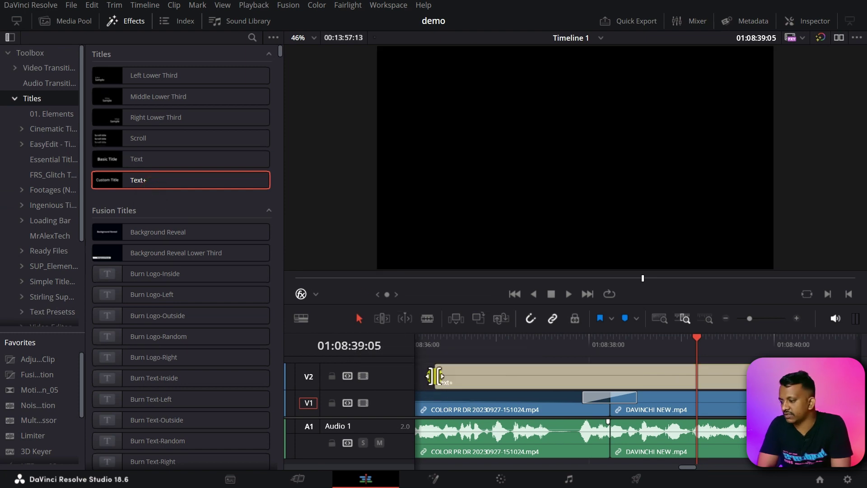
drag(406, 360, 435, 375)
click(497, 344)
drag(497, 345, 464, 344)
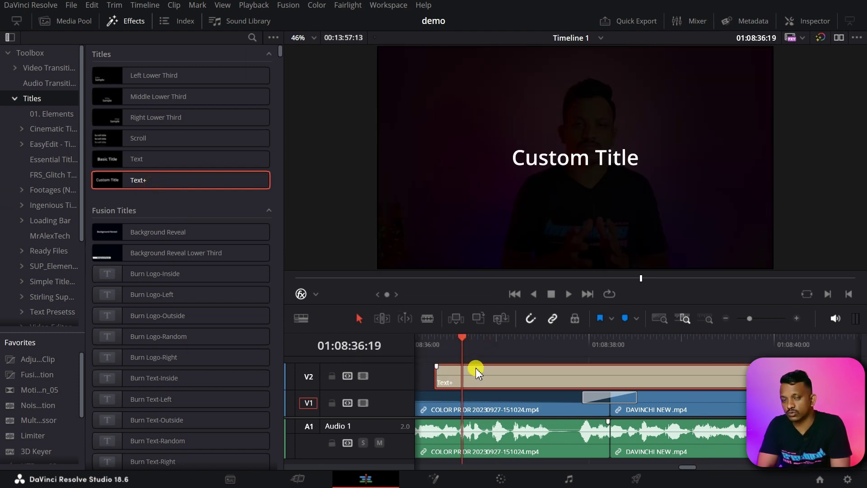
Set the Custom Title to size 0.2323 in Octin Prison font, then bring up its Shading settings
click(802, 27)
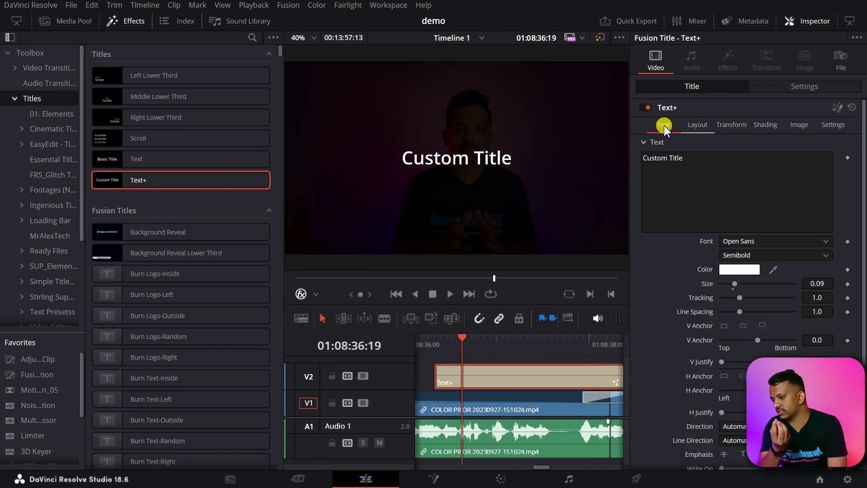
drag(746, 284, 757, 285)
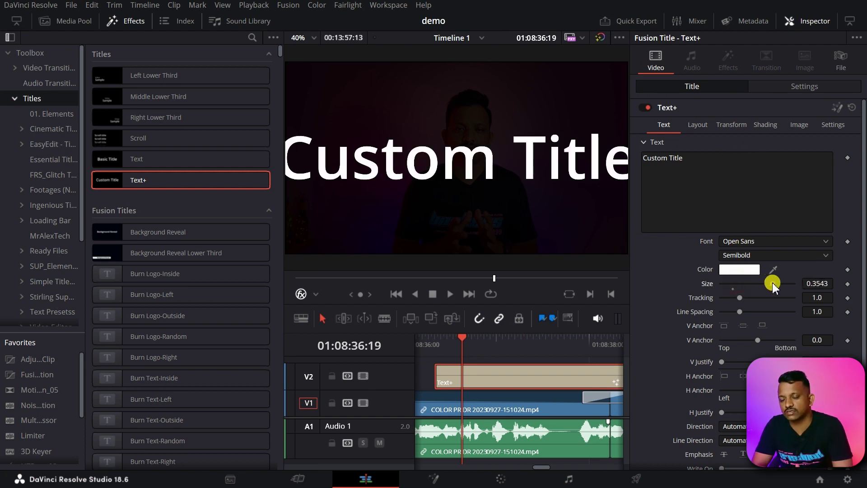
click(761, 241)
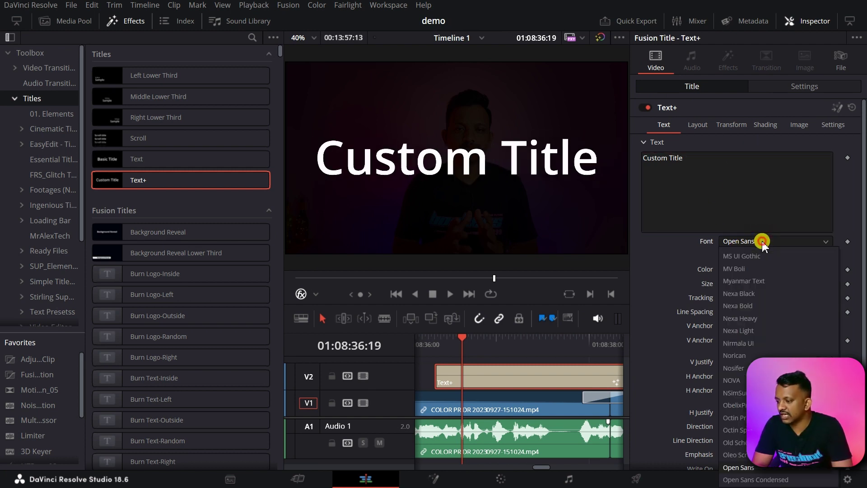
click(734, 417)
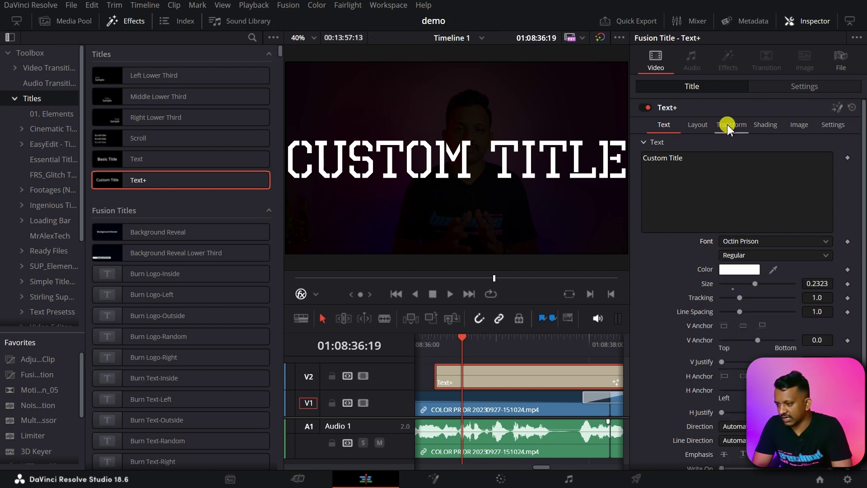
click(765, 124)
Enable shading element 2 as the title outline and color it blue
click(740, 158)
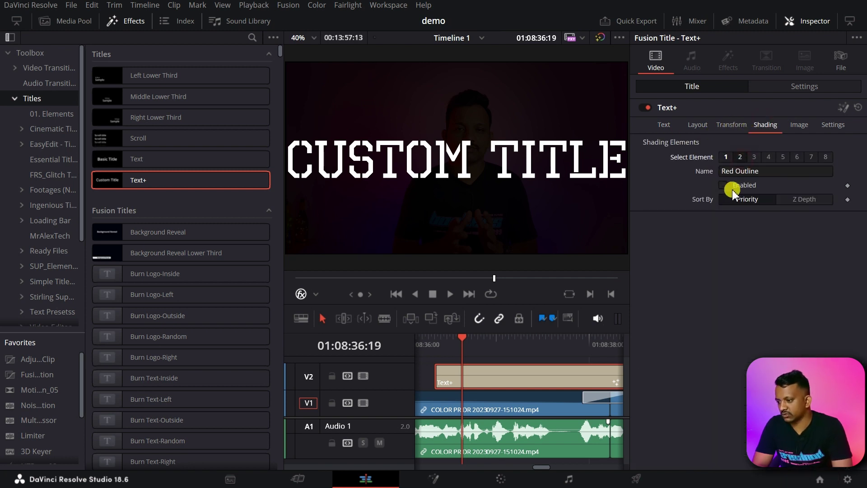
click(723, 186)
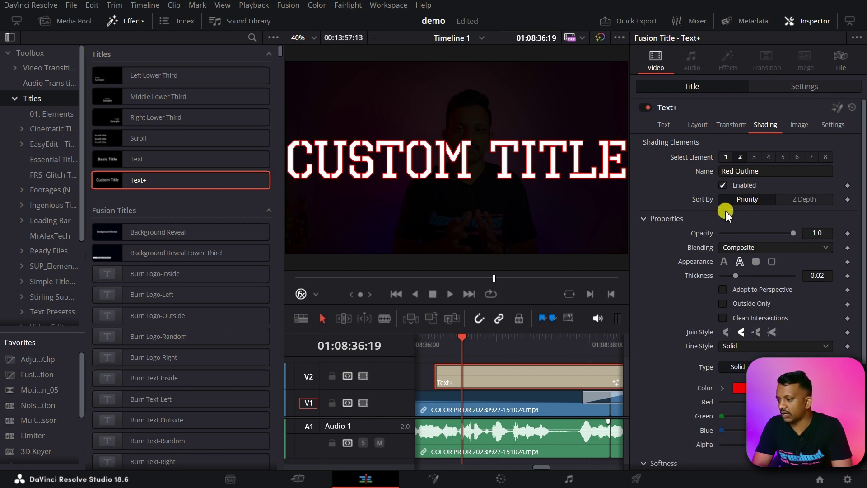
click(739, 387)
drag(485, 139, 476, 191)
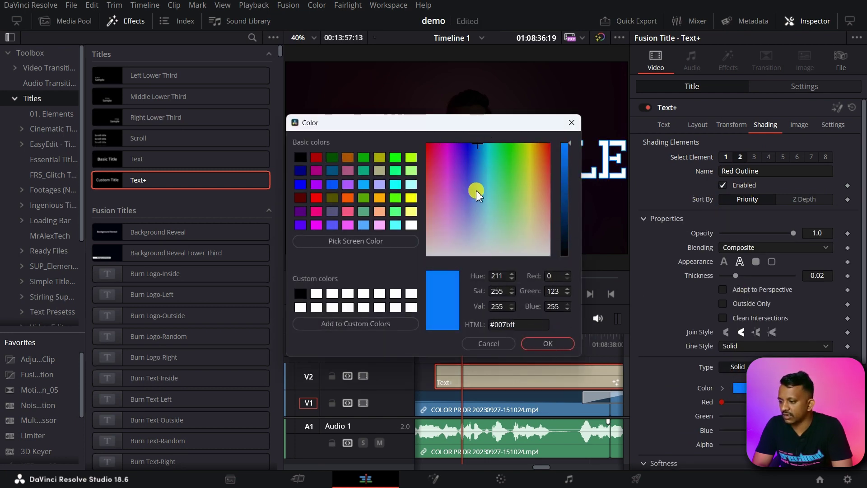
click(553, 339)
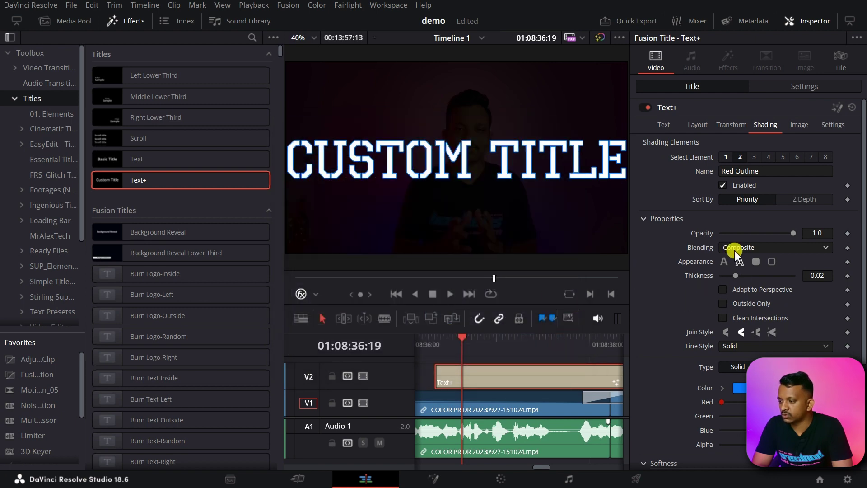
Make element 1's fill a deep blue, light blue and white gradient, white end at 0.845771
click(726, 157)
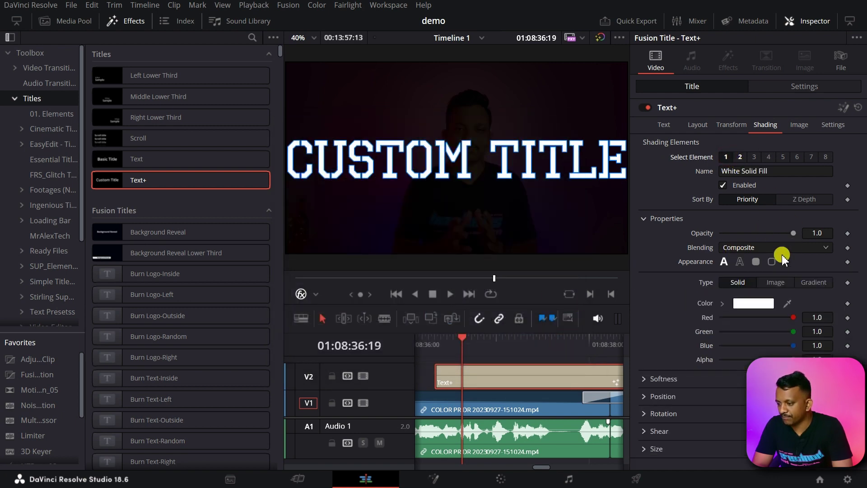
click(823, 289)
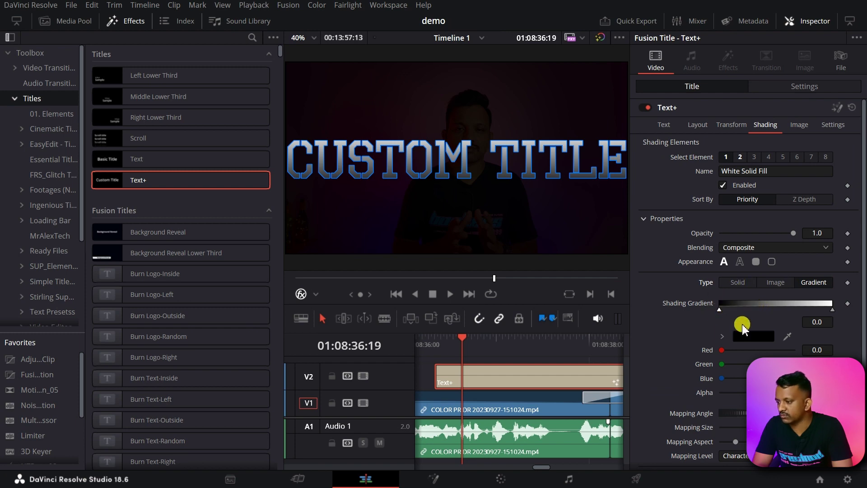
click(743, 335)
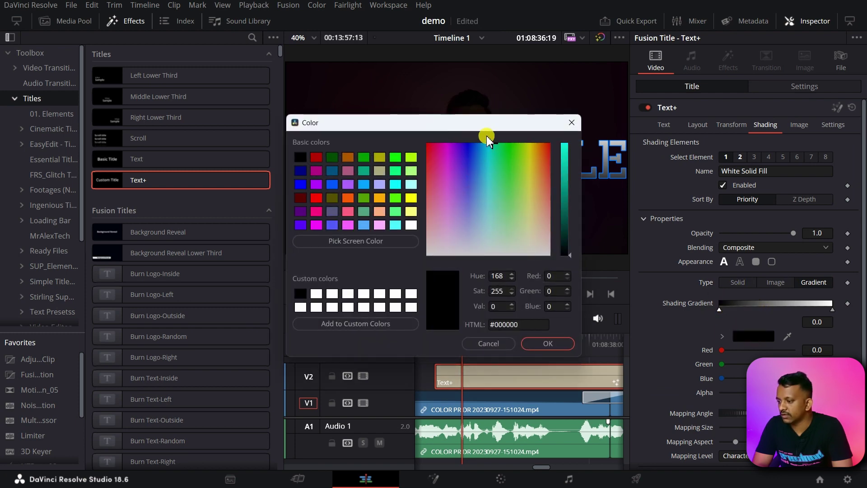
click(471, 138)
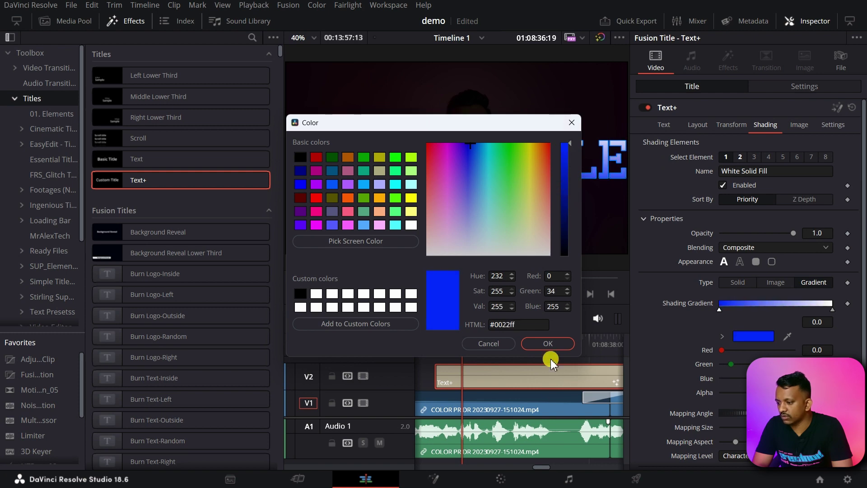
click(555, 344)
click(760, 306)
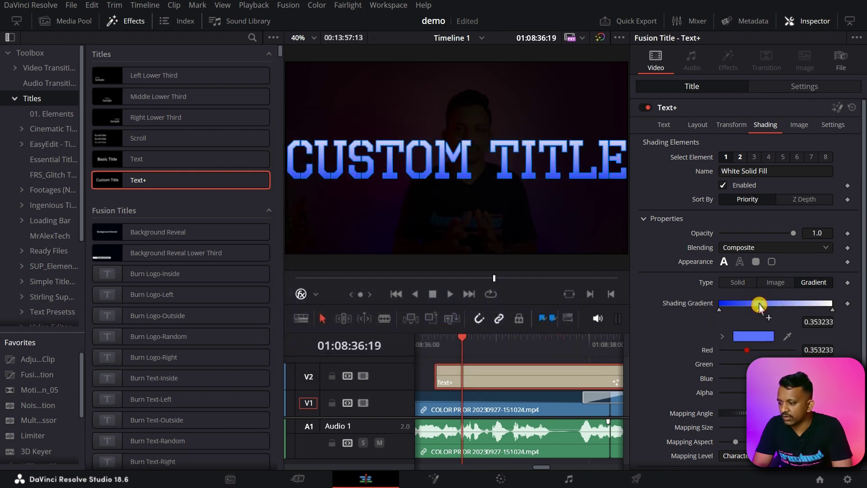
click(763, 336)
mouse_move(496, 199)
mouse_down()
mouse_move(470, 161)
mouse_move(485, 153)
mouse_up()
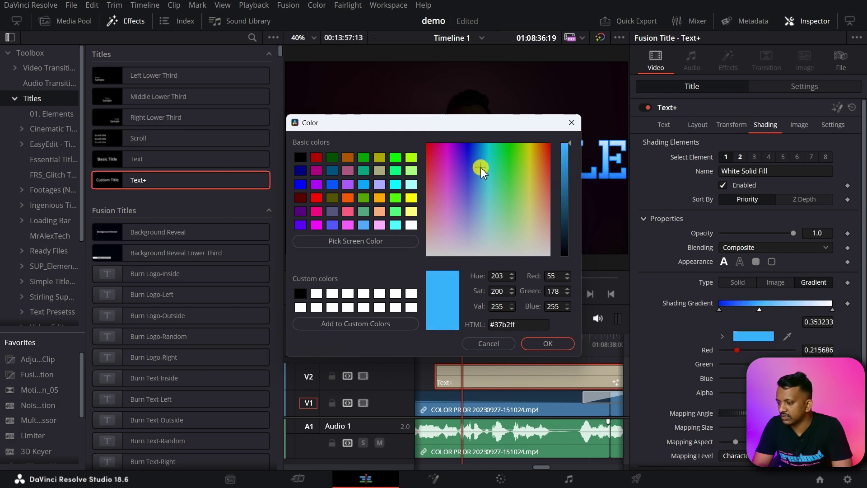
click(552, 342)
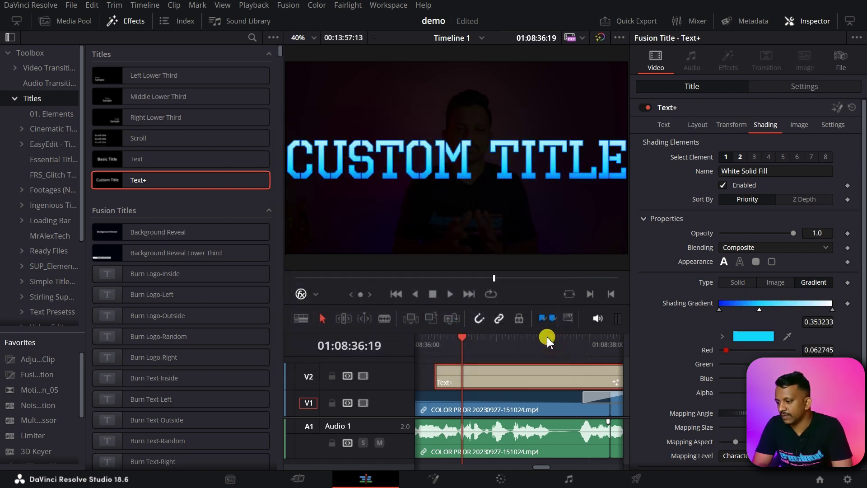
click(831, 310)
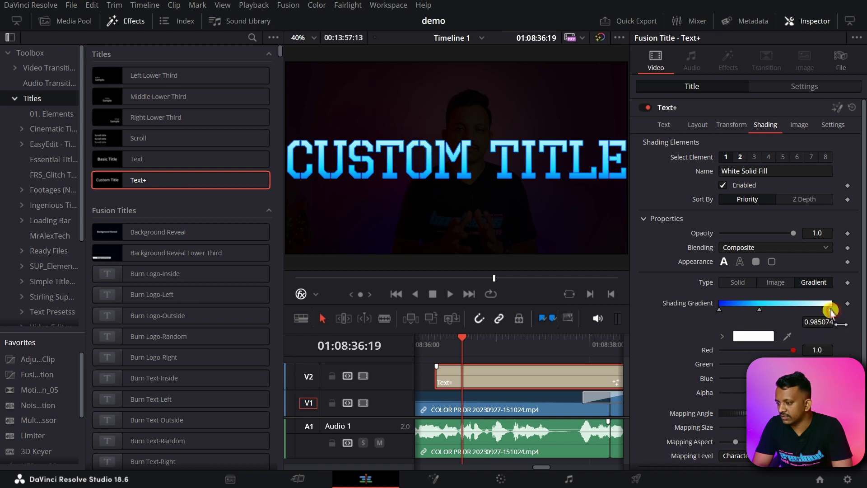
drag(825, 311, 815, 309)
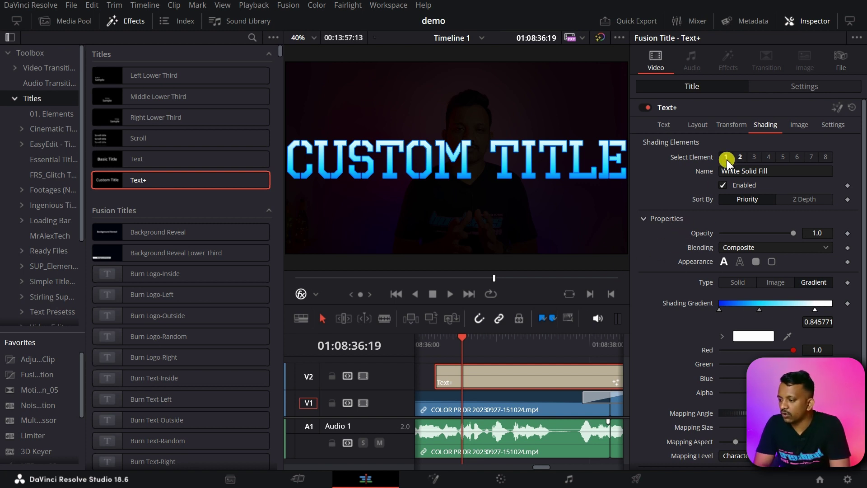
Thicken the title's blue outline element to 0.0339
click(753, 157)
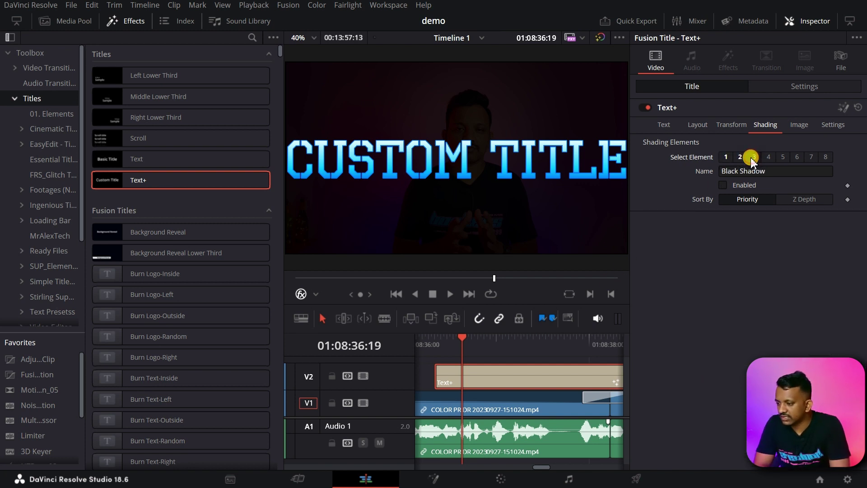
click(741, 158)
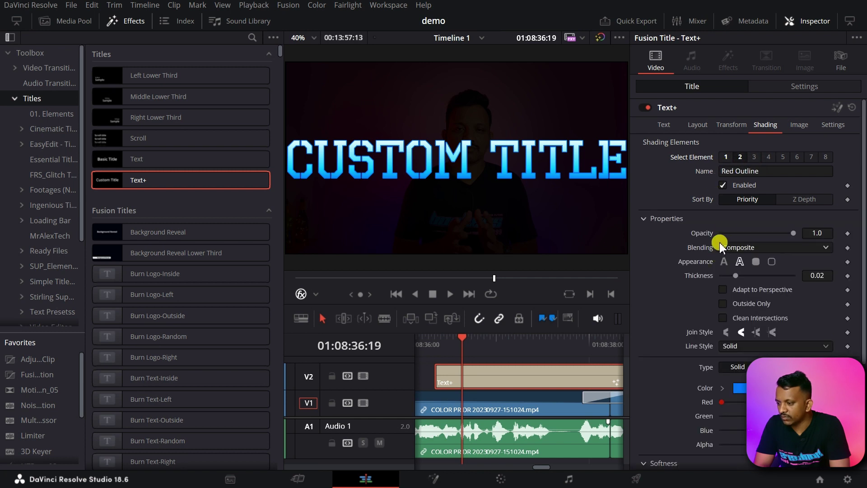
click(727, 158)
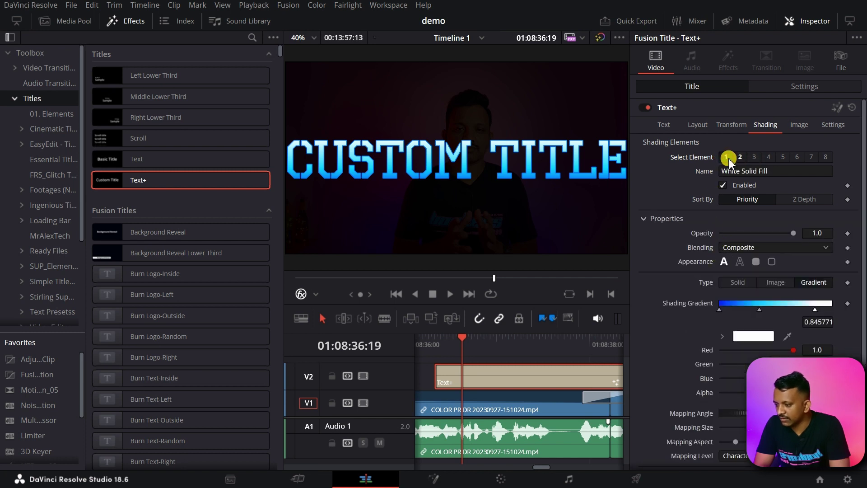
click(740, 159)
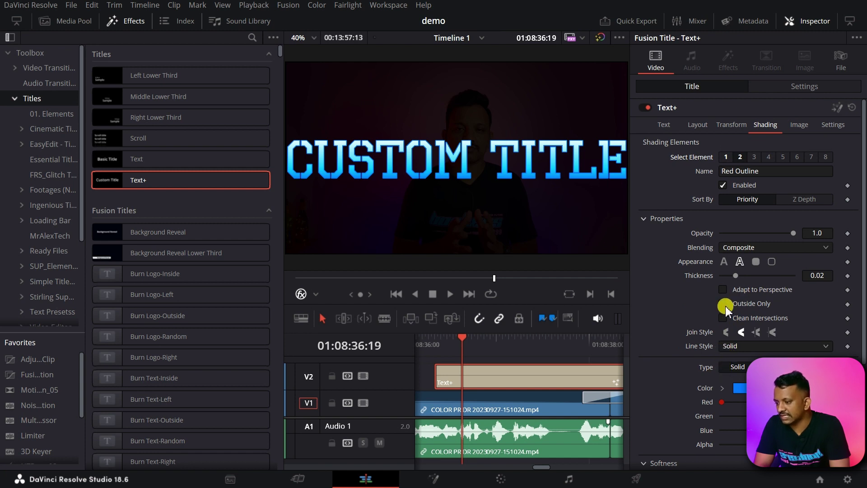
drag(728, 276, 746, 277)
scroll(691, 313, down, 3)
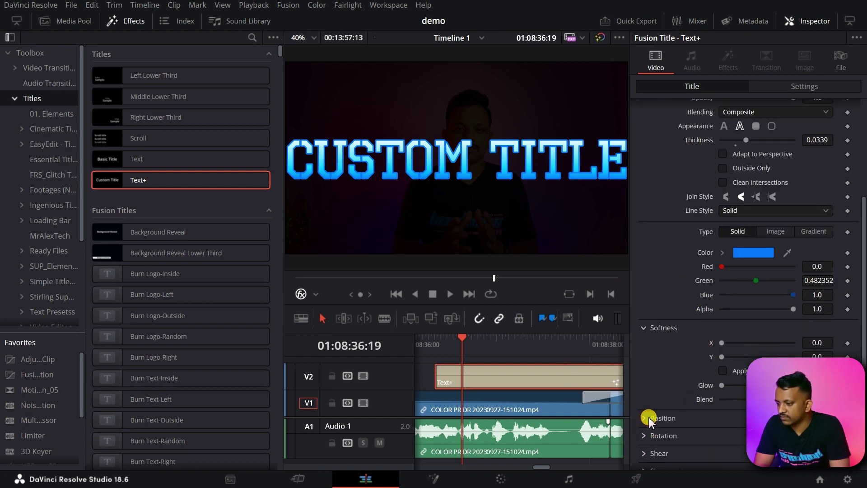
click(643, 327)
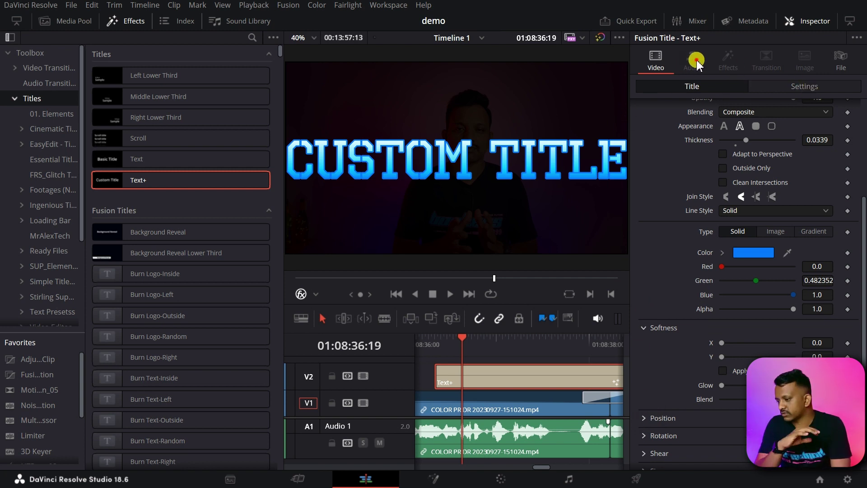
scroll(679, 149, up, 3)
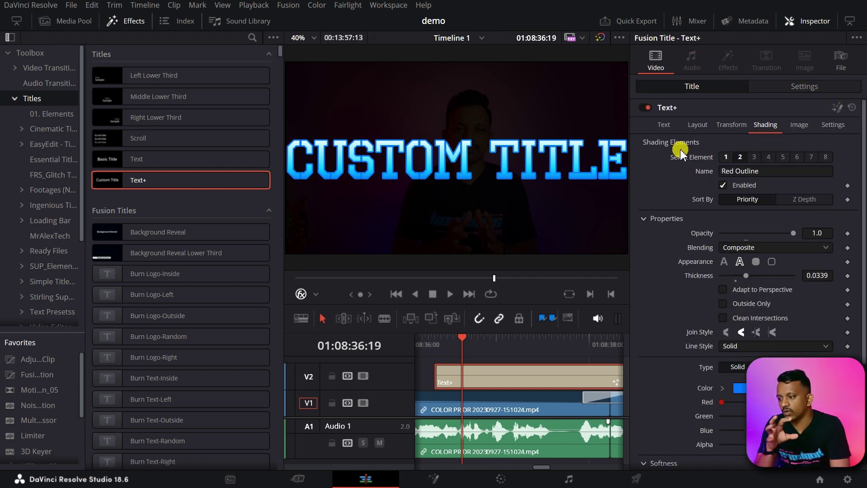
Check the title's Layout settings and close the effects library
click(739, 126)
click(705, 124)
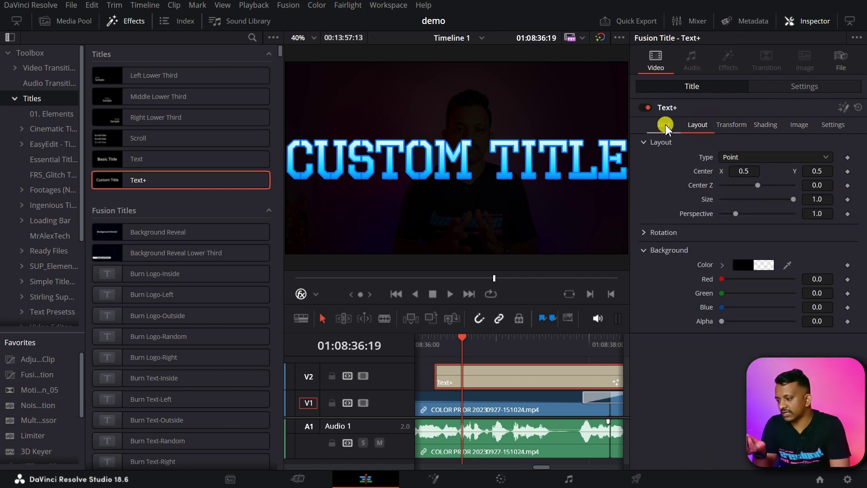
click(132, 21)
With the Transform overlay on, scale the Custom Title down and drag it toward the upper left
click(34, 294)
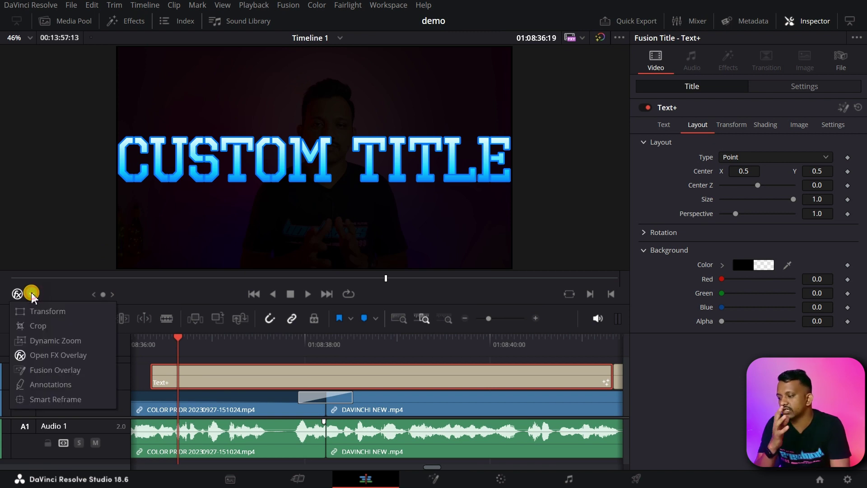
click(42, 309)
mouse_move(344, 177)
mouse_down()
mouse_move(255, 217)
mouse_move(360, 166)
mouse_up()
mouse_move(515, 252)
mouse_down()
mouse_move(519, 244)
mouse_move(451, 196)
mouse_up()
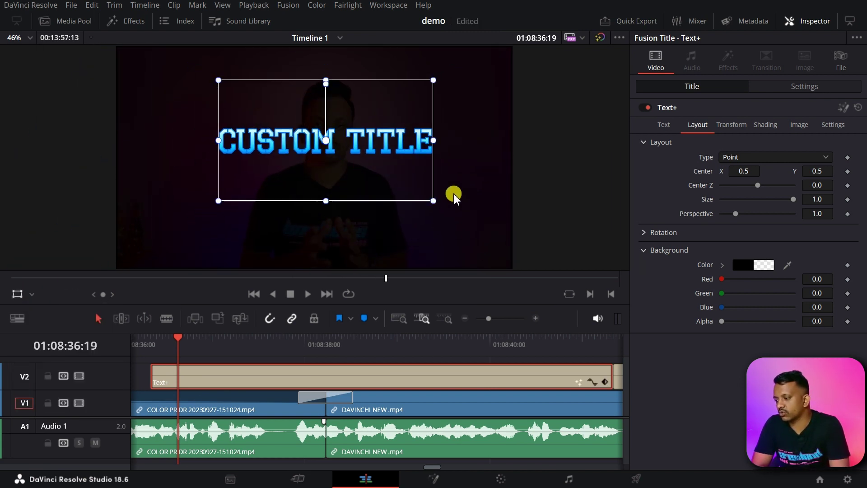
mouse_move(362, 235)
mouse_down()
mouse_move(318, 230)
mouse_move(334, 213)
mouse_up()
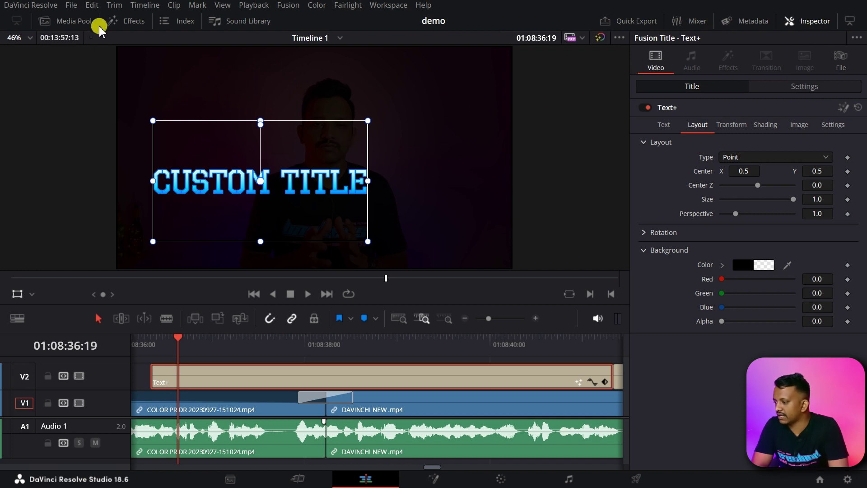
Apply Digital Glitch from Fusion Effects to the Text+ clip on V2
click(116, 24)
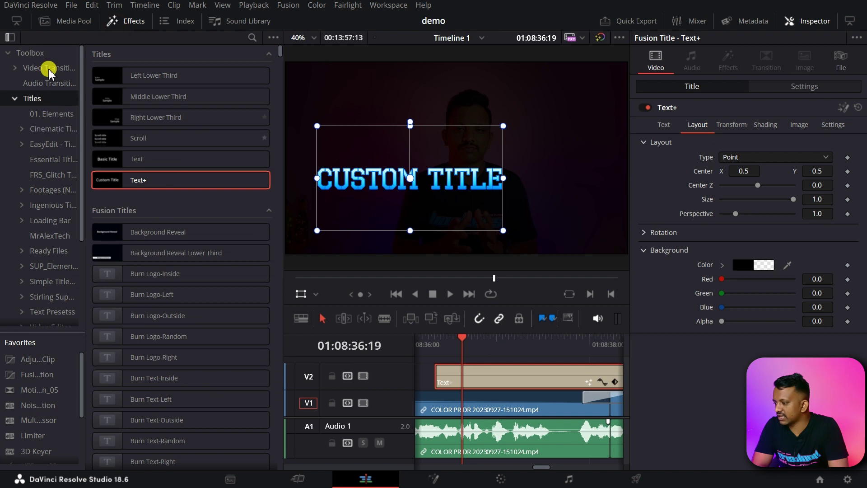
click(16, 99)
click(25, 129)
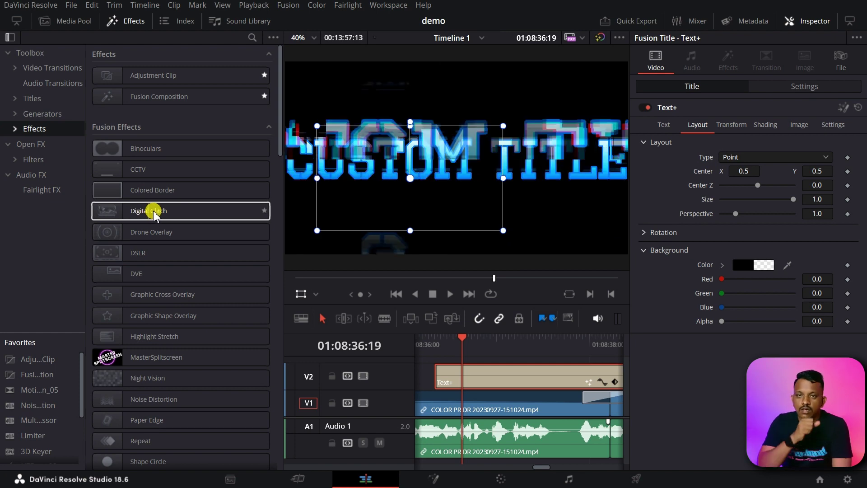
mouse_move(145, 215)
mouse_down()
mouse_move(182, 221)
mouse_move(451, 375)
mouse_up()
Play back the glitched title from its start
drag(463, 338, 435, 338)
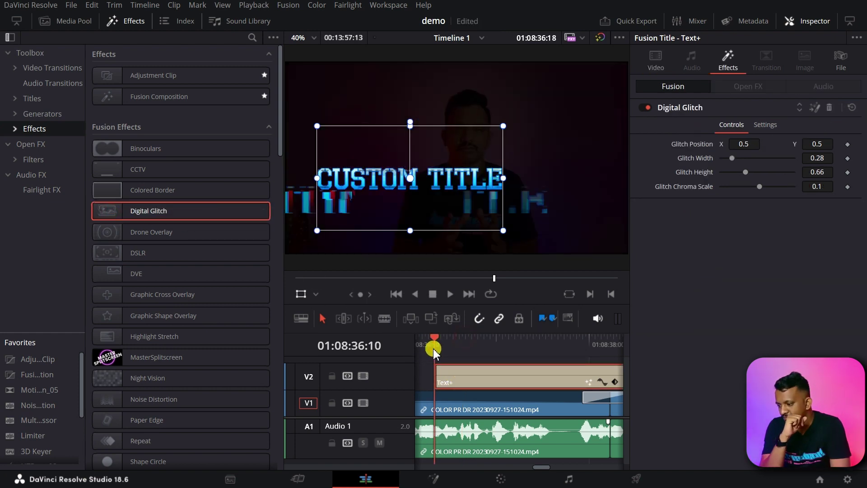
click(450, 294)
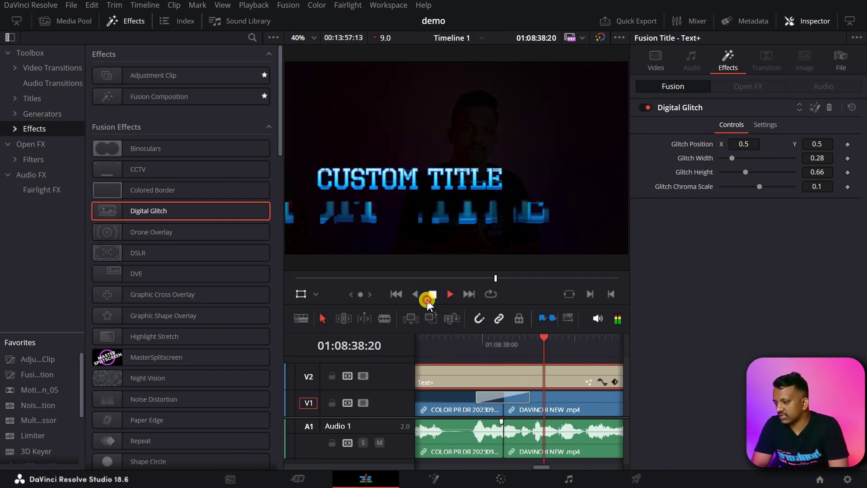
click(429, 298)
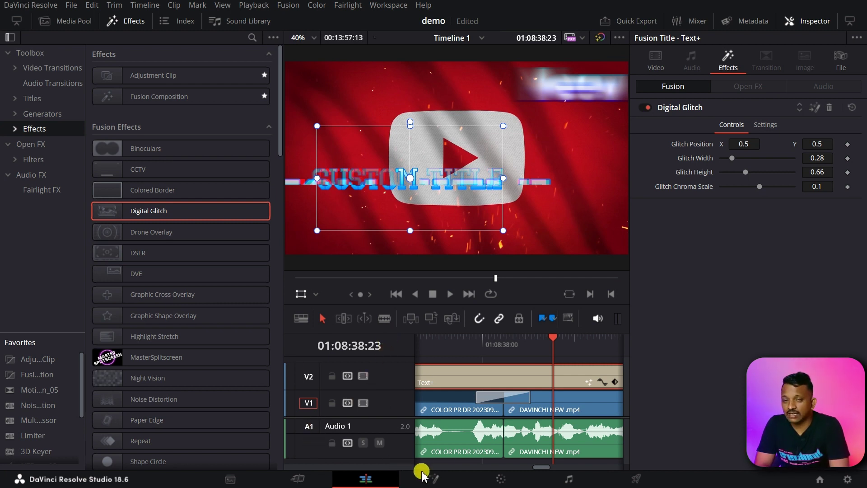
On the Fusion page, browse Effects > Templates down to the Fusion own effects folder
click(434, 483)
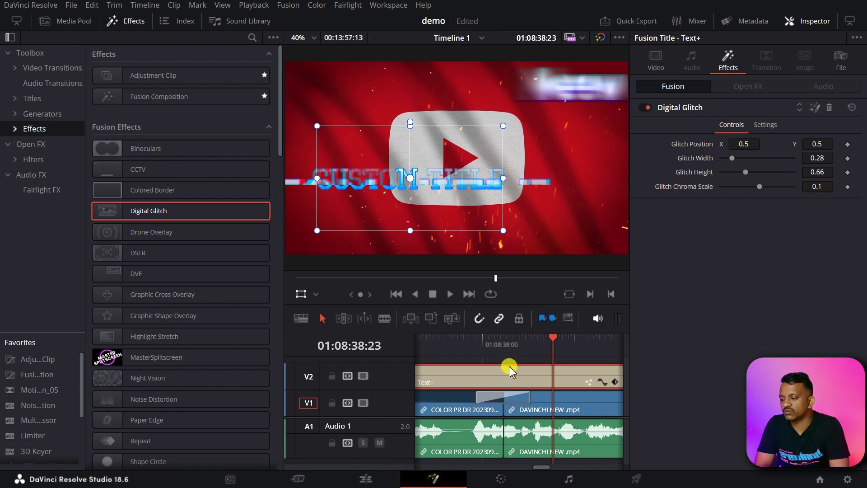
click(29, 73)
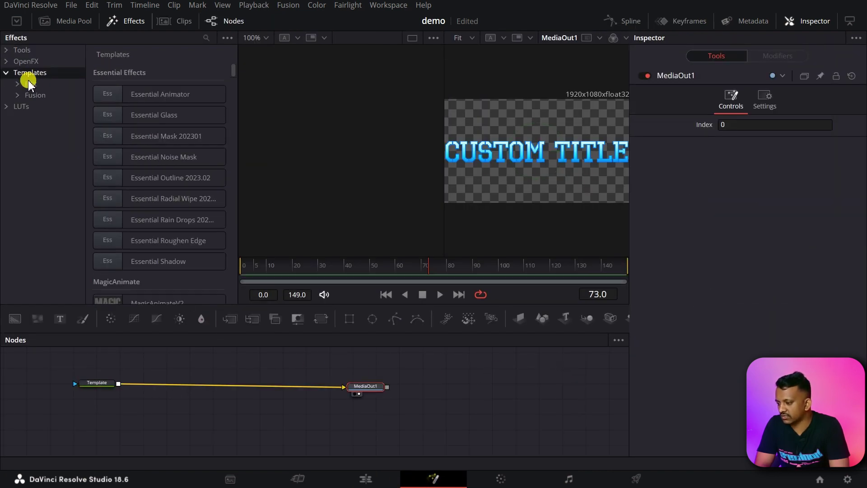
click(32, 85)
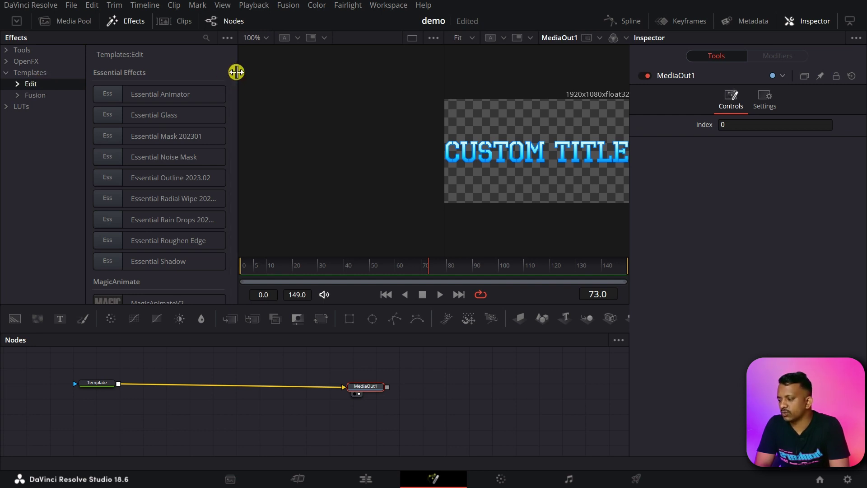
scroll(235, 81, down, 5)
scroll(239, 118, down, 5)
scroll(237, 145, down, 5)
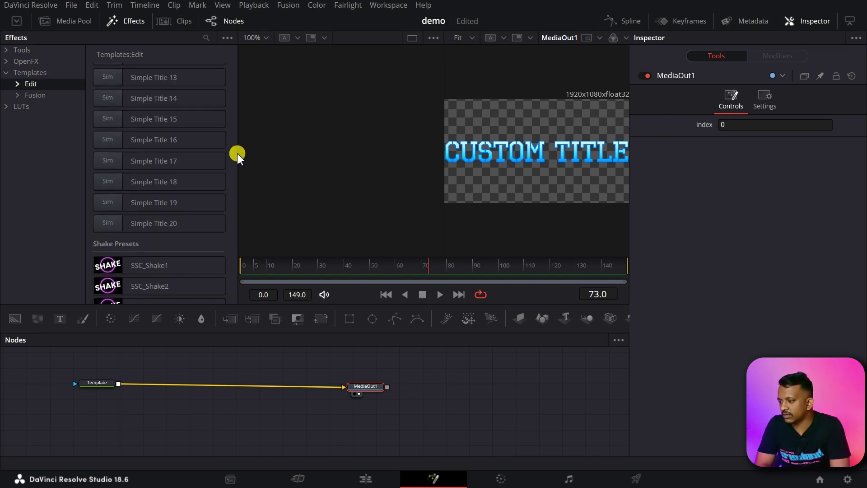
scroll(238, 162, down, 5)
scroll(238, 190, down, 5)
scroll(237, 221, down, 5)
scroll(233, 271, down, 5)
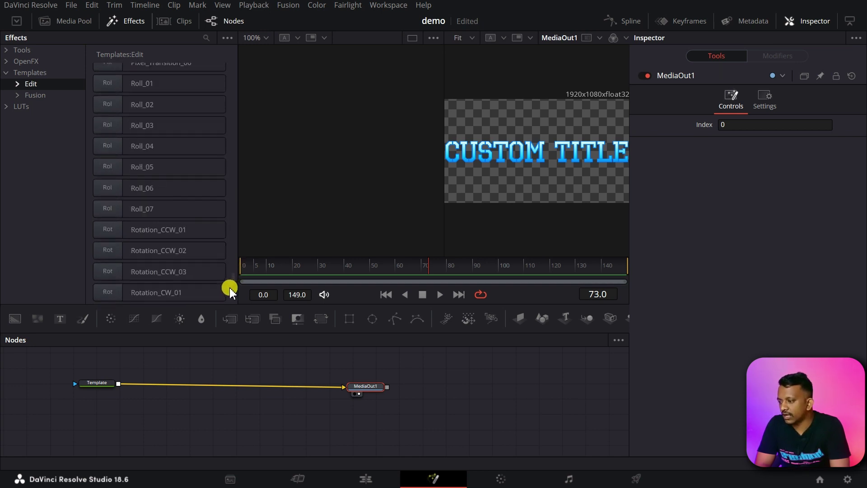
scroll(159, 234, down, 10)
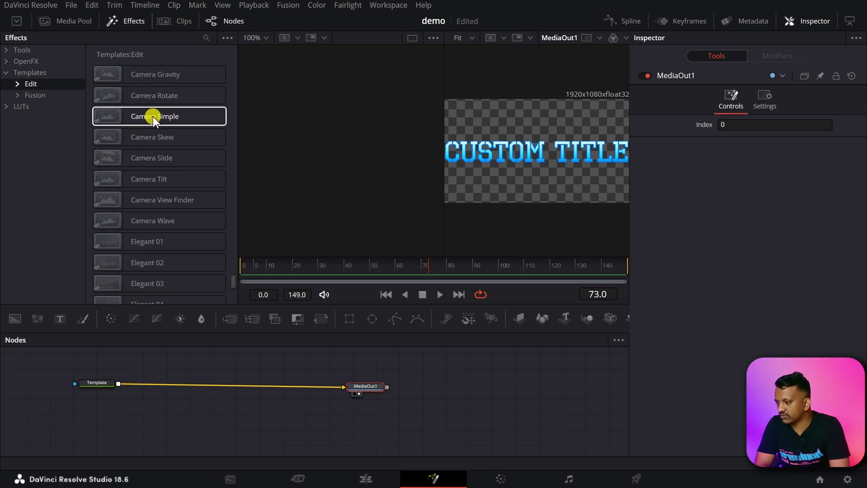
click(17, 96)
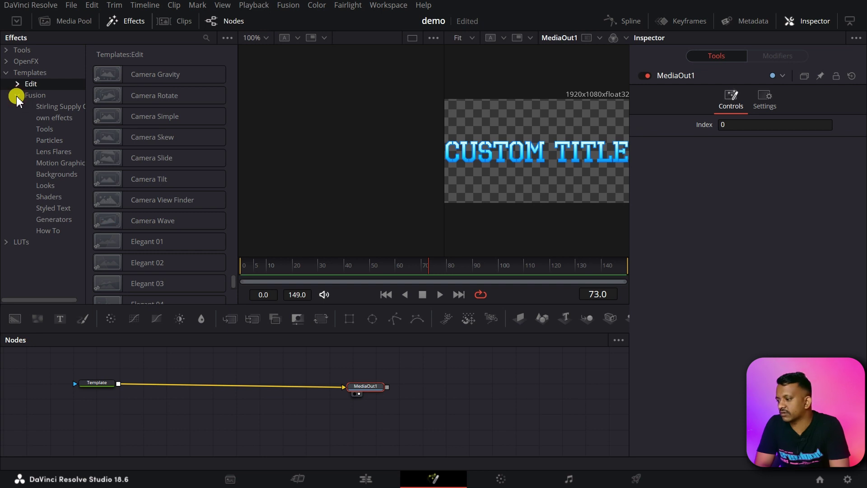
click(61, 119)
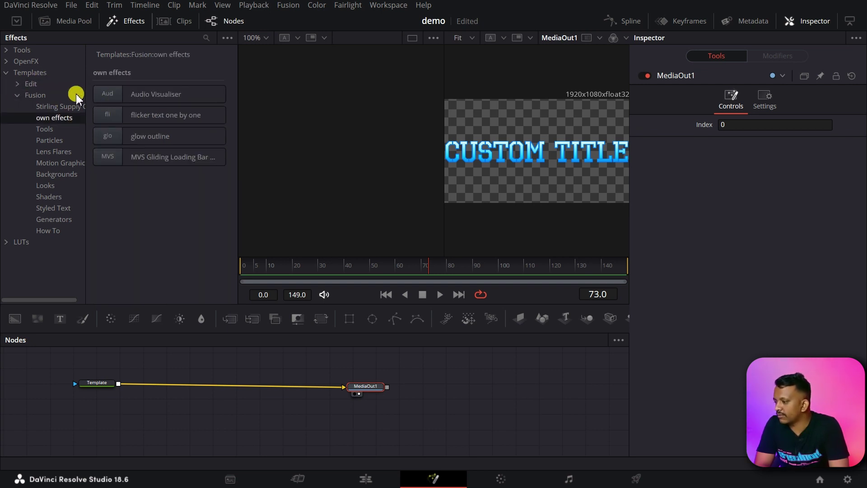
Add the 'flicker text one by one' template, wire Merge1 into MediaOut1, preview it, then go to Color
mouse_move(131, 116)
mouse_down()
mouse_move(233, 378)
mouse_move(249, 378)
mouse_up()
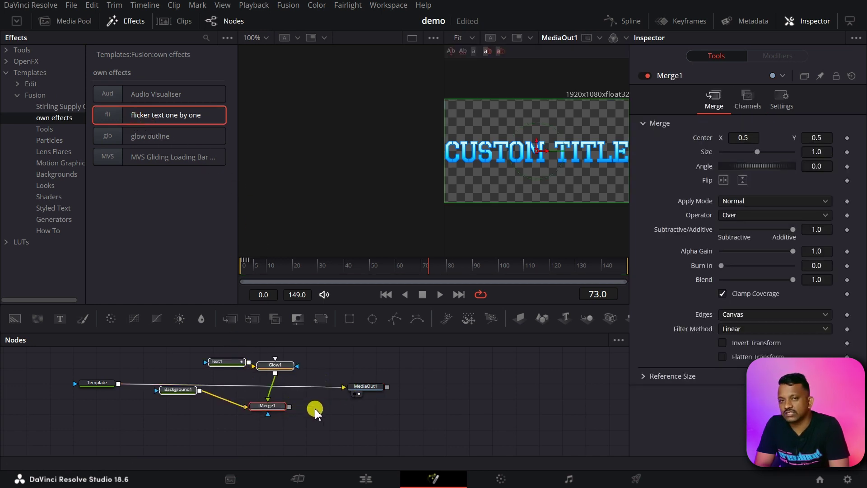
drag(289, 407, 343, 389)
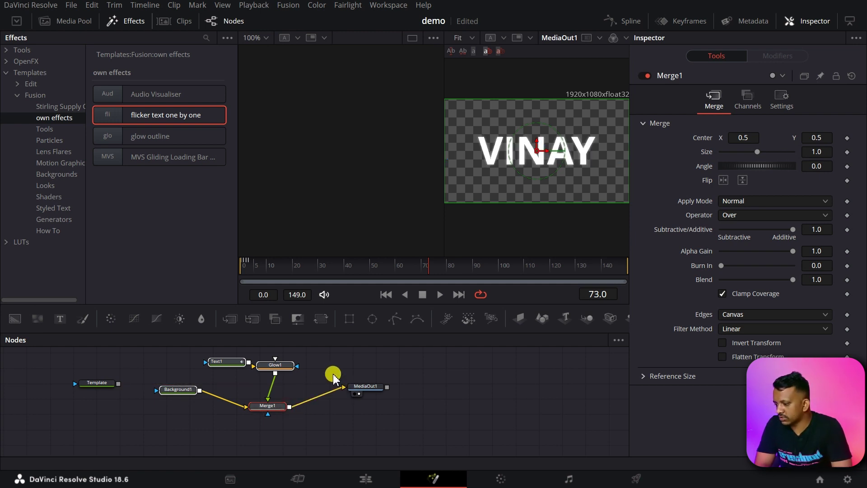
click(247, 276)
key(space)
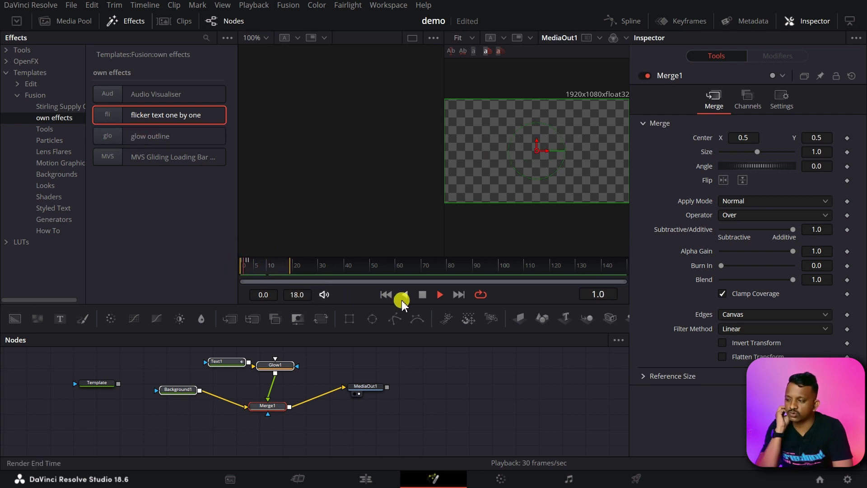
click(422, 294)
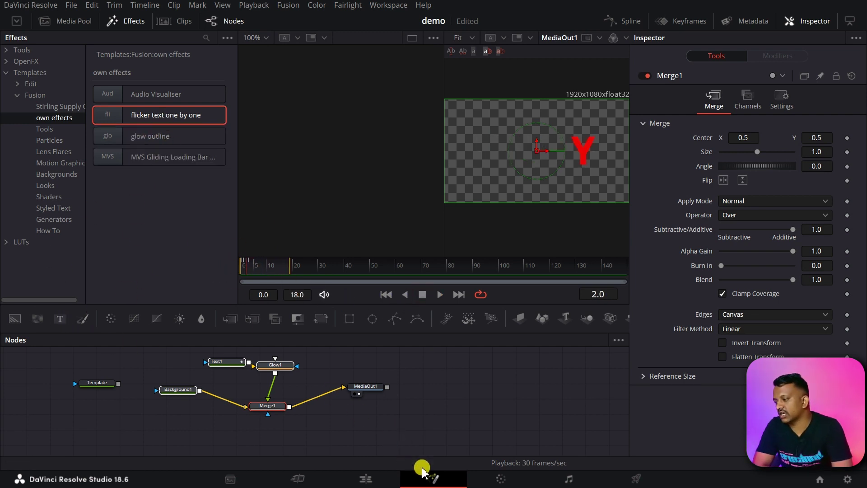
click(491, 484)
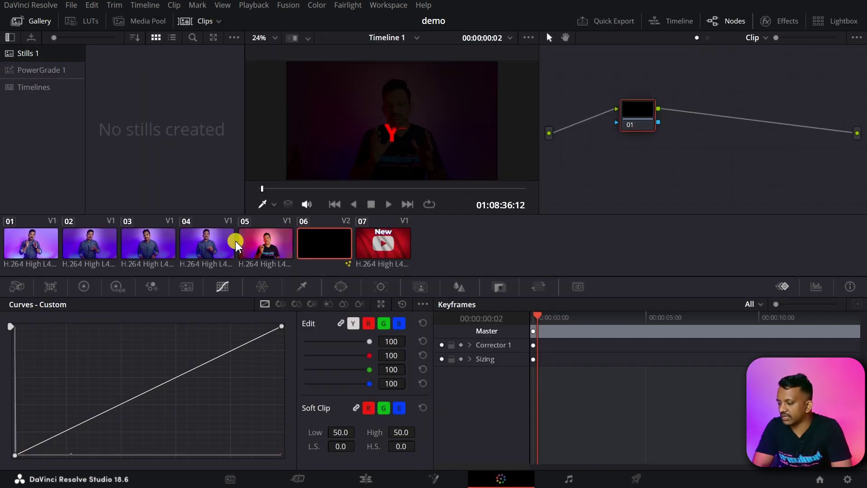
Apply a PowerGrade 1 still's grade to clip 01, then select still 1.1.2 and clip 05
click(45, 248)
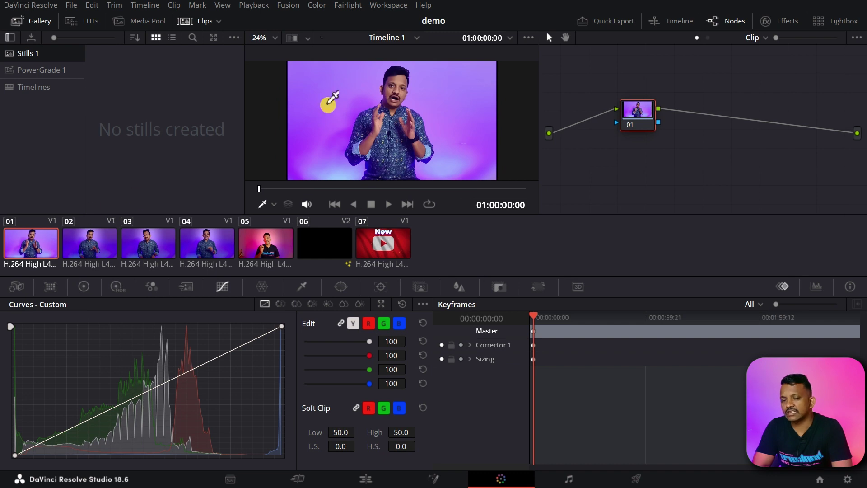
click(26, 71)
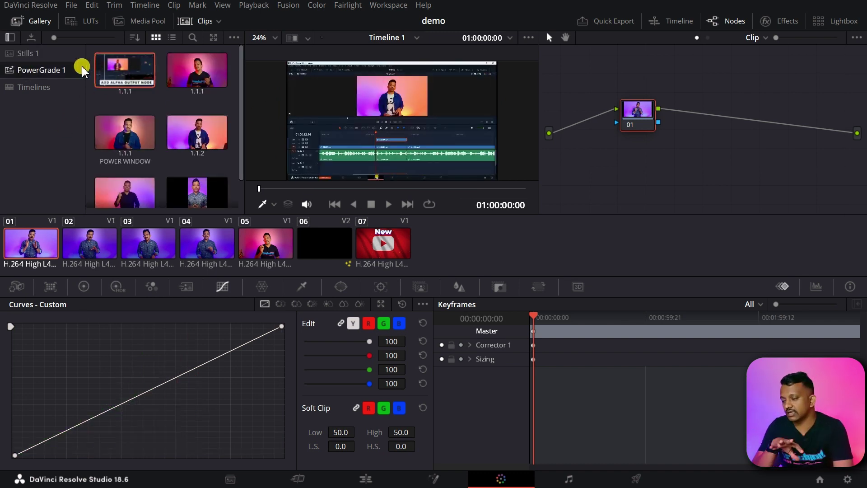
double_click(119, 76)
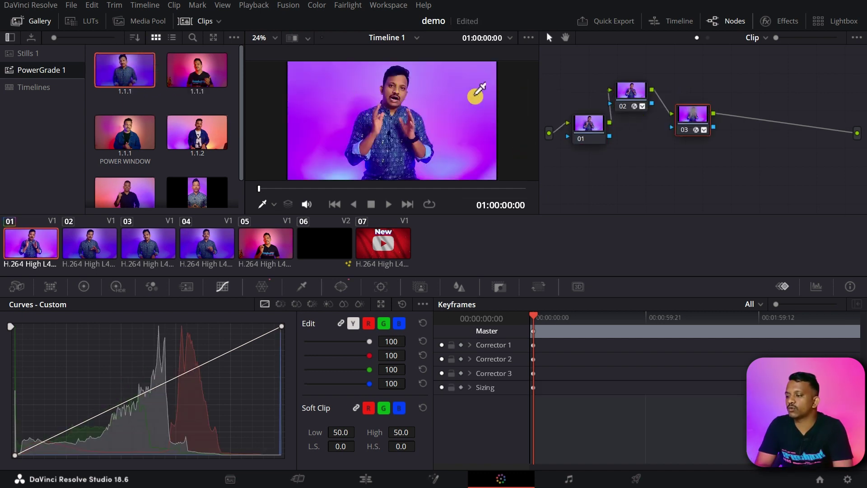
click(197, 132)
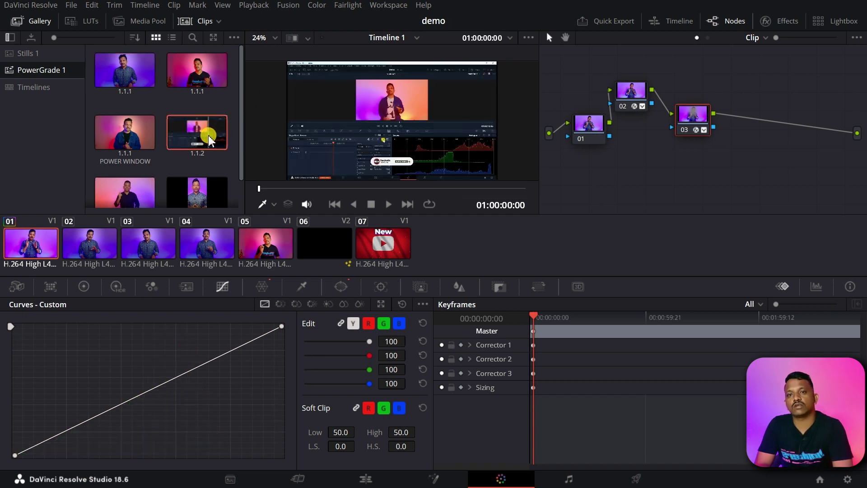
click(283, 247)
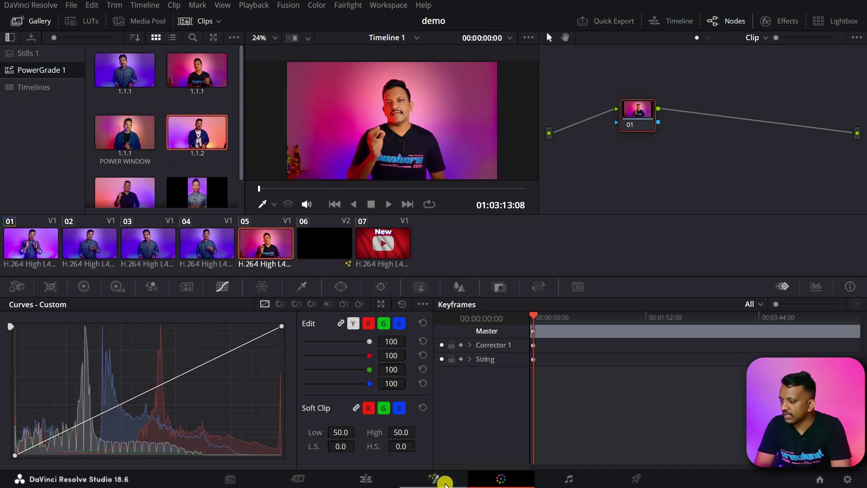
Review clip 05's Camera Raw, Color Match, Color Wheels, HDR, RGB Mixer and Motion Effects palettes
click(18, 286)
click(47, 289)
click(83, 288)
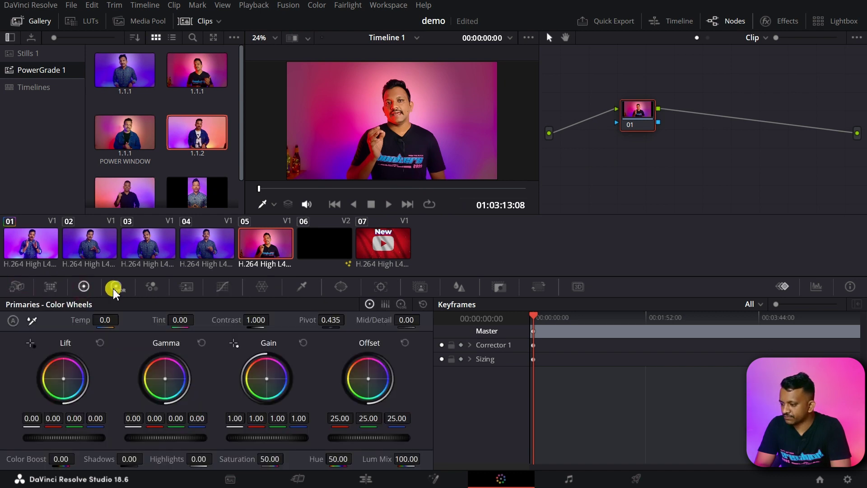
click(118, 289)
click(152, 287)
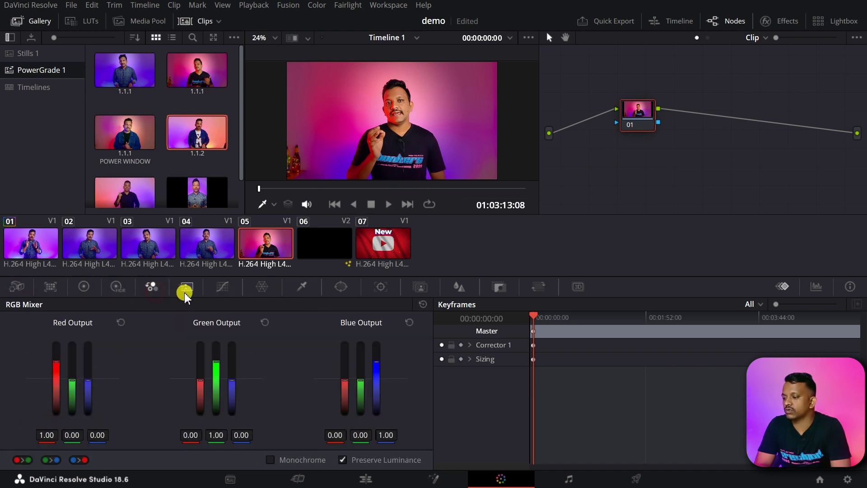
click(186, 287)
Review the Curves, Color Warper, Qualifier, Window and Tracker palettes, then go to the Fairlight page
click(223, 287)
click(262, 287)
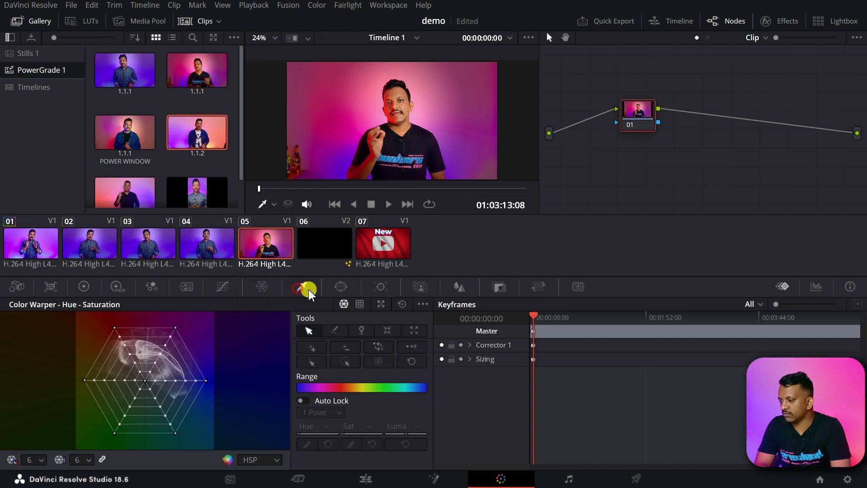
click(302, 288)
click(341, 288)
click(381, 288)
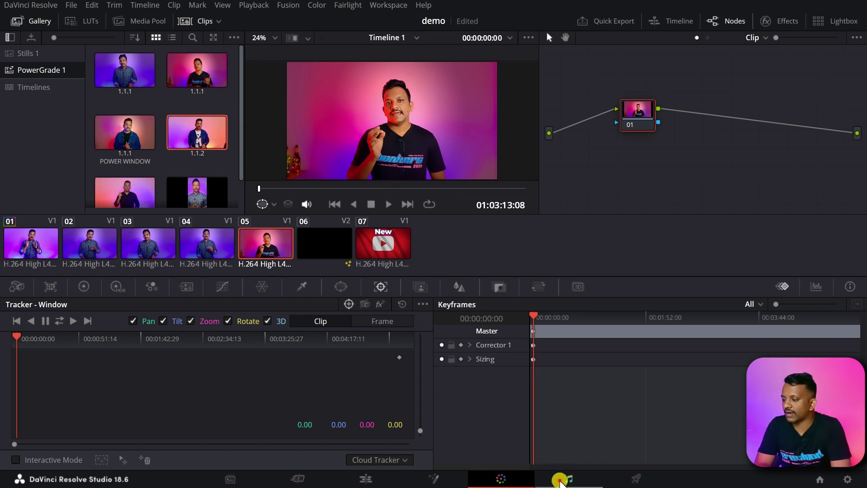
click(560, 480)
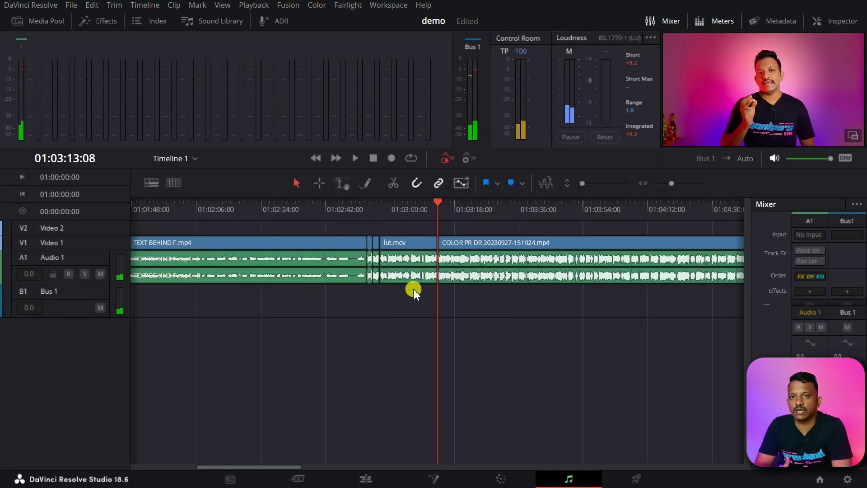
Switch to the Deliver page to export Timeline 1
click(634, 478)
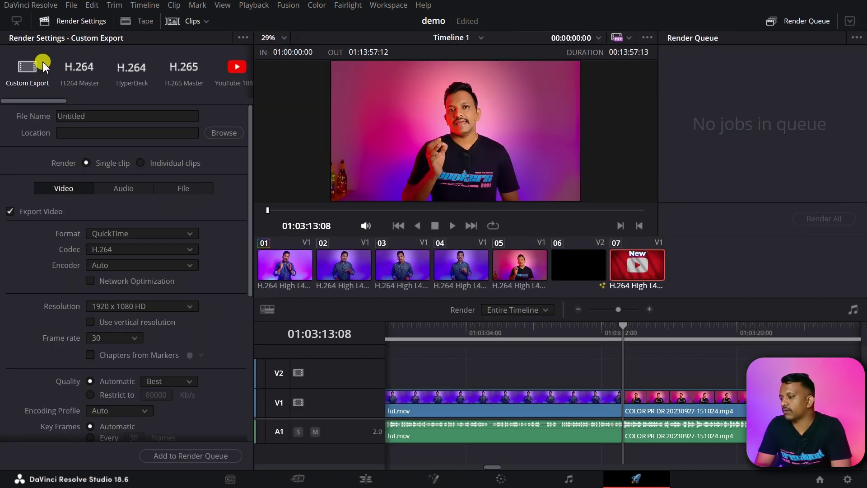
Compare the YouTube 1080p, H.265 Master, HyperDeck and H.264 Master presets, then return to Custom Export
click(234, 81)
click(184, 76)
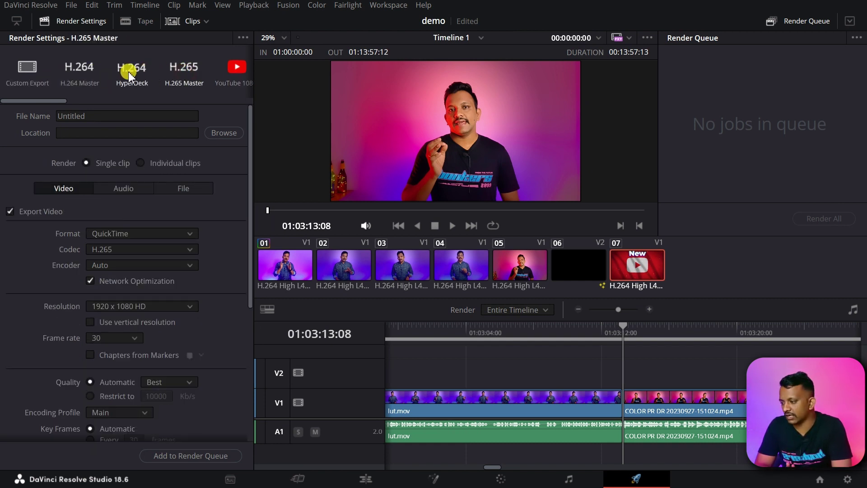
click(131, 75)
click(80, 75)
click(27, 73)
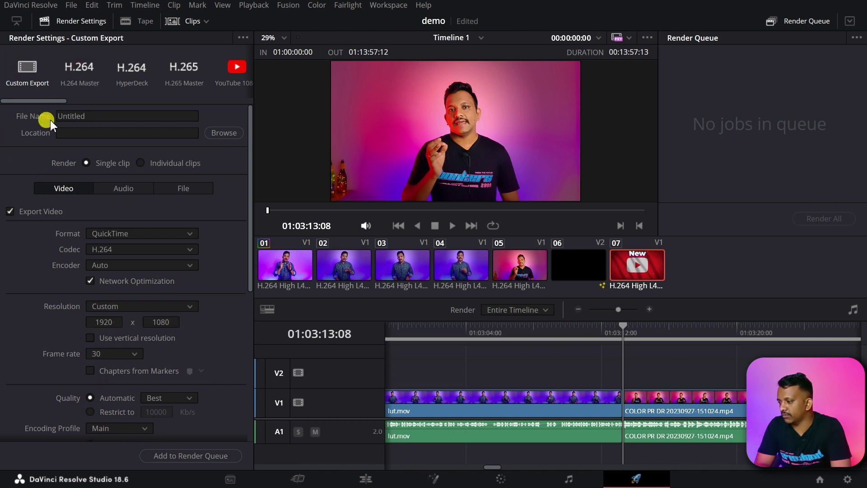
Keep QuickTime as the format and add the timeline to the render queue with a save location
click(125, 233)
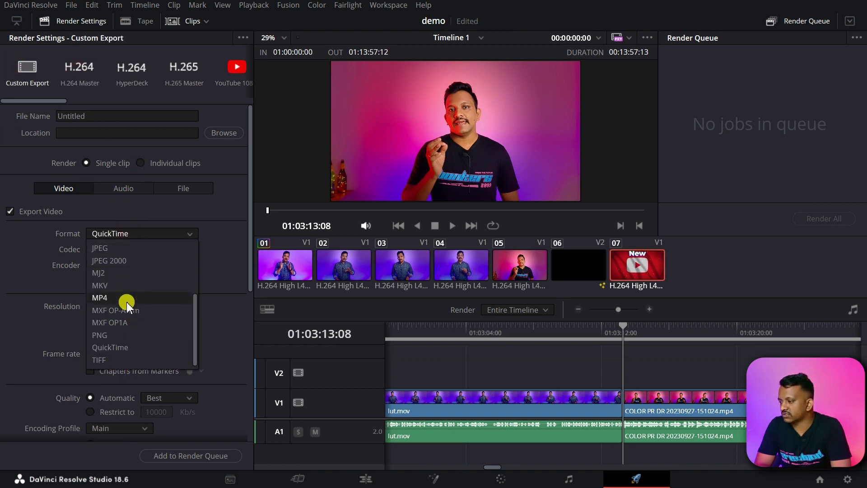
click(202, 261)
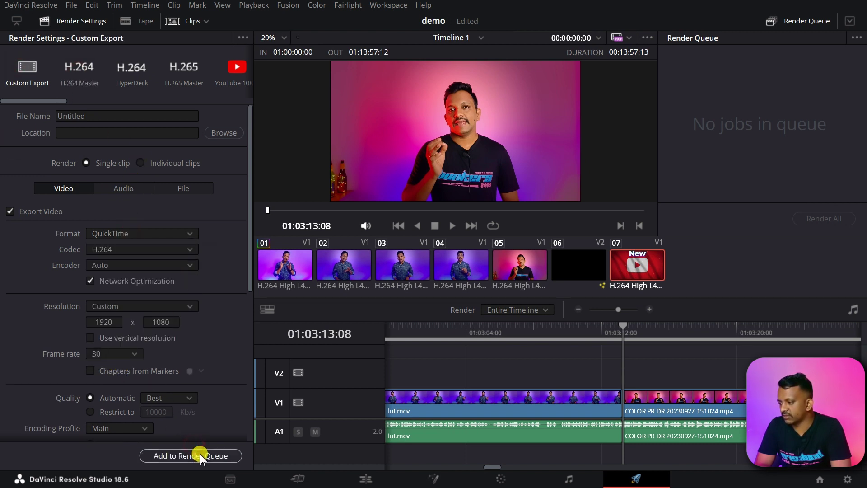
click(224, 133)
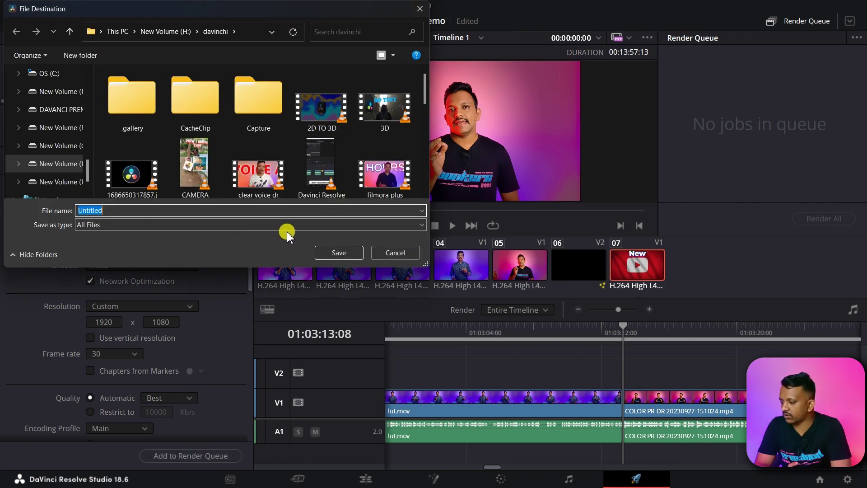
click(340, 253)
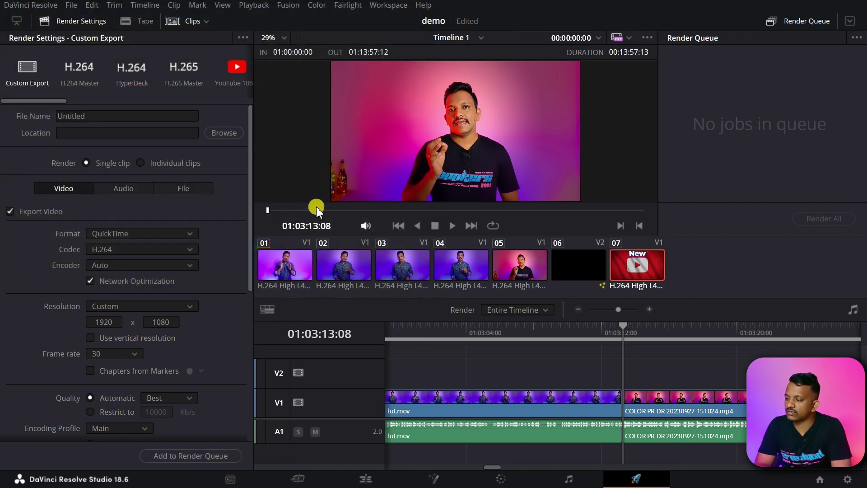